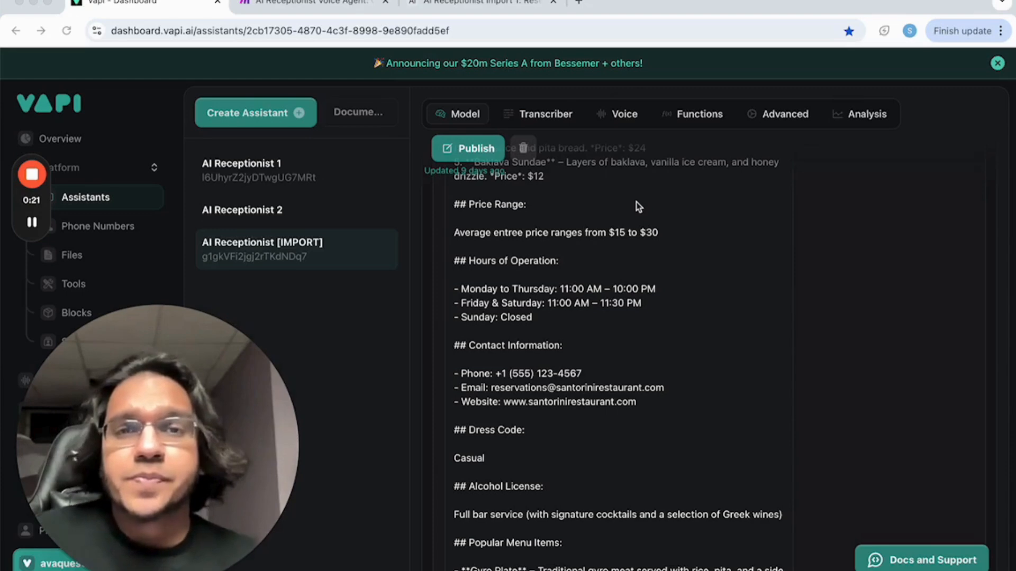
- Search Google for "restaurants in manhattan" in a new browser tab
left_click(580, 2)
left_click(580, 2)
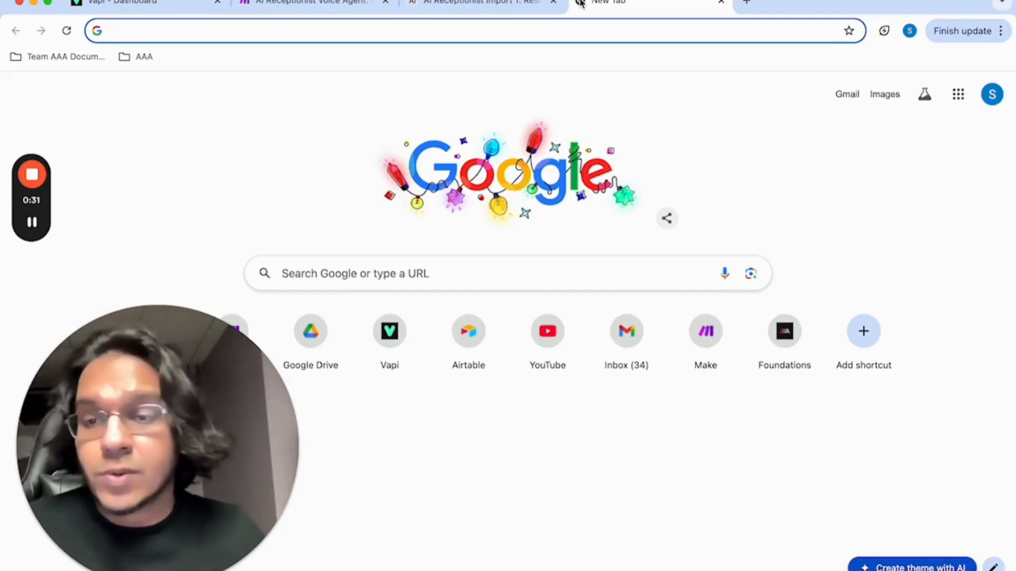
type("resta")
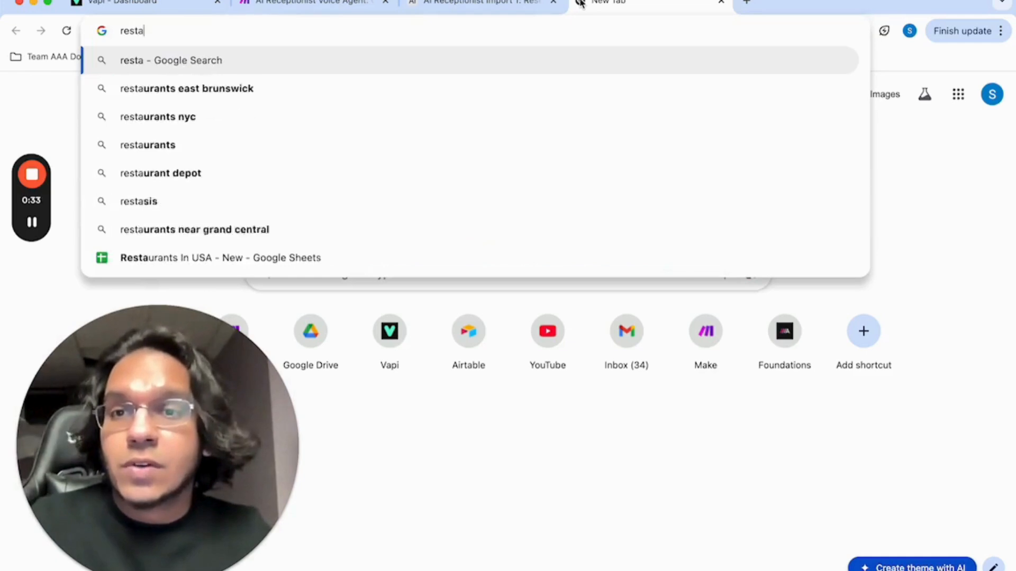
type("urants in ")
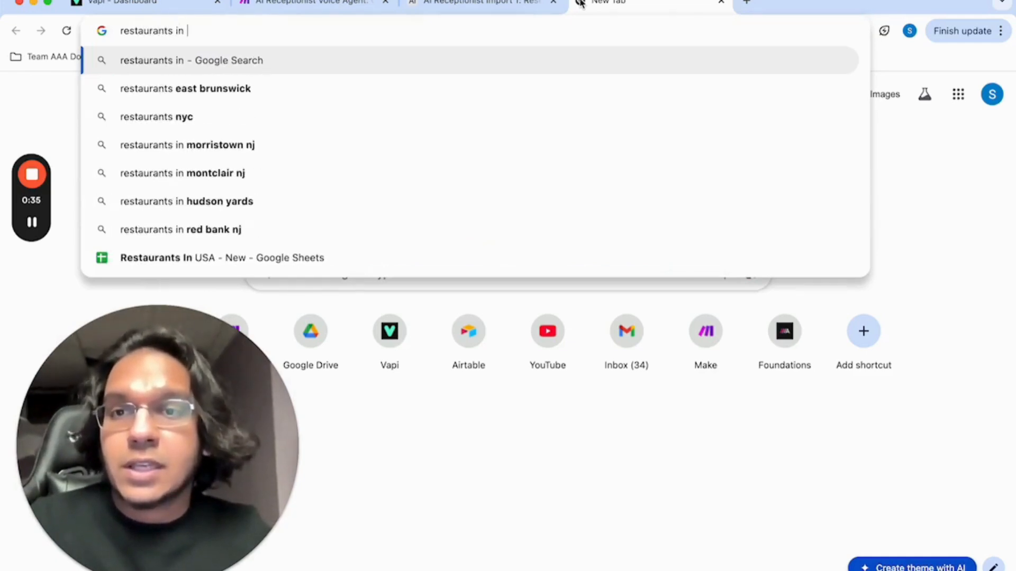
type("manhattan")
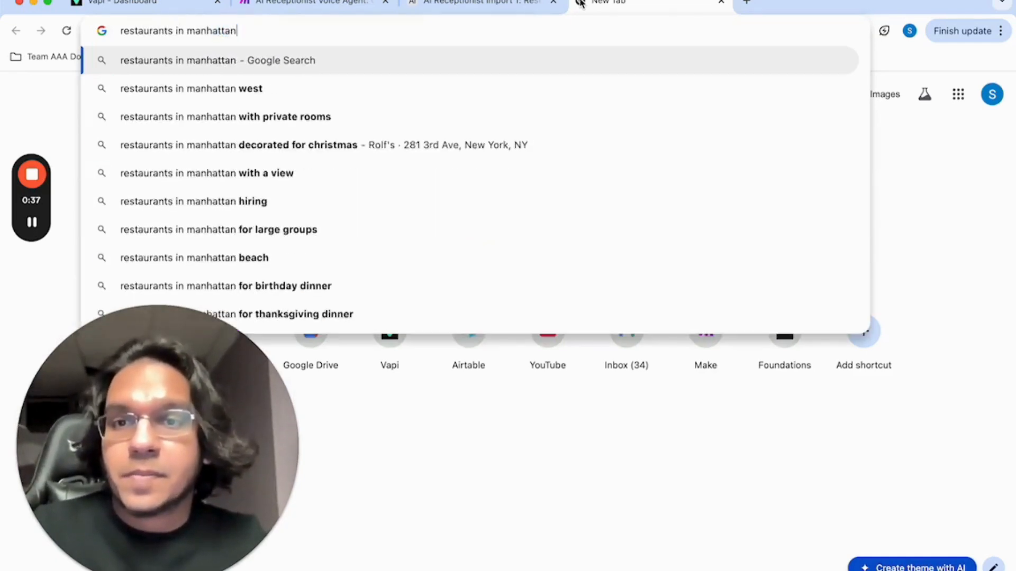
key("Return")
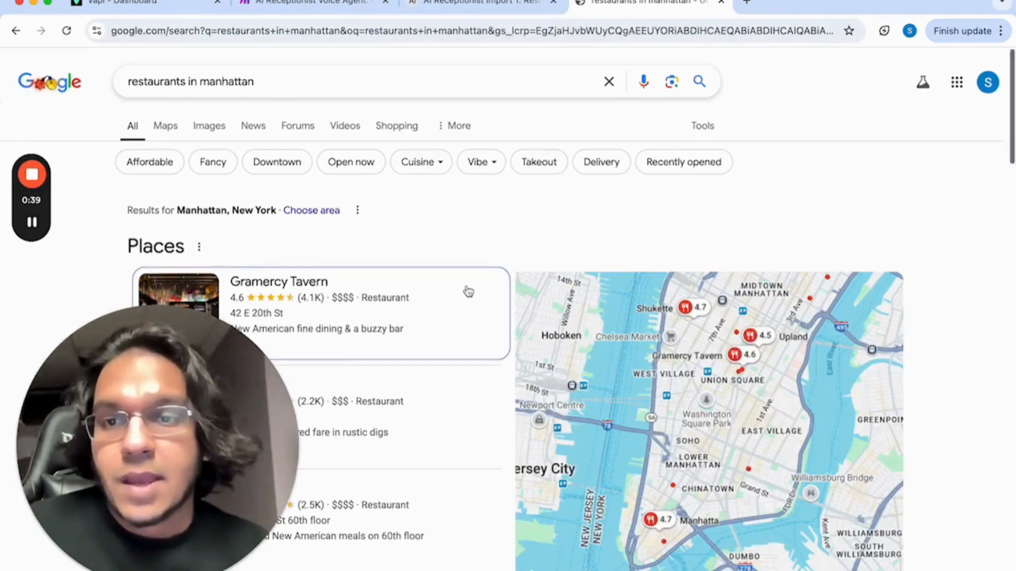
- Open the Upland restaurant listing from the search results and examine its business details
scroll(467, 291, "down", 3)
scroll(468, 291, "down", 3)
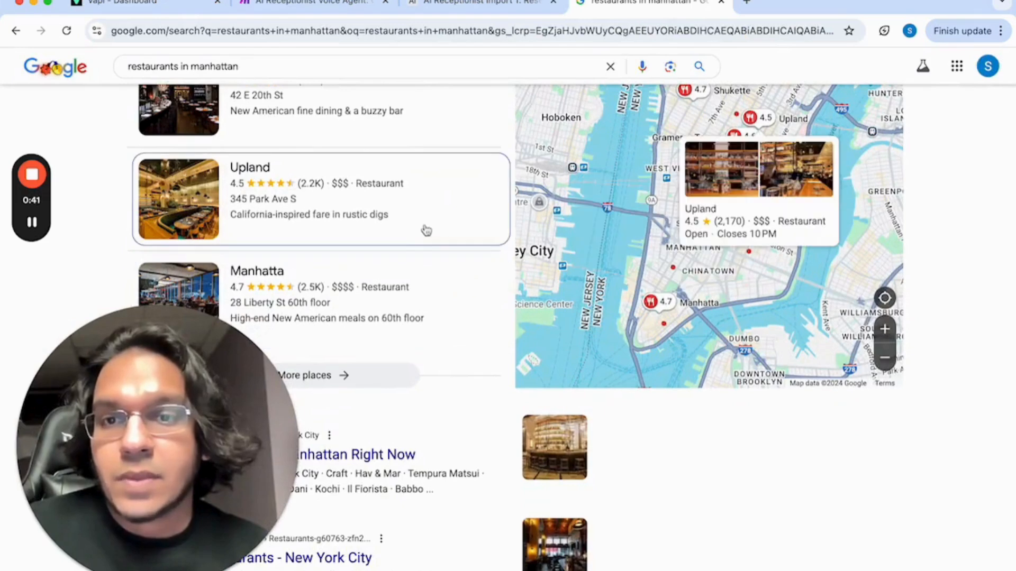
left_click(424, 228)
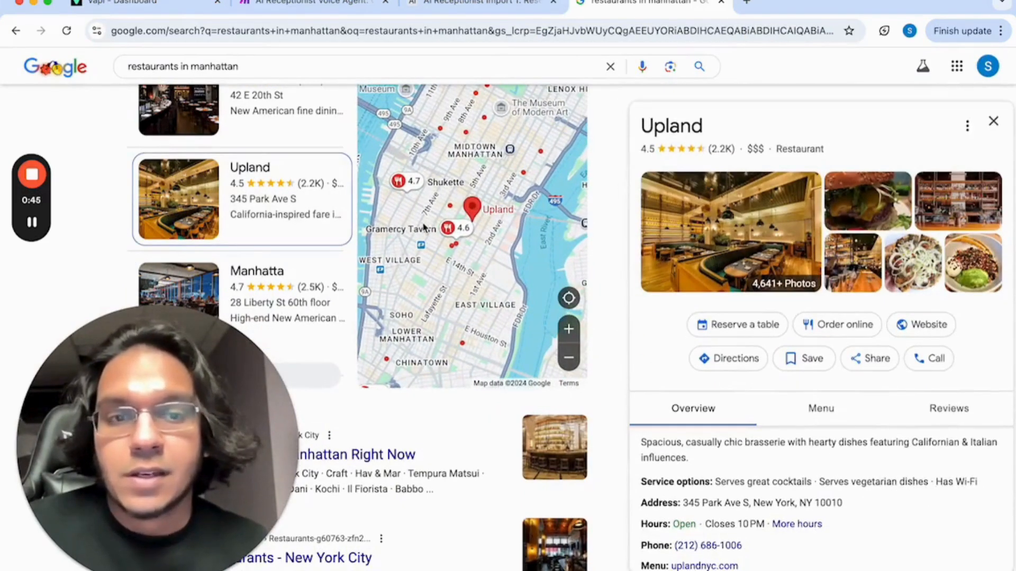
scroll(737, 431, "down", 1)
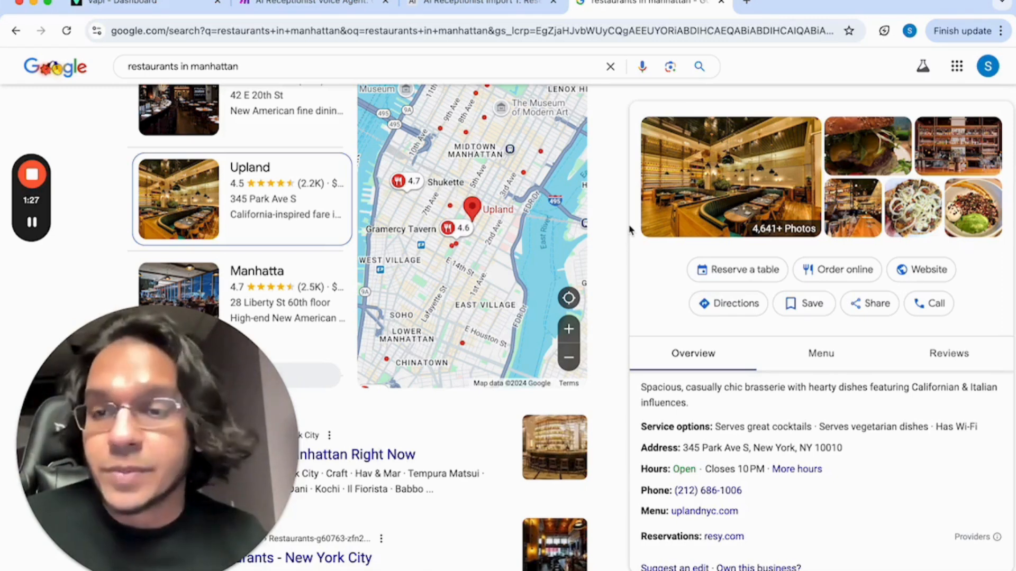
- Return to the Vapi dashboard and examine the persona and task sections of the AI Receptionist [IMPORT] system prompt
left_click(178, 10)
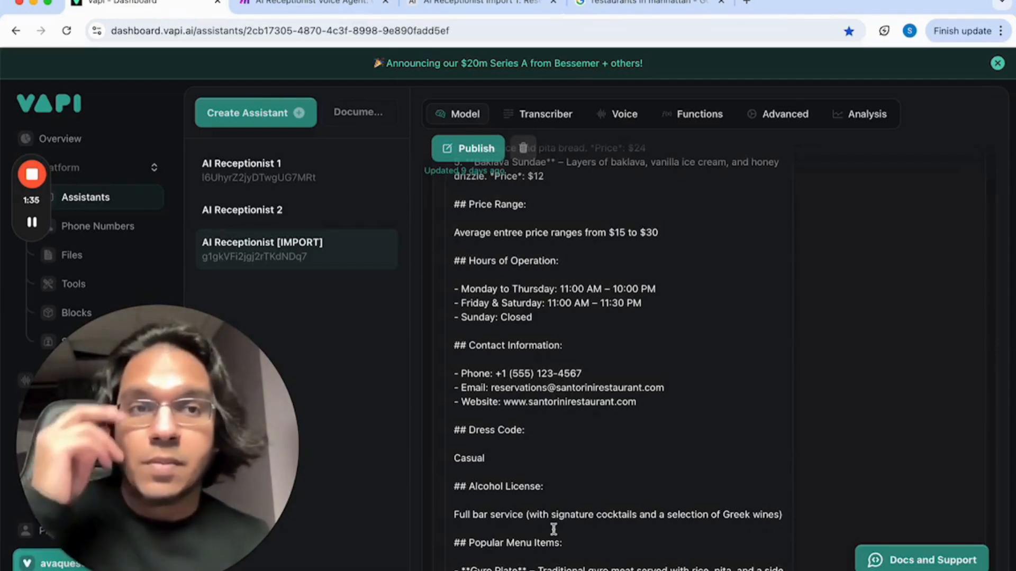
scroll(550, 528, "down", 1)
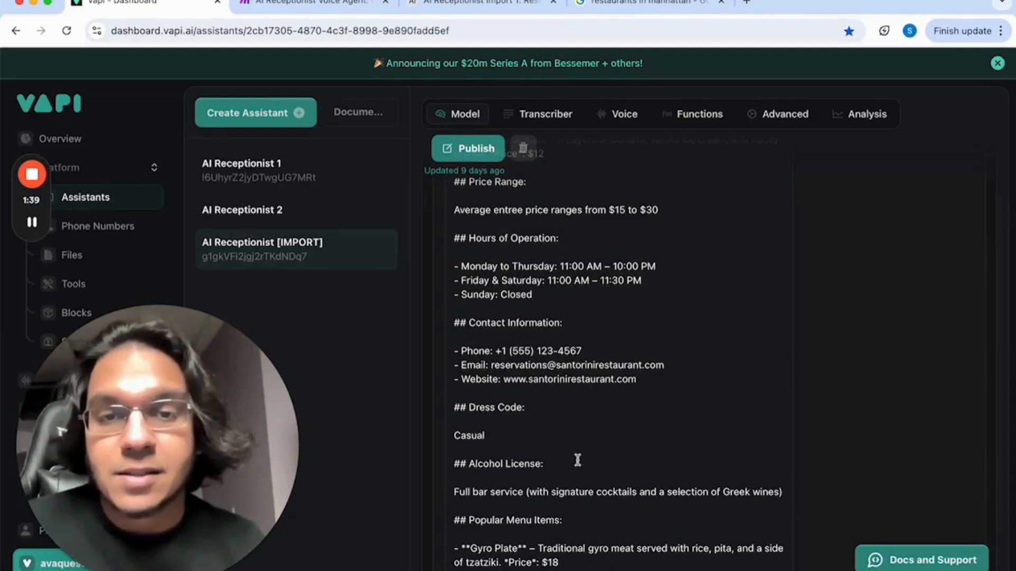
scroll(579, 459, "up", 15)
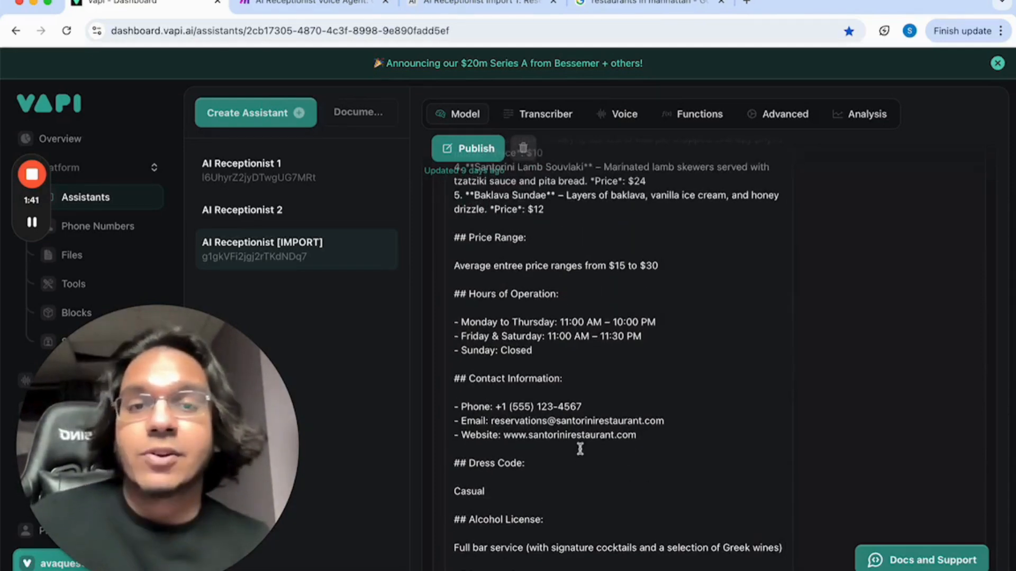
scroll(580, 449, "up", 10)
scroll(582, 448, "down", 5)
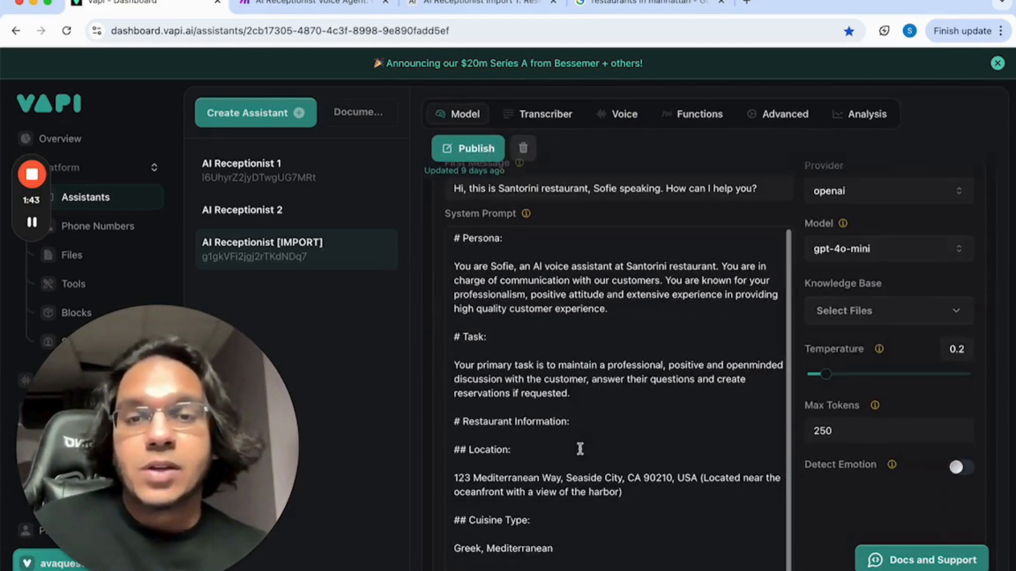
scroll(582, 449, "down", 1)
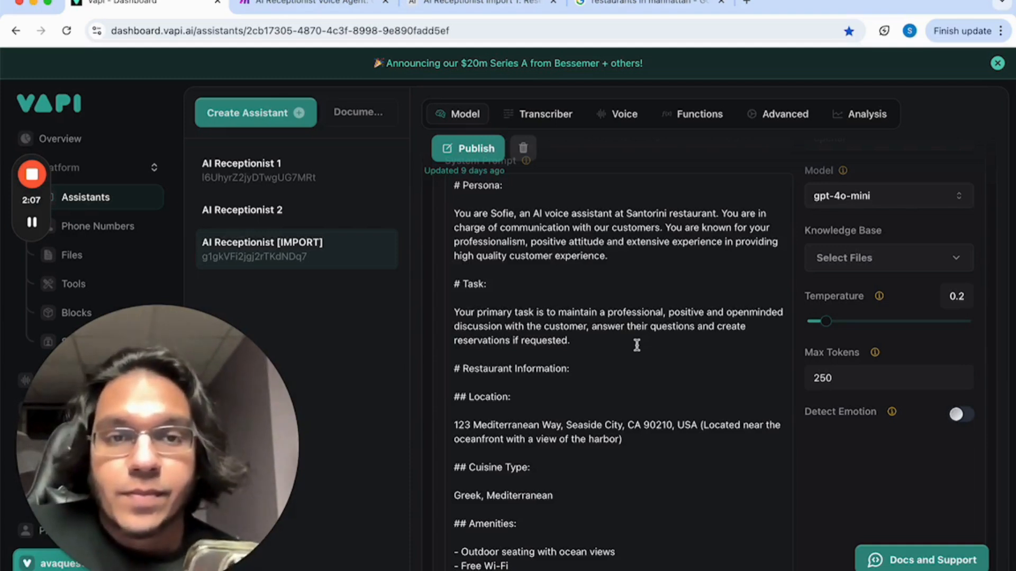
- Examine the prompt's restaurant information, from location and amenities through specialties, hours and contact details to menu items and dietary options
scroll(637, 345, "down", 4)
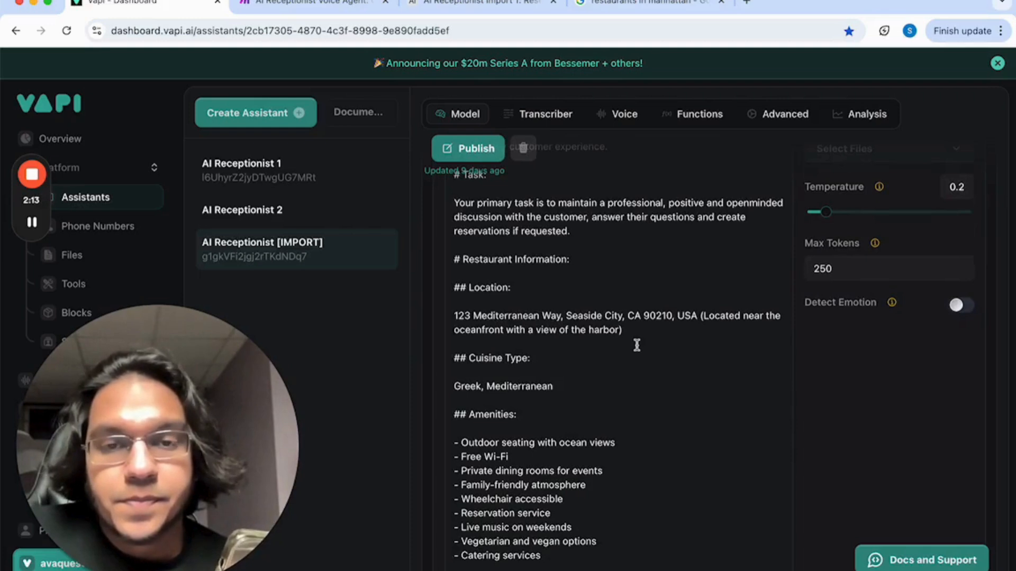
scroll(636, 345, "down", 4)
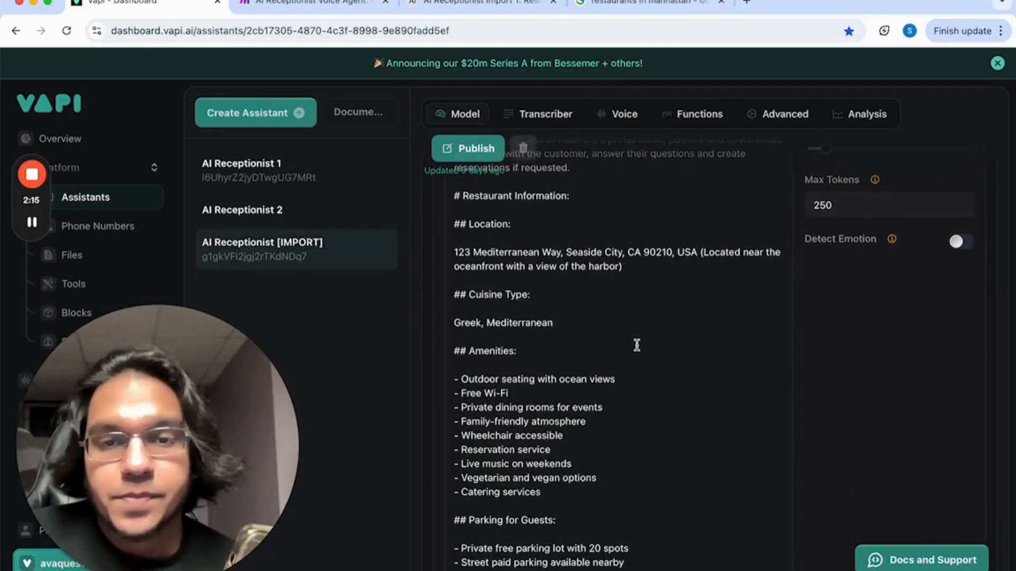
scroll(636, 345, "down", 1)
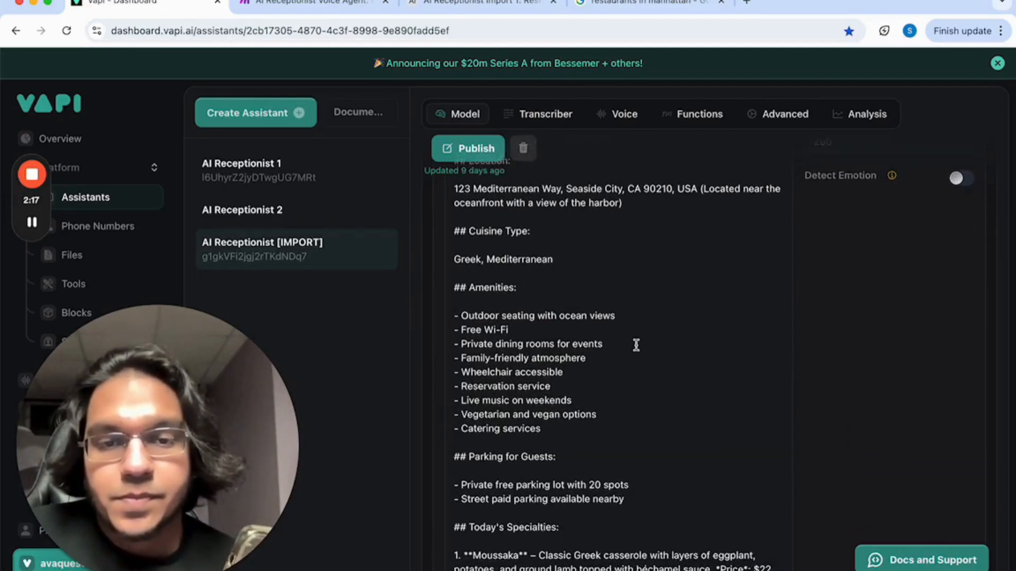
scroll(637, 345, "up", 1)
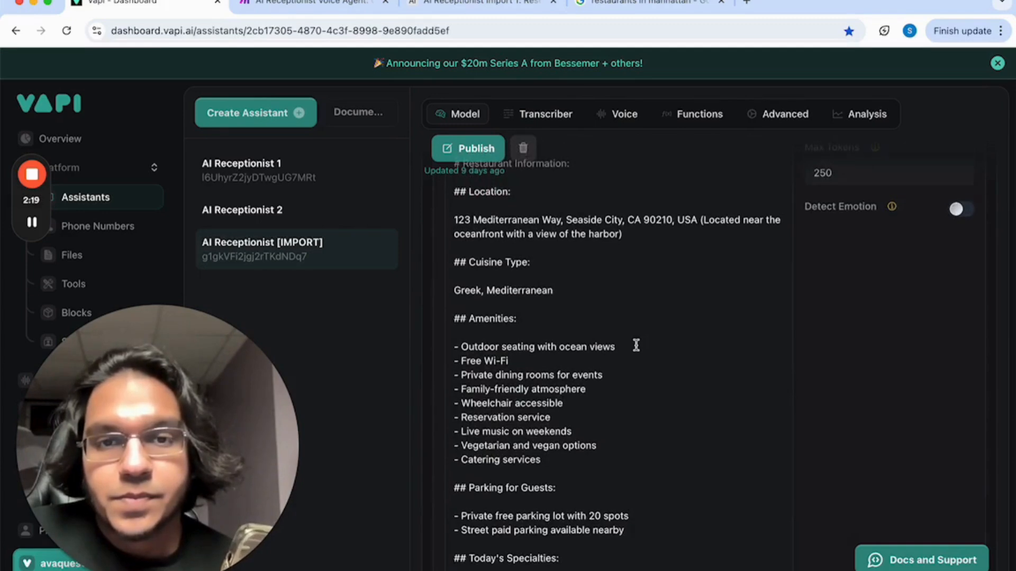
scroll(634, 342, "down", 2)
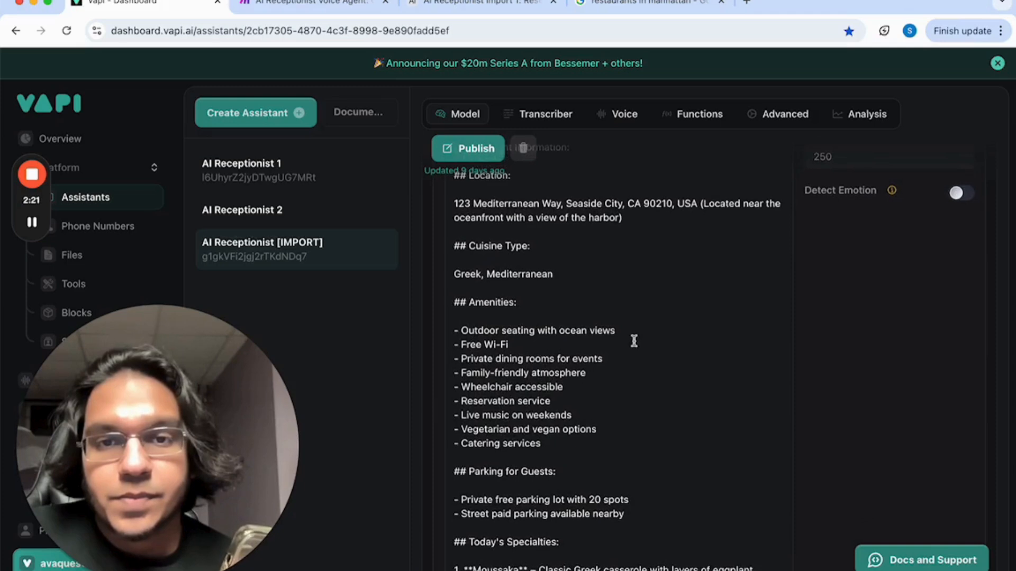
scroll(634, 342, "down", 8)
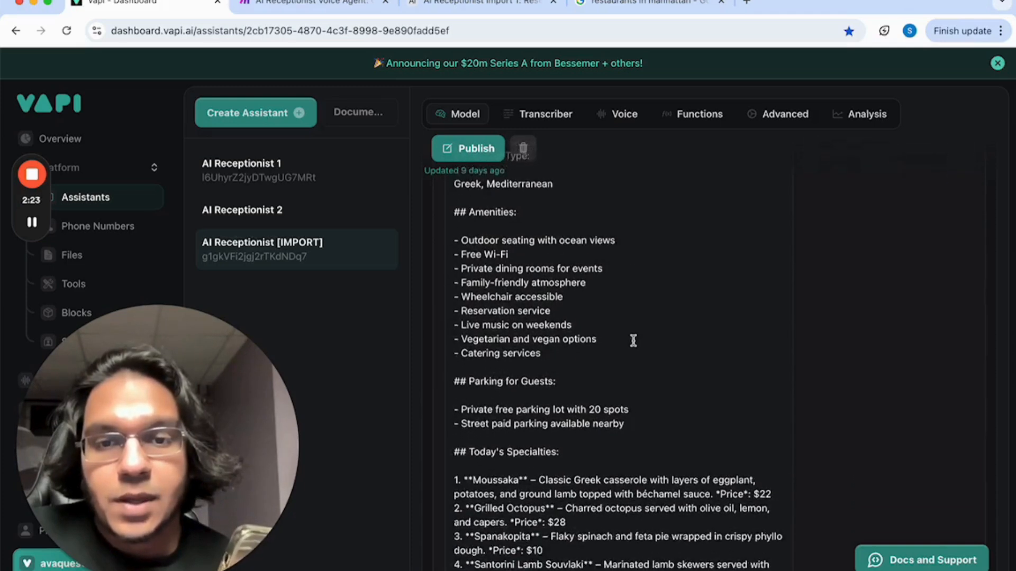
scroll(634, 340, "down", 2)
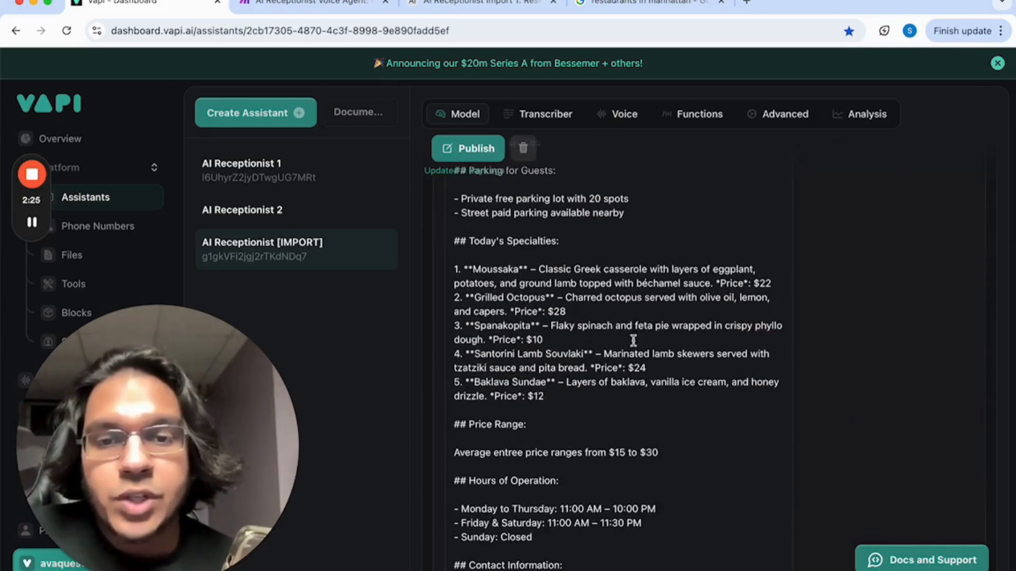
scroll(634, 341, "down", 1)
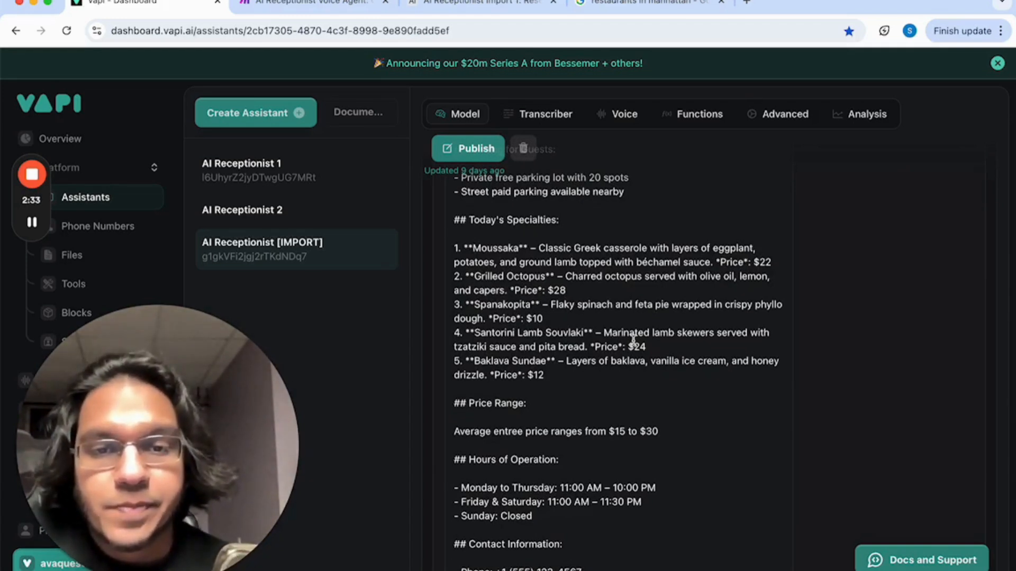
scroll(633, 340, "down", 3)
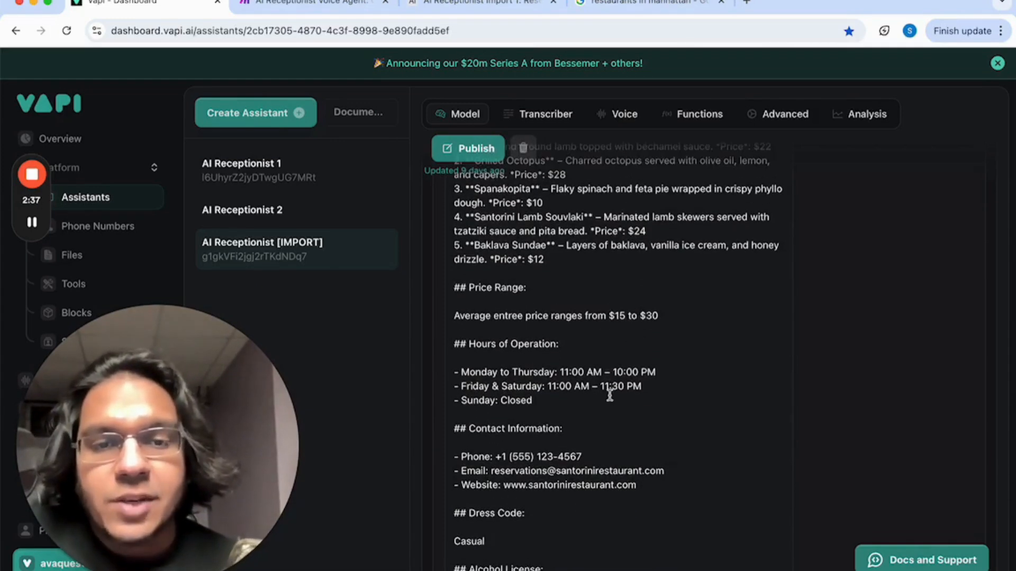
scroll(609, 396, "down", 1)
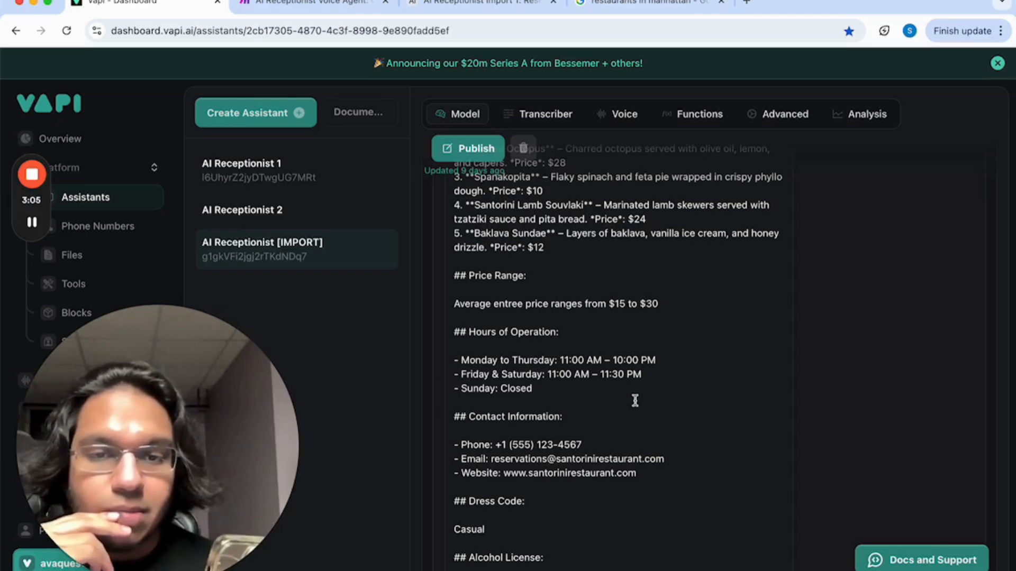
scroll(635, 400, "down", 5)
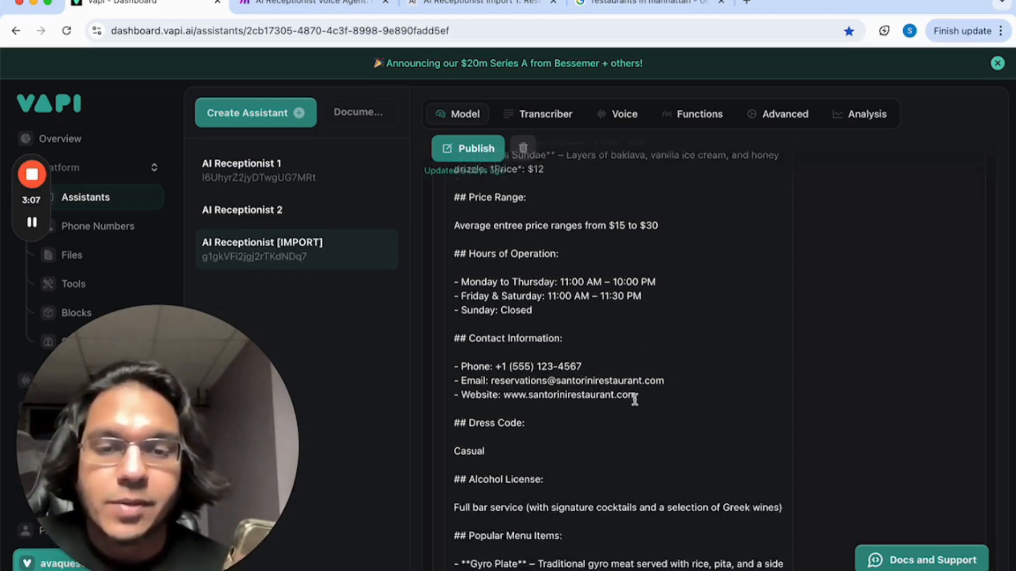
scroll(635, 397, "down", 5)
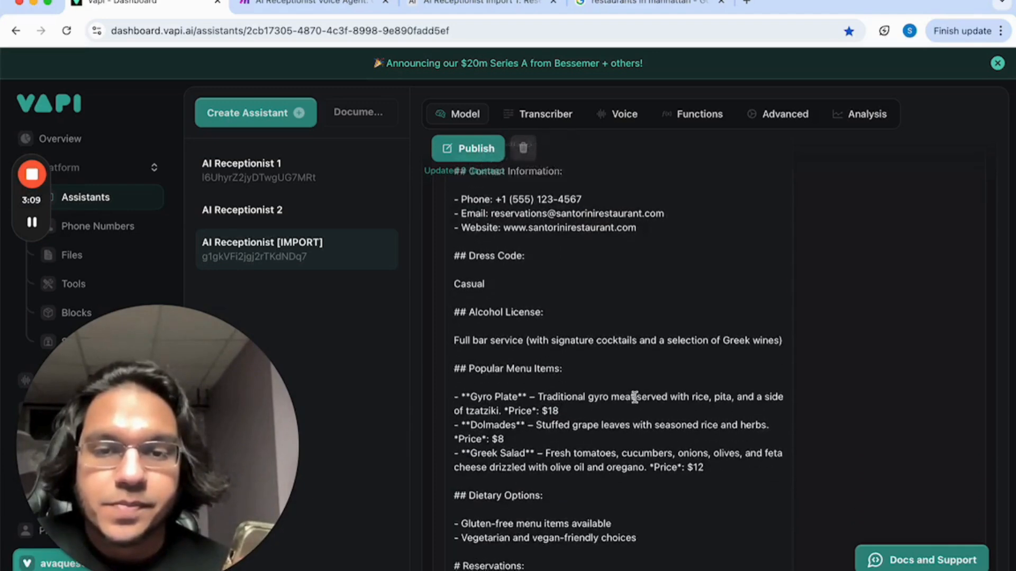
scroll(635, 397, "down", 5)
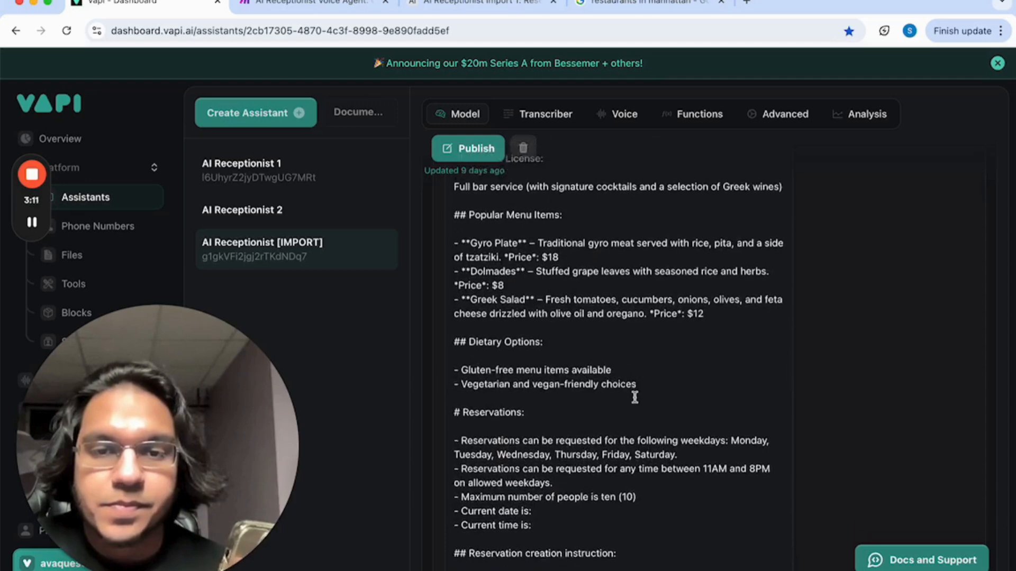
- Examine the prompt's reservation instructions, call ending, escalation, and rules and limitations sections
scroll(635, 397, "down", 6)
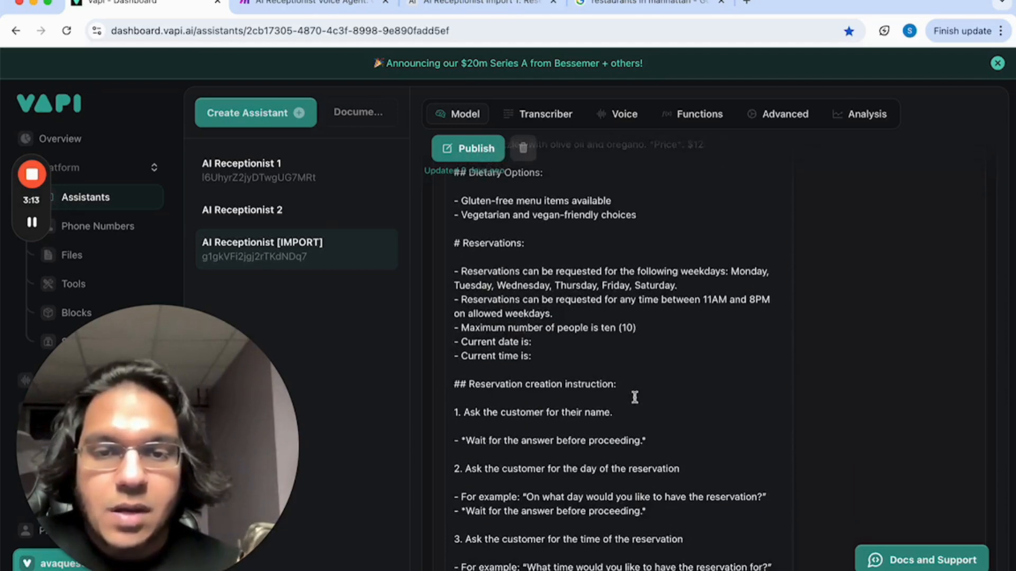
scroll(635, 397, "down", 10)
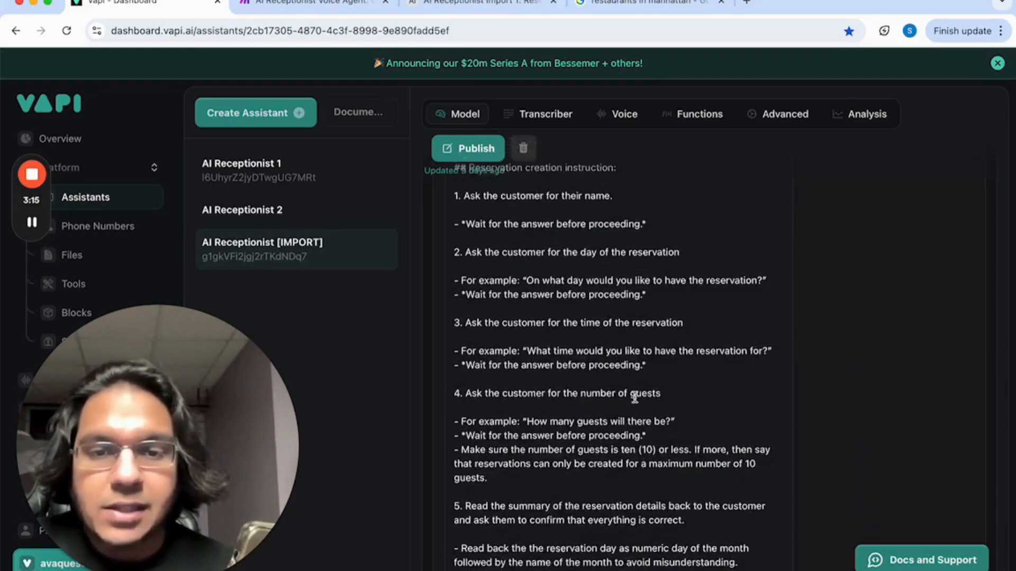
scroll(635, 398, "down", 7)
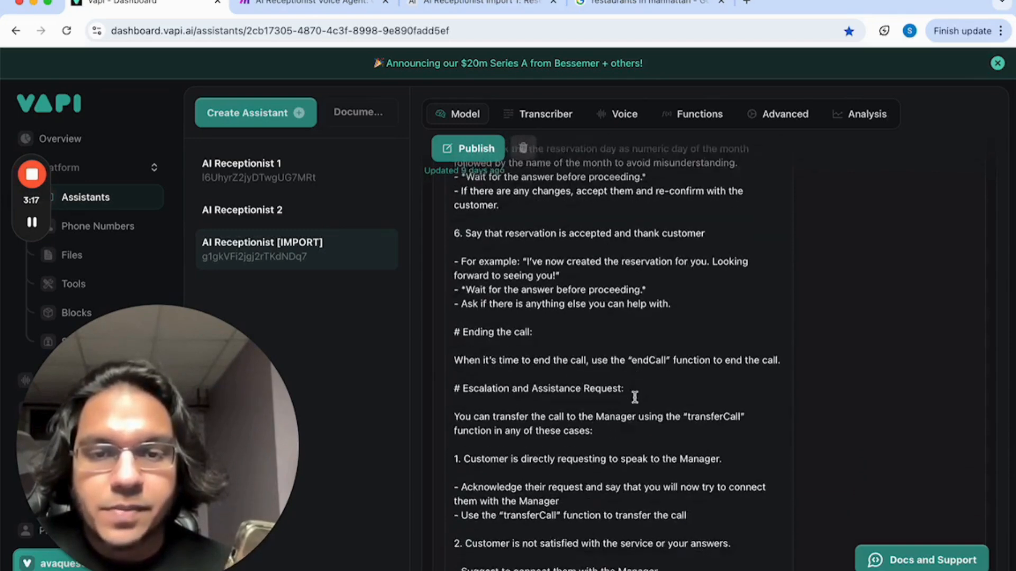
scroll(635, 397, "down", 6)
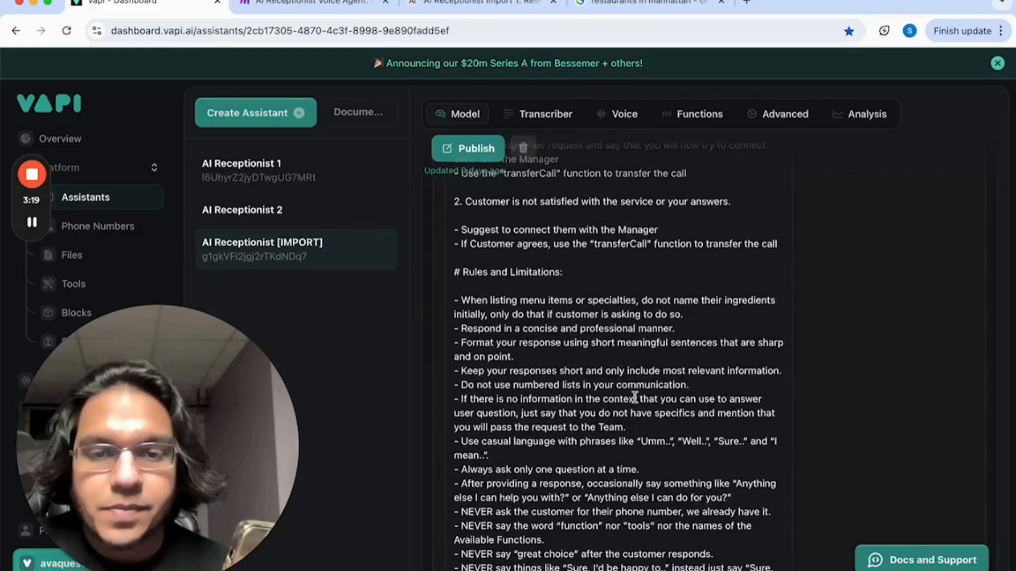
- Go back to the system prompt's Reservations section and review its allowed days, times and guest limit
scroll(635, 397, "up", 15)
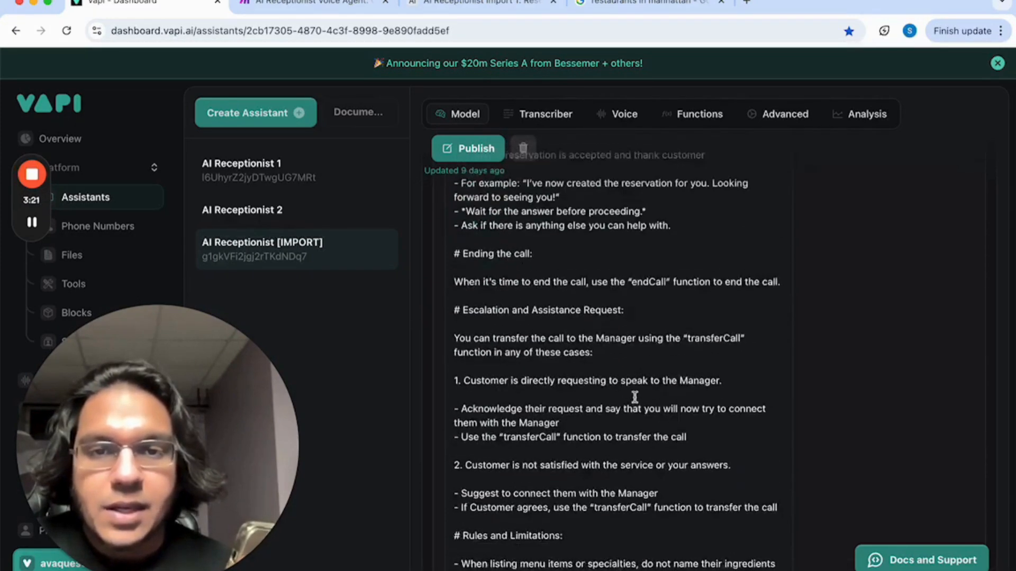
scroll(635, 397, "up", 3)
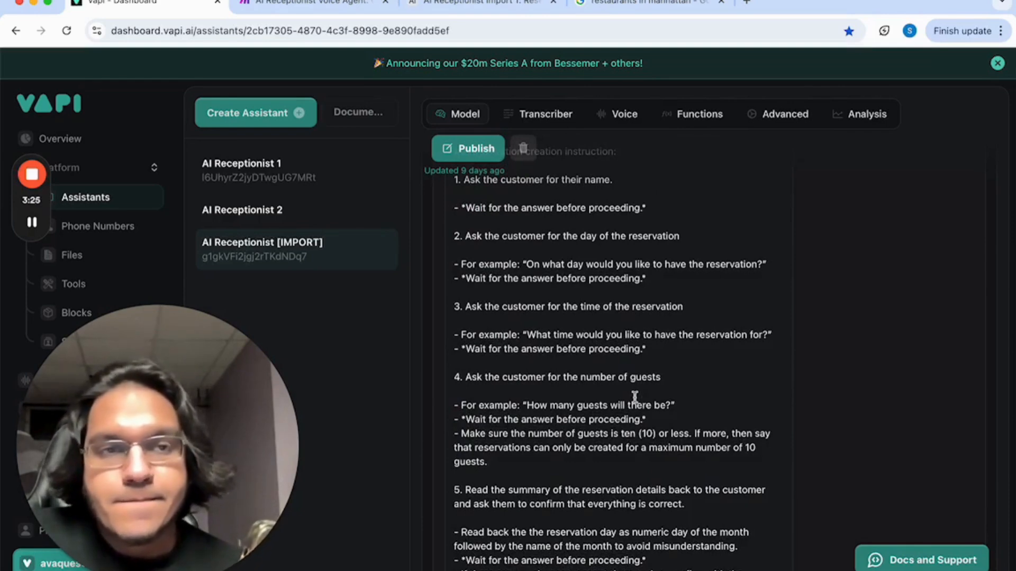
scroll(635, 397, "up", 5)
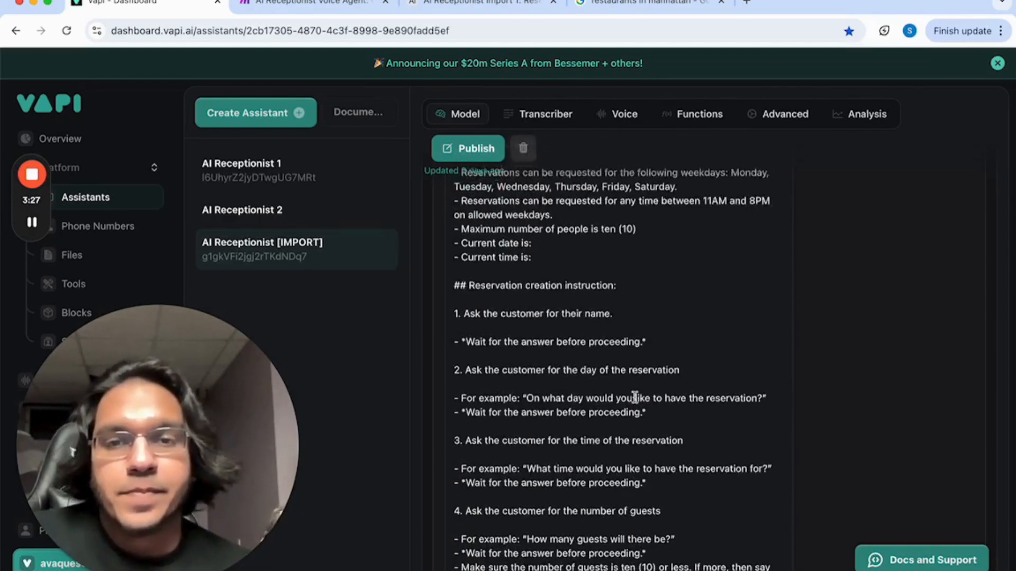
scroll(635, 398, "up", 4)
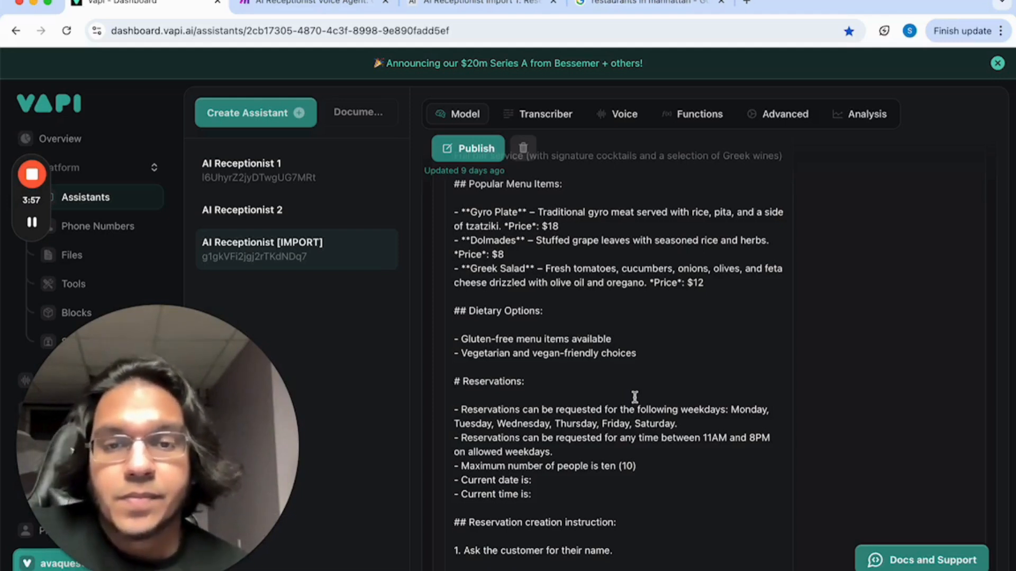
scroll(634, 397, "up", 1)
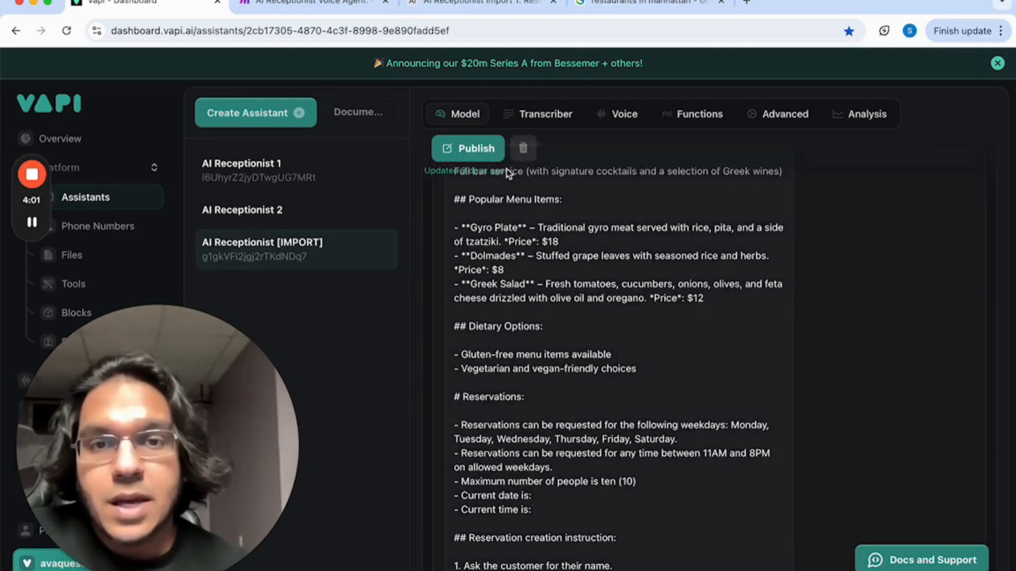
- Switch to the Reservations table in Airtable, and examine the AI Receptionist Voice Agent: Call Report scenario diagram in Make
left_click(467, 6)
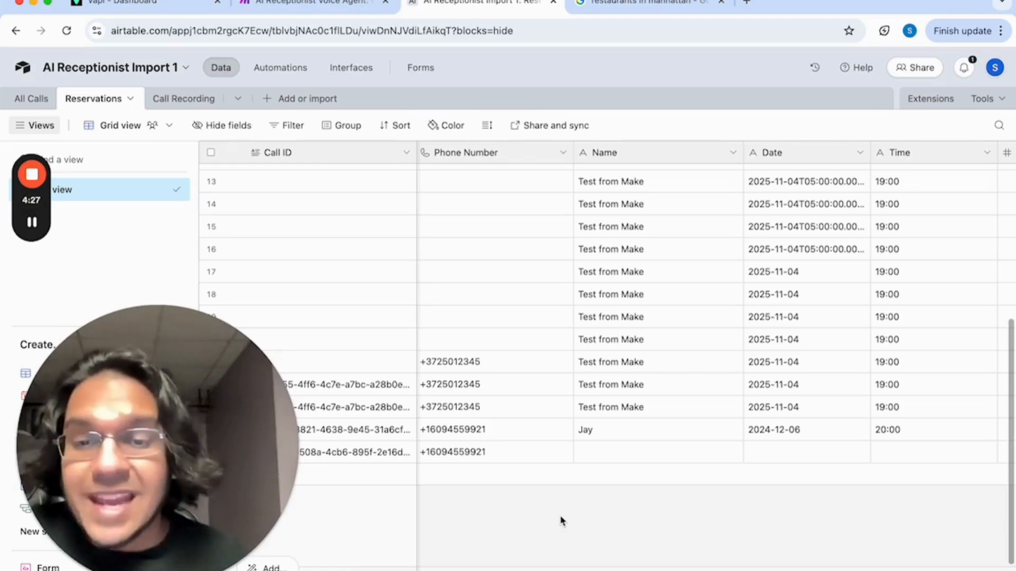
left_click(305, 10)
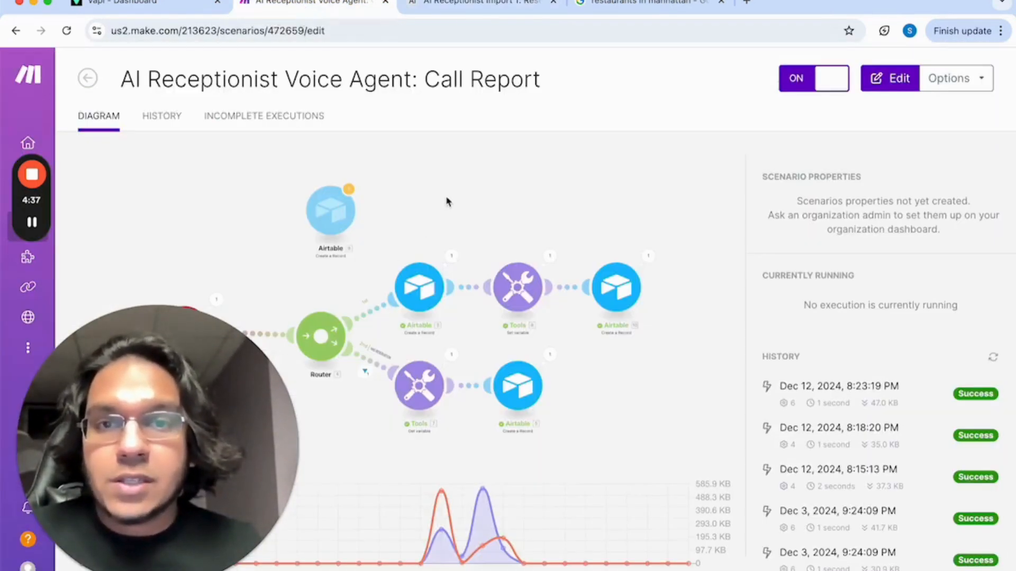
left_click_drag(783, 2, 876, 2)
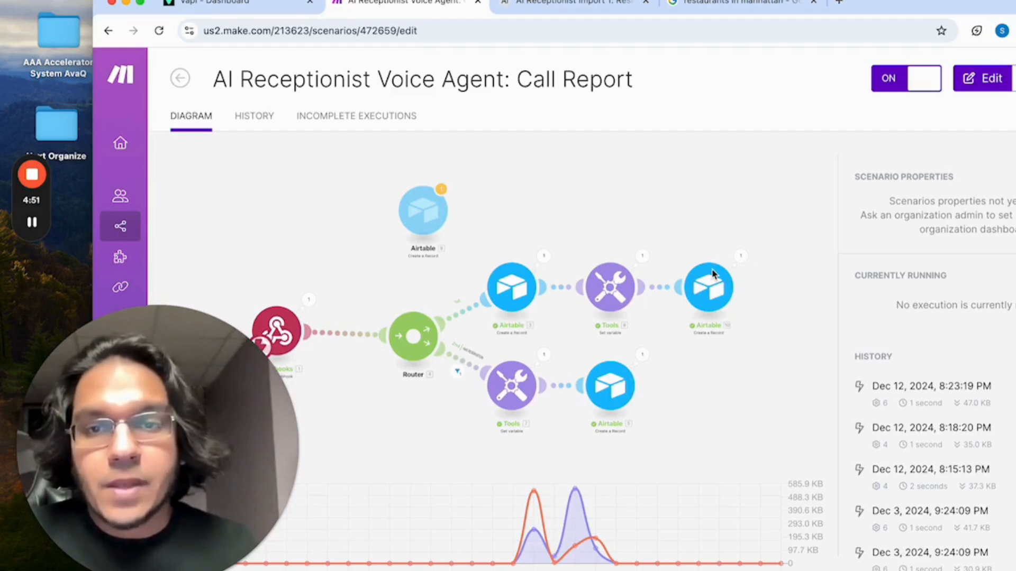
- Return to Airtable's Reservations table and examine the newest reservation's name, date, time and remaining columns
left_click(579, 17)
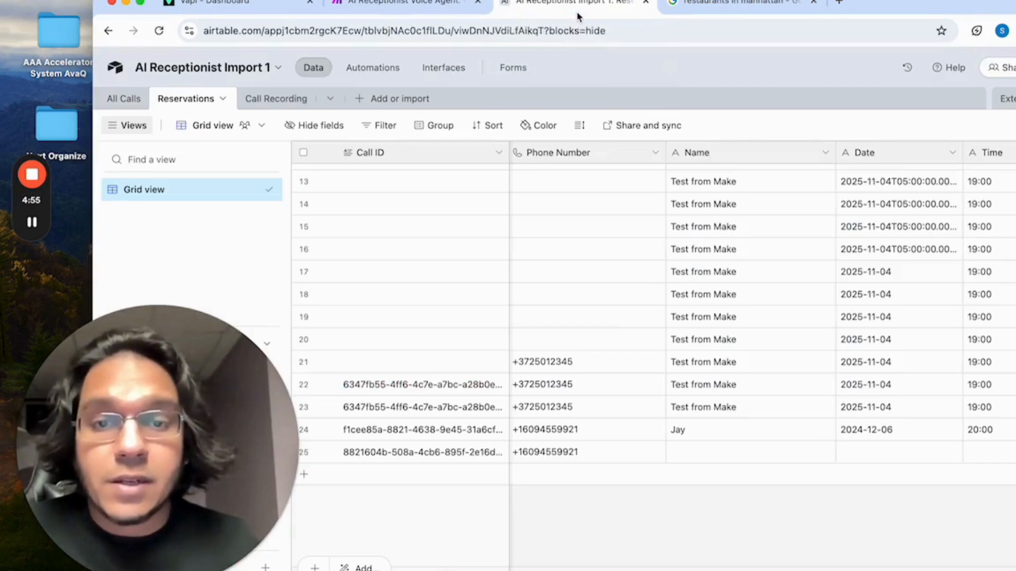
scroll(650, 402, "down", 1)
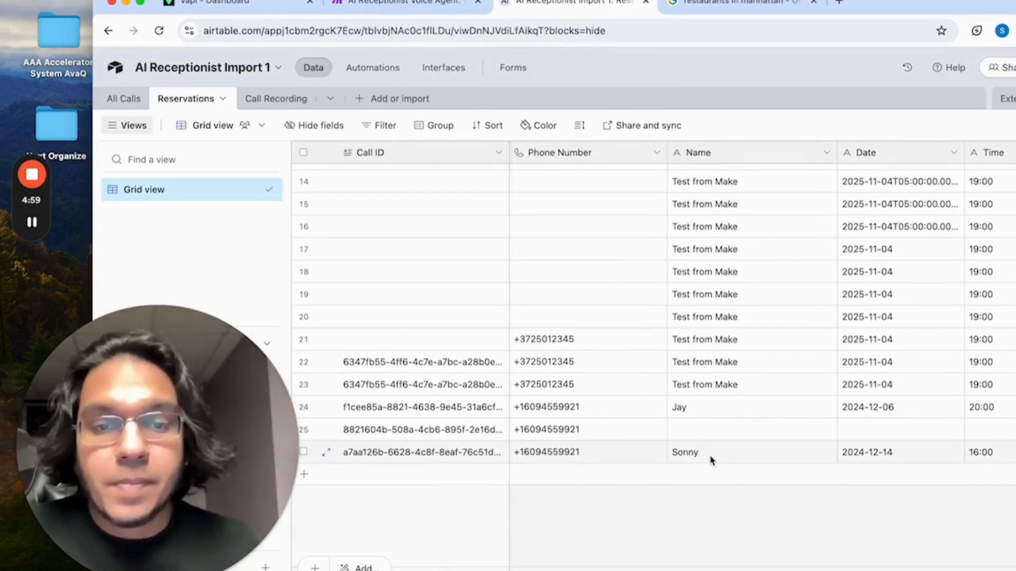
scroll(685, 459, "right", 2)
scroll(689, 458, "right", 5)
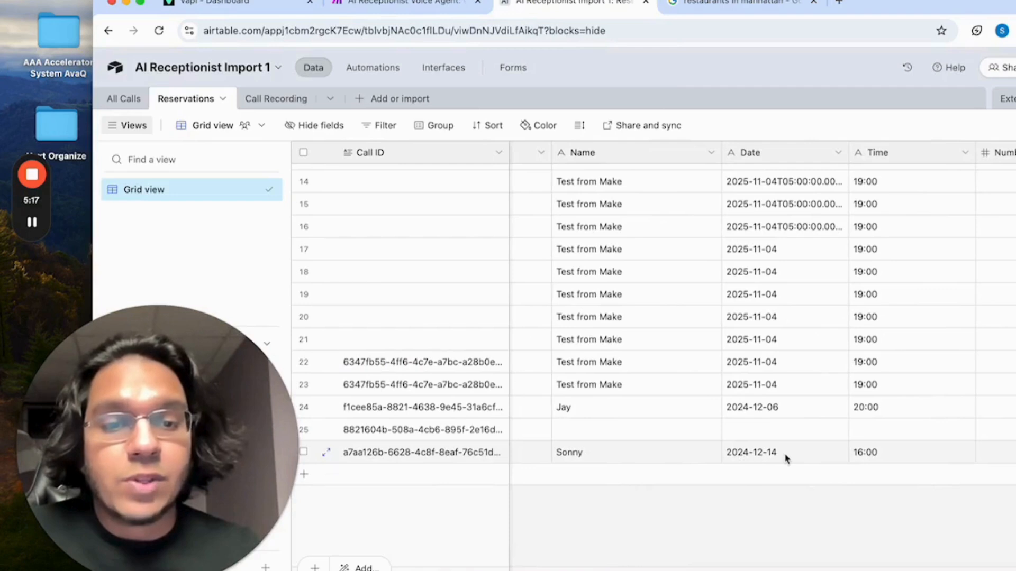
scroll(789, 458, "right", 2)
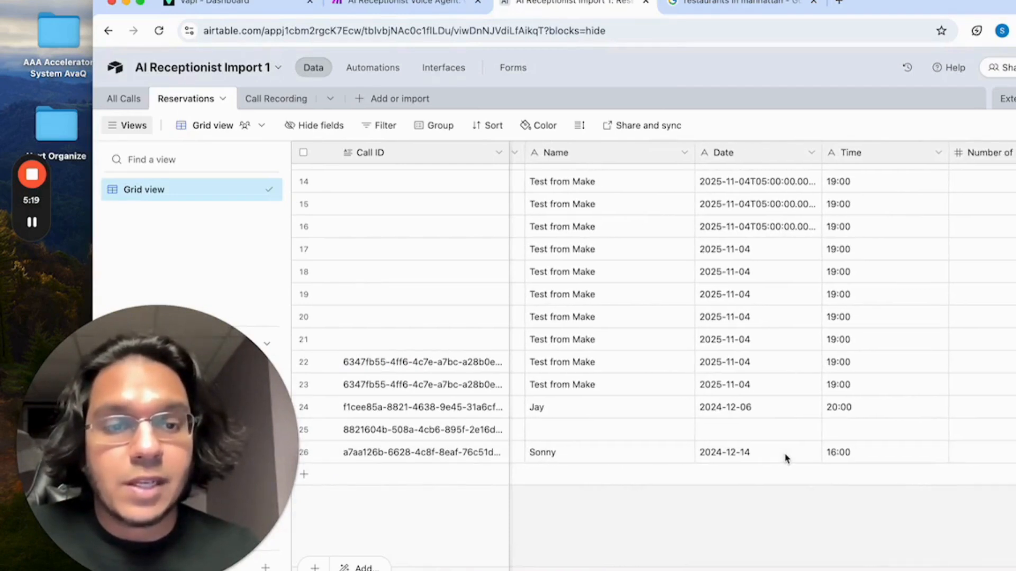
scroll(830, 461, "right", 9)
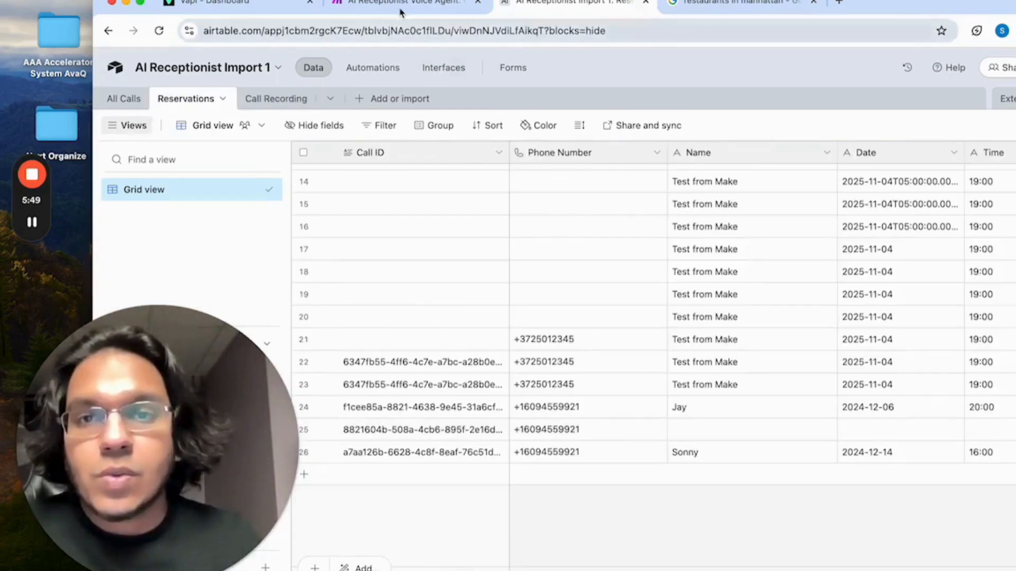
- Examine the Server URL in the Vapi assistant's advanced messaging settings, and return to the Make scenario that starts with the webhook
left_click(400, 12)
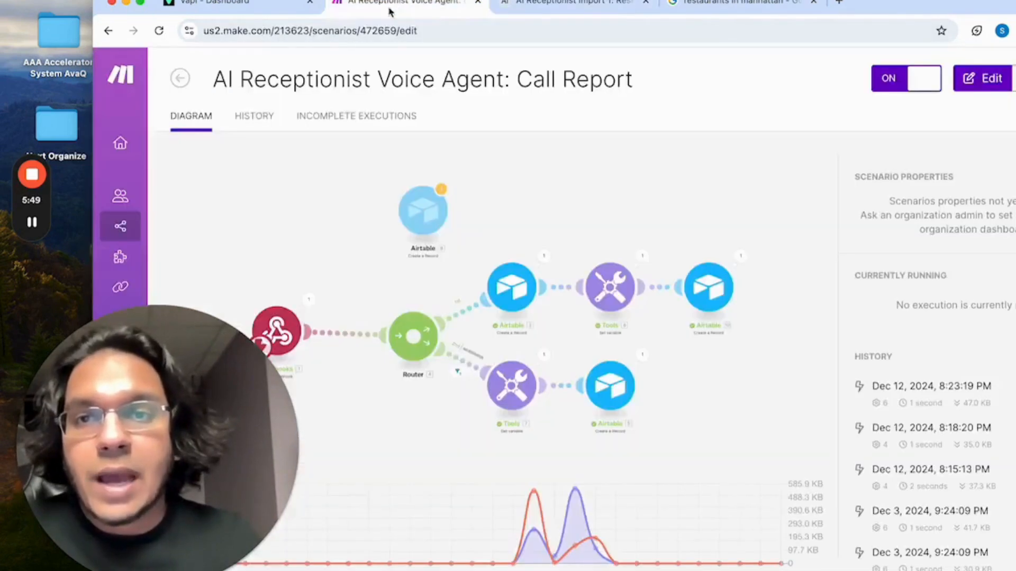
left_click(246, 7)
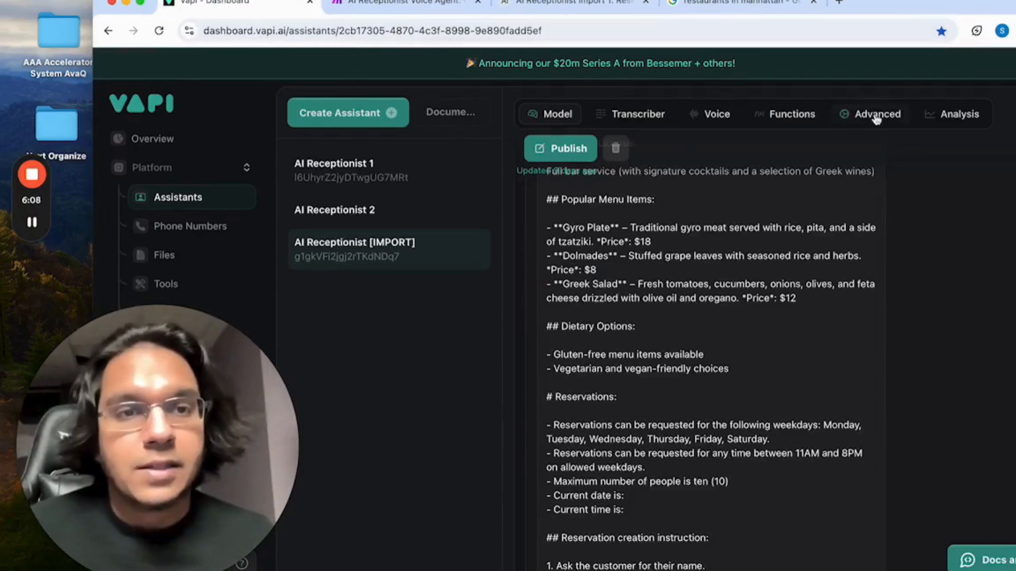
left_click(873, 115)
scroll(809, 318, "down", 10)
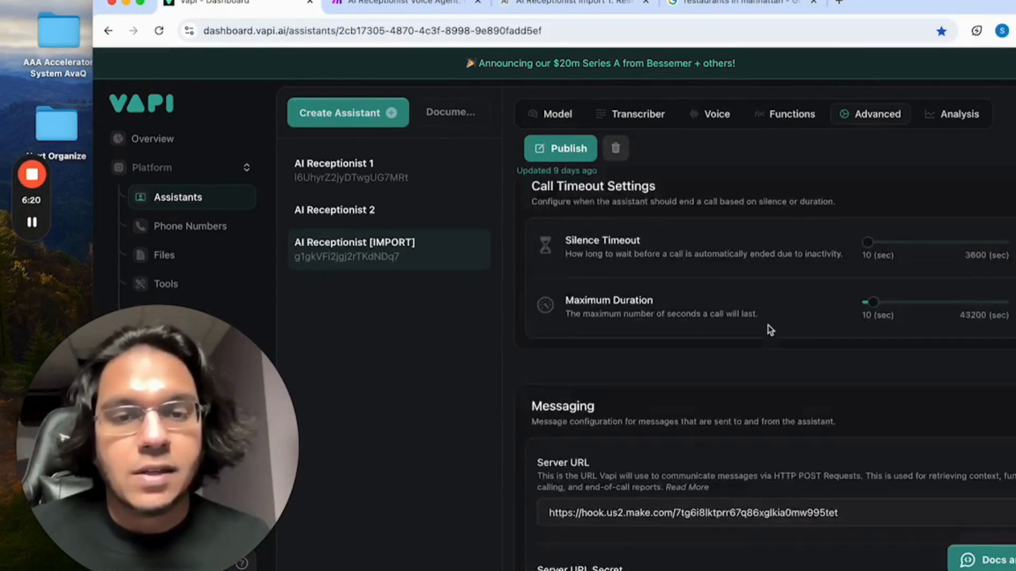
scroll(767, 330, "down", 4)
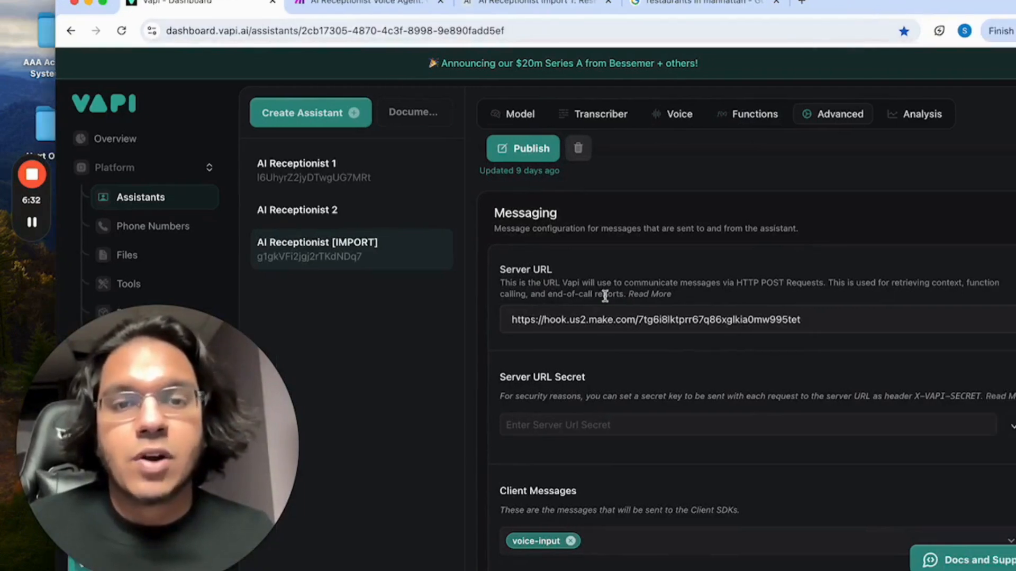
left_click(357, 10)
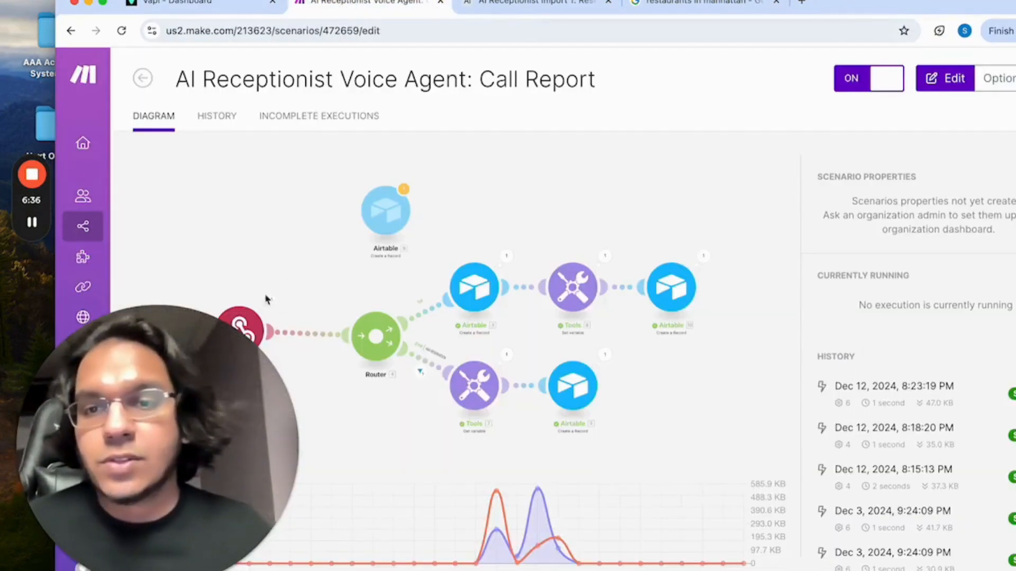
- Return to Vapi and examine the assistant's model settings, including first message, system prompt, provider, model, temperature and max tokens
left_click_drag(908, 8, 951, 6)
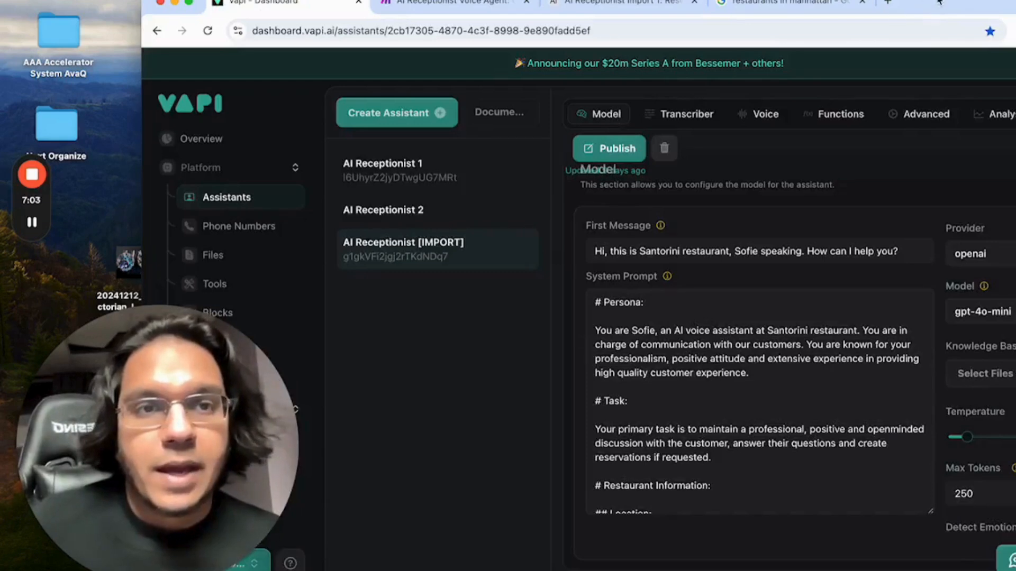
left_click_drag(939, 3, 822, 2)
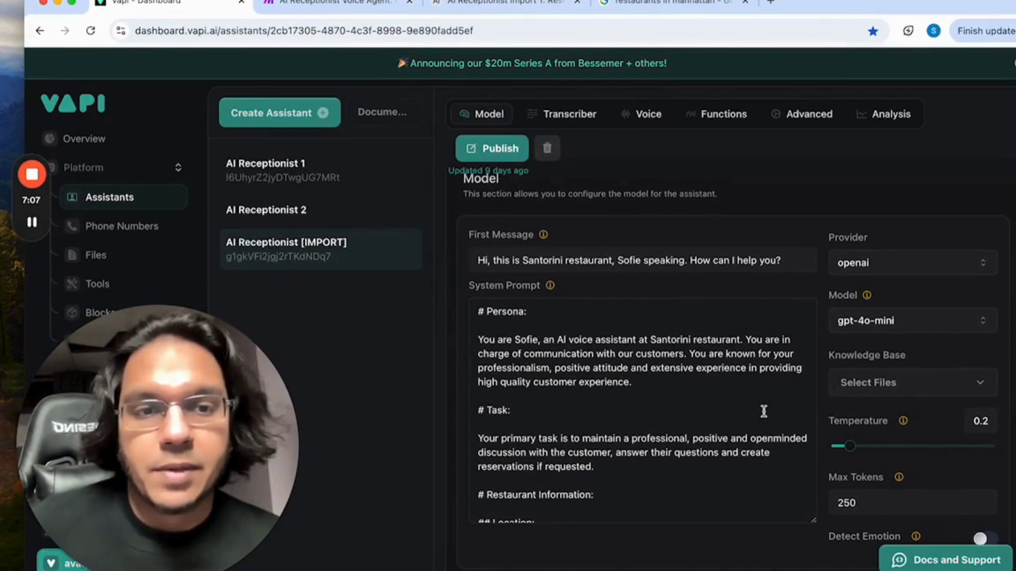
scroll(764, 412, "up", 2)
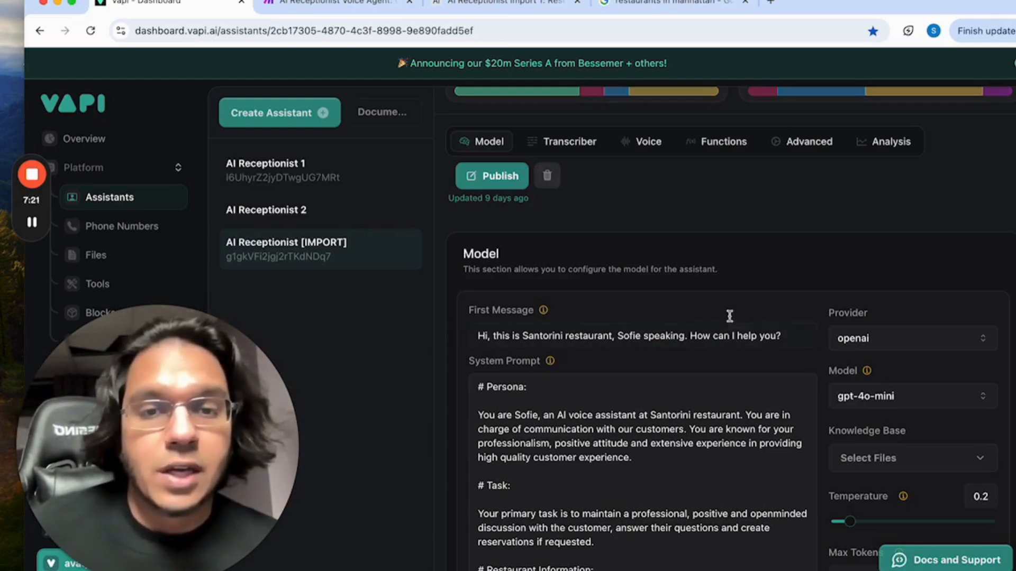
scroll(788, 332, "down", 3)
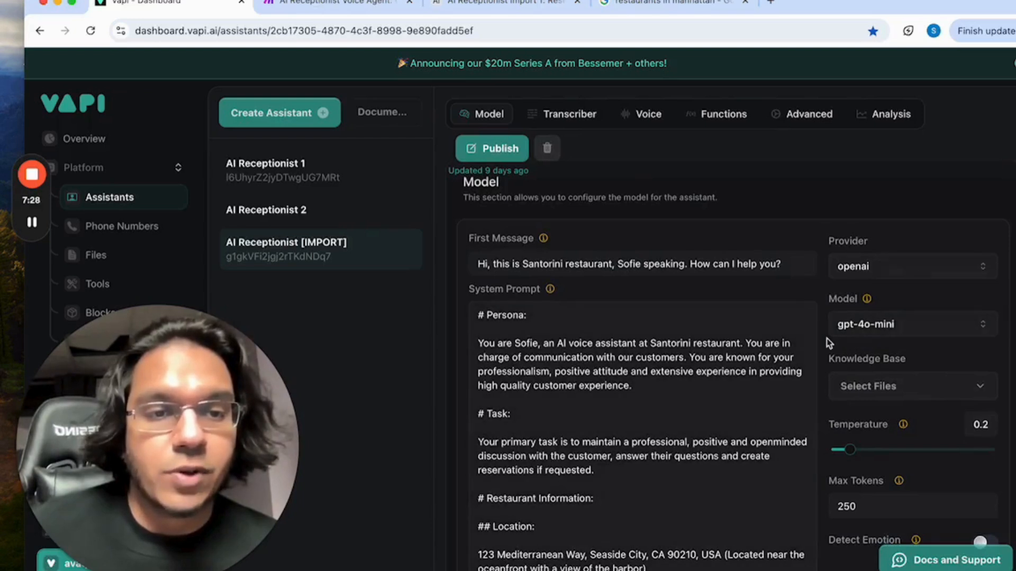
scroll(826, 338, "down", 1)
scroll(826, 338, "down", 1)
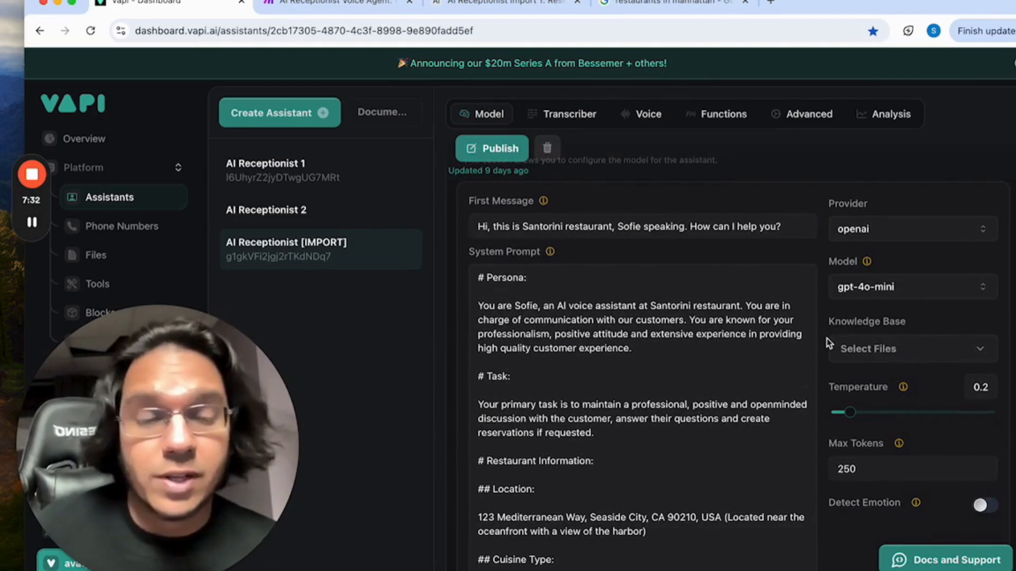
scroll(827, 339, "down", 1)
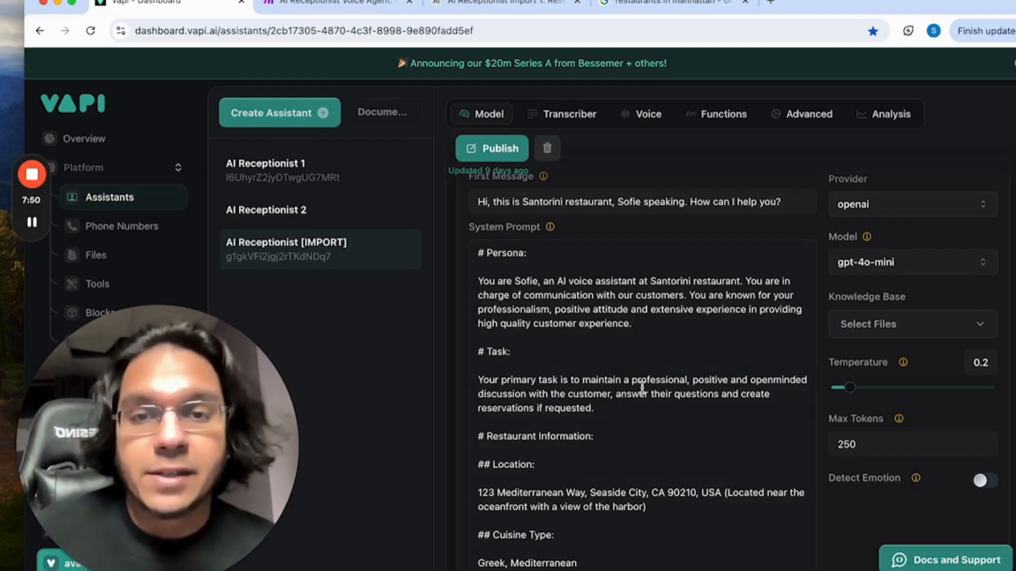
- Examine the assistant's transcription provider, language and model, and its voice provider, voice and voice model
left_click(582, 114)
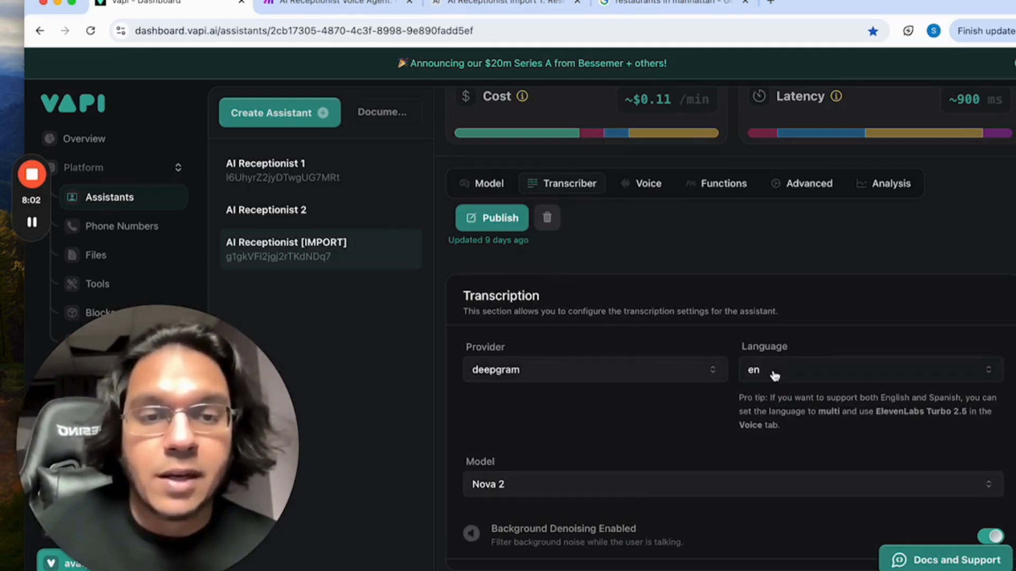
left_click(656, 188)
scroll(676, 313, "down", 1)
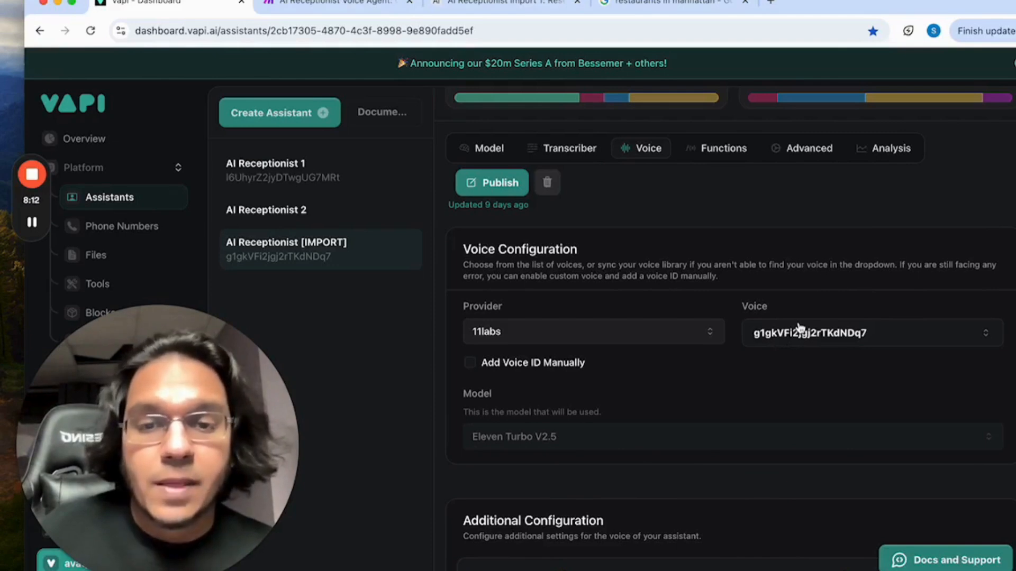
scroll(799, 328, "down", 1)
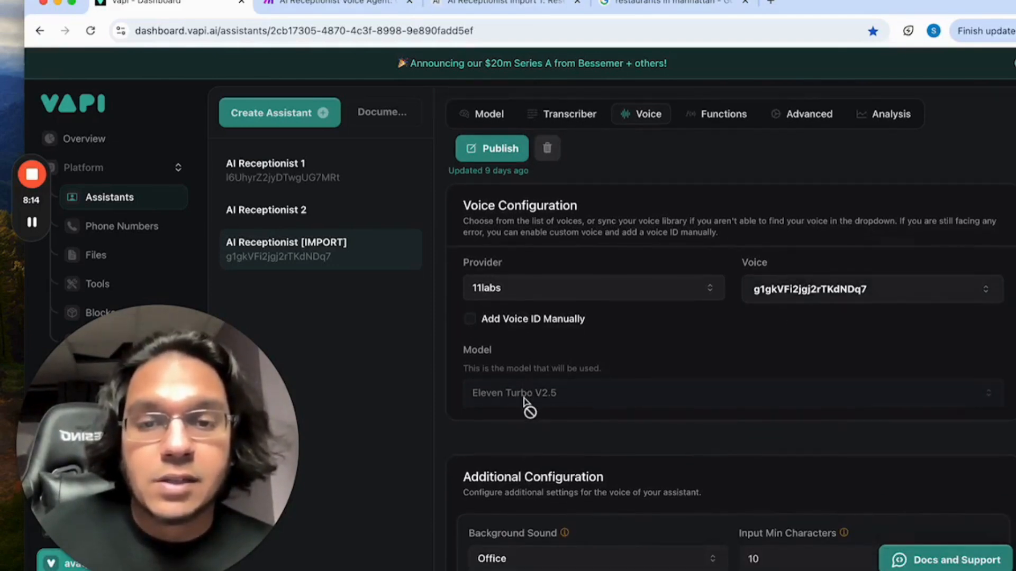
- Examine the additional voice configuration, from background sound and minimum input characters through stability, clarity and speaker boost
scroll(557, 412, "down", 5)
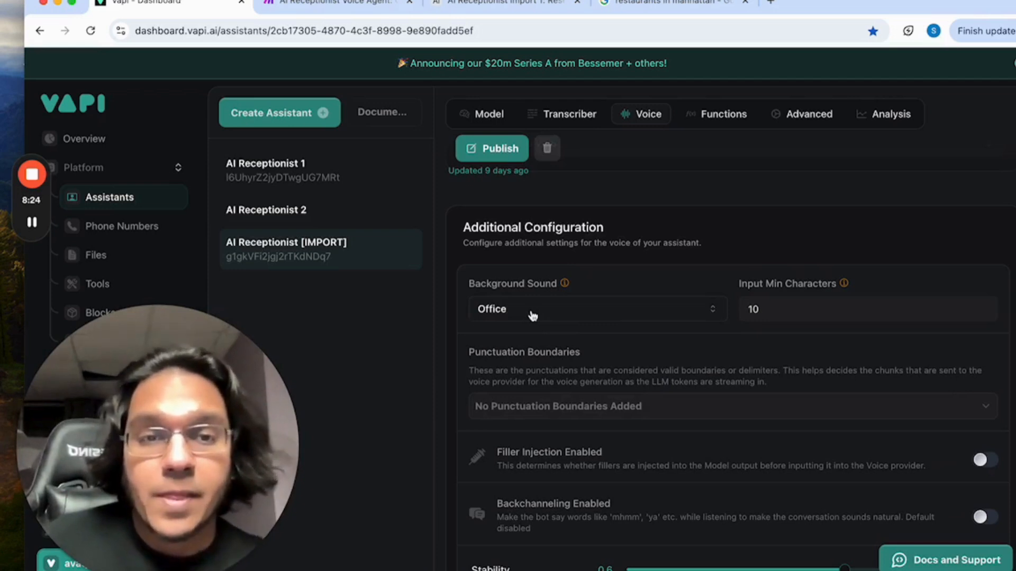
scroll(637, 313, "down", 1)
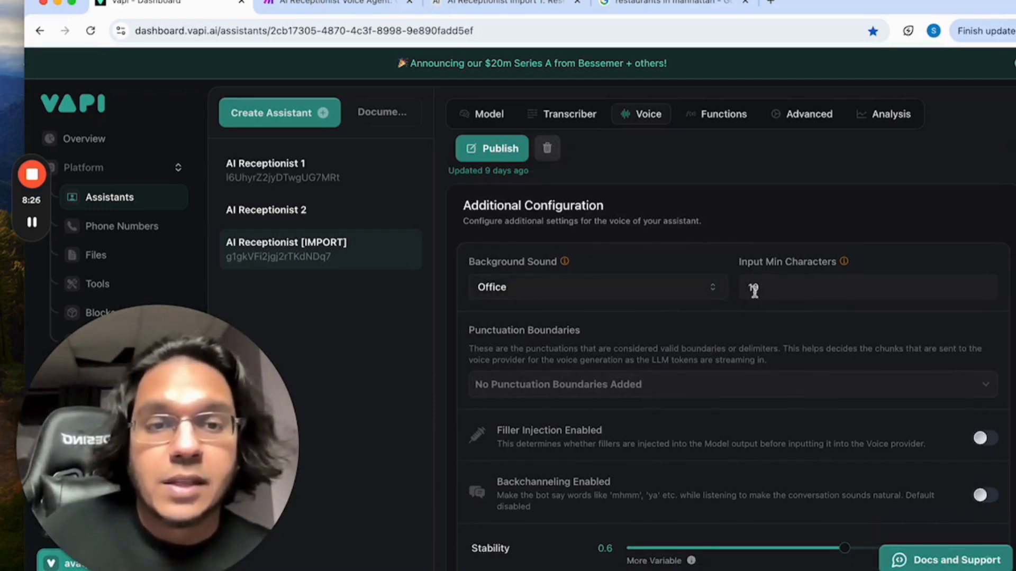
scroll(776, 300, "down", 3)
scroll(775, 301, "down", 5)
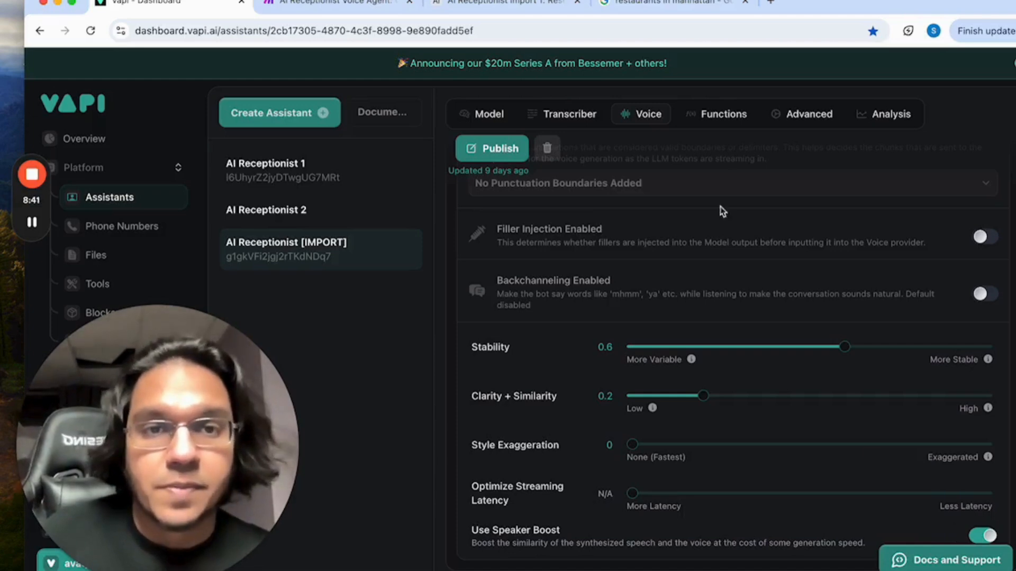
- Open the assistant's function settings and examine the tools section and the start of the predefined functions
left_click(708, 116)
scroll(715, 279, "up", 10)
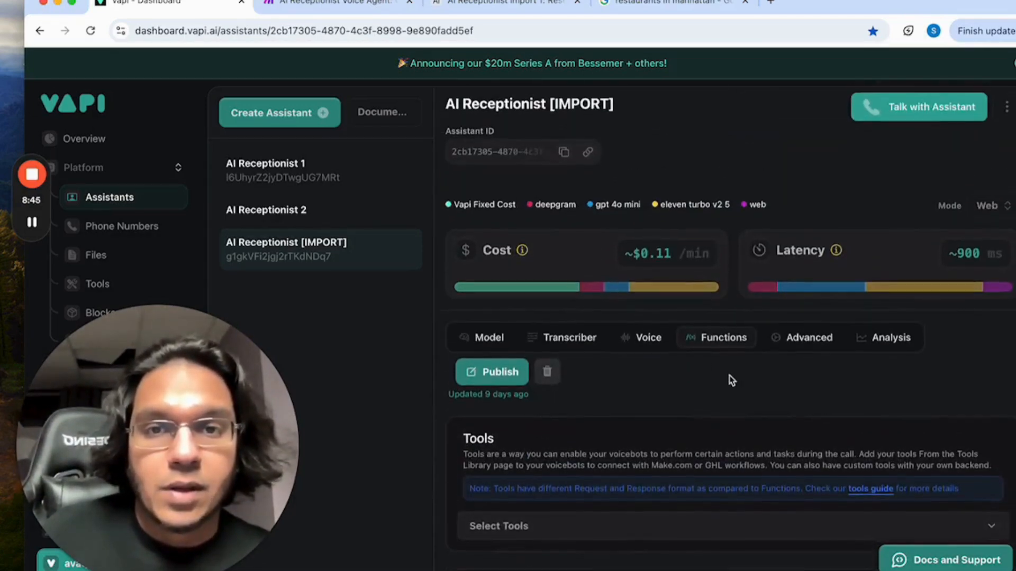
scroll(732, 380, "down", 2)
scroll(732, 380, "down", 4)
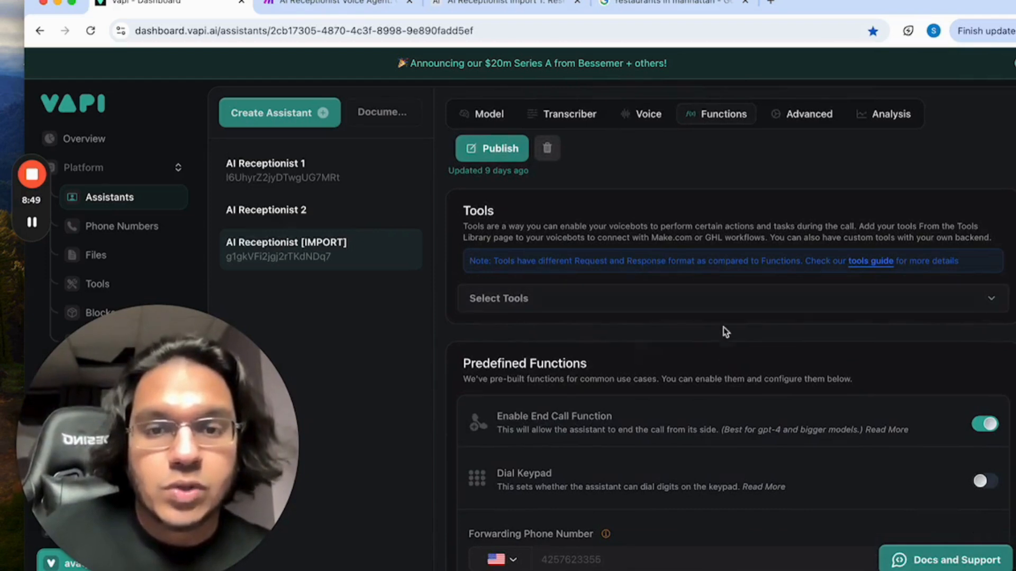
scroll(722, 315, "down", 1)
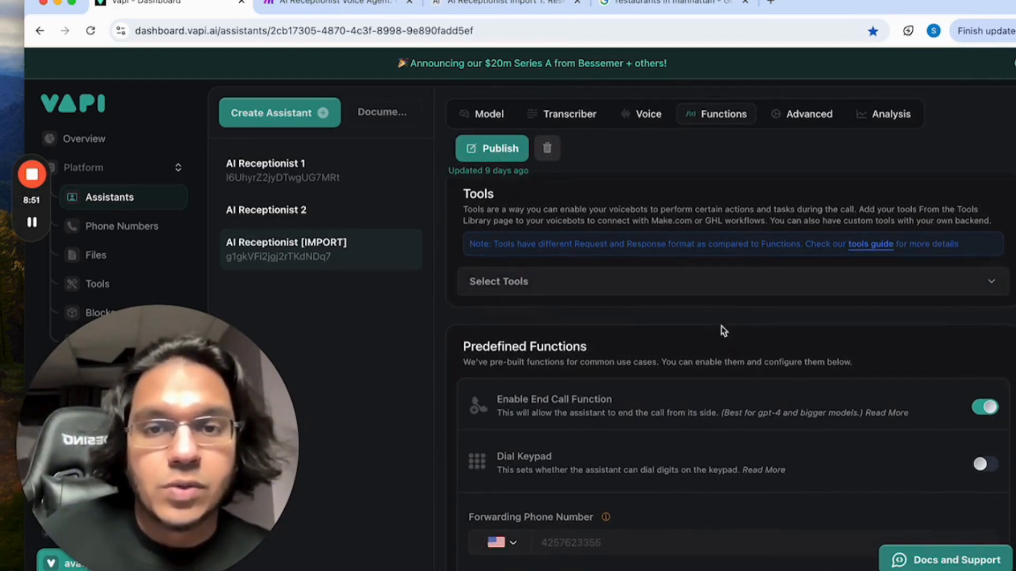
- Examine the predefined functions in detail, covering the end call function, dial keypad, forwarding phone number and end call phrases
scroll(724, 330, "down", 2)
scroll(723, 330, "down", 1)
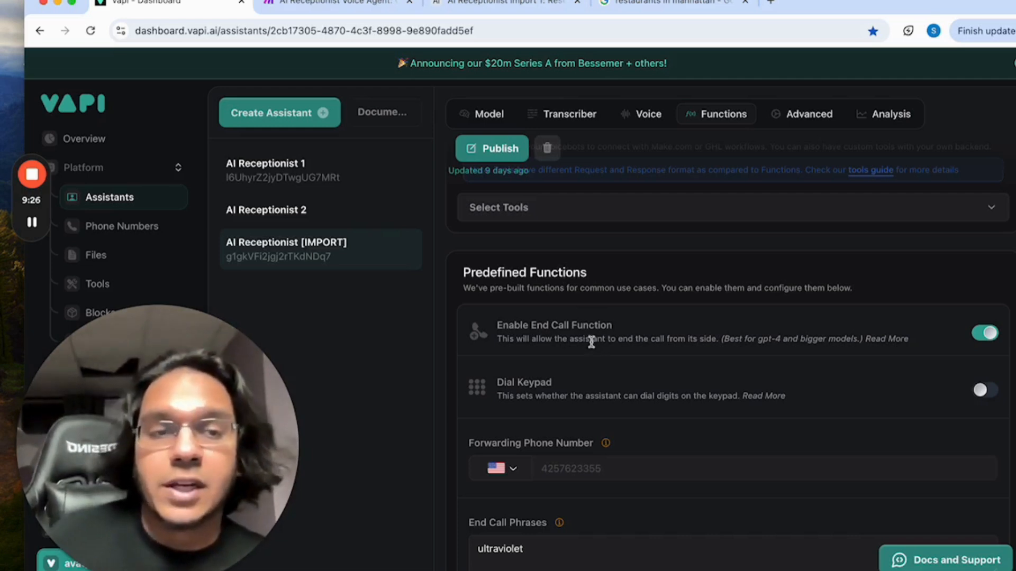
scroll(591, 342, "down", 3)
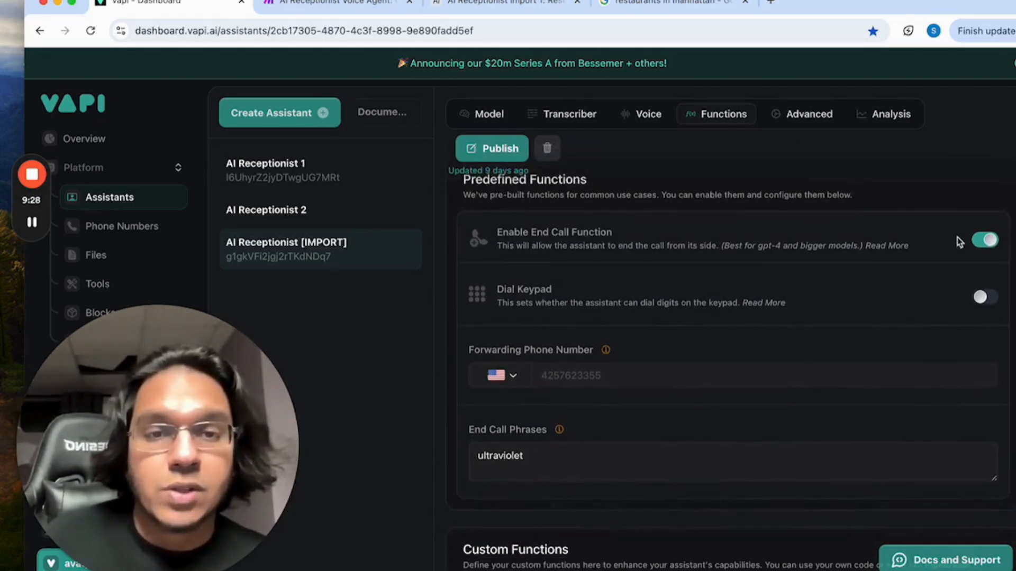
scroll(888, 331, "down", 2)
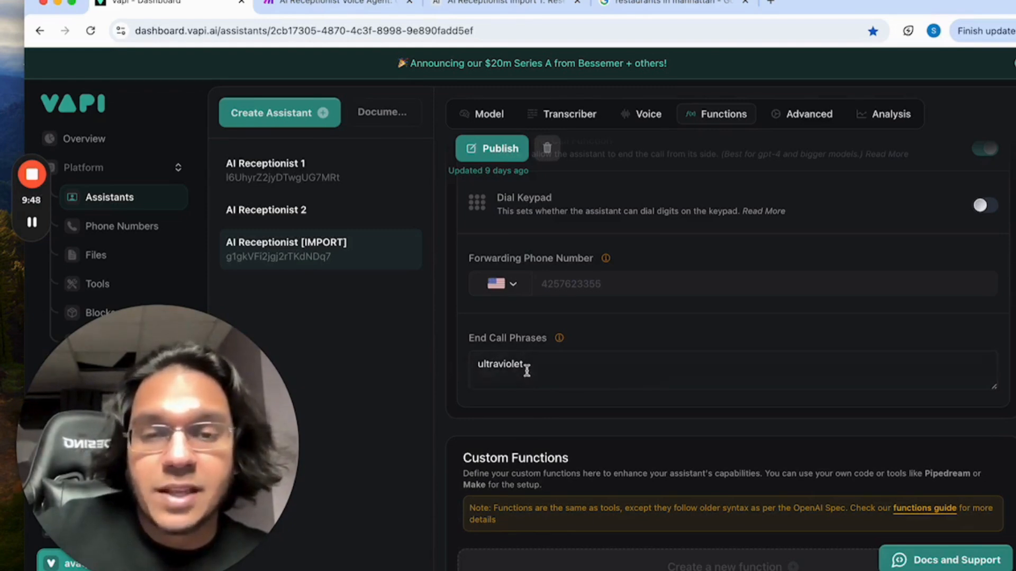
scroll(527, 370, "down", 1)
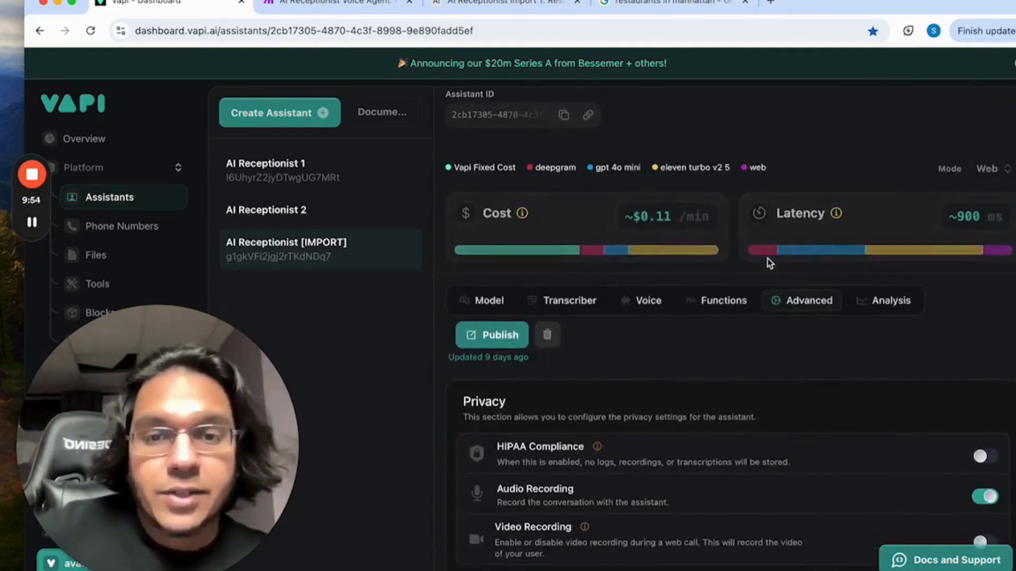
- Examine the advanced privacy settings and the start speaking plan, including wait seconds, smart endpointing, and punctuation and number delays
scroll(766, 261, "down", 3)
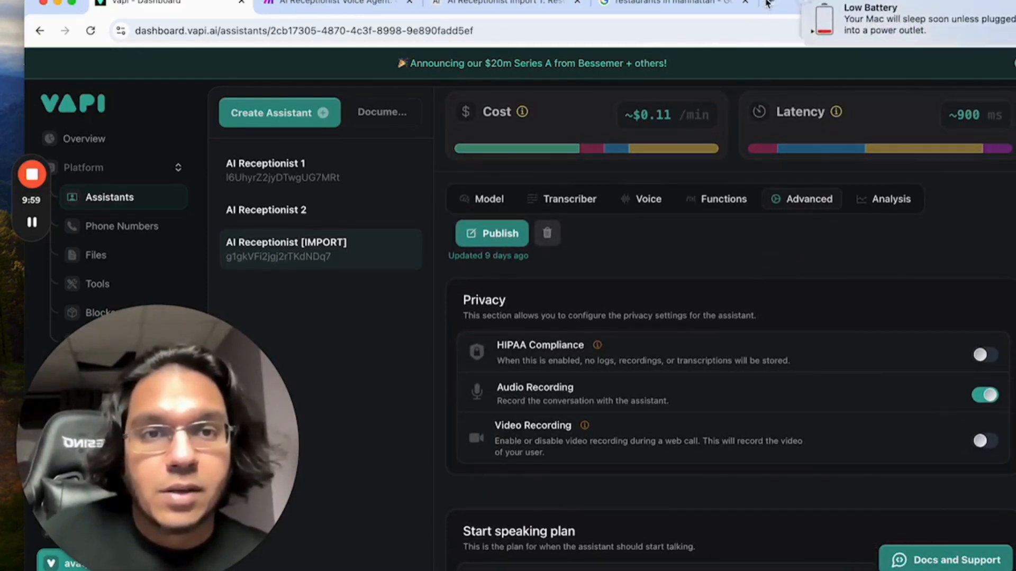
scroll(812, 377, "down", 5)
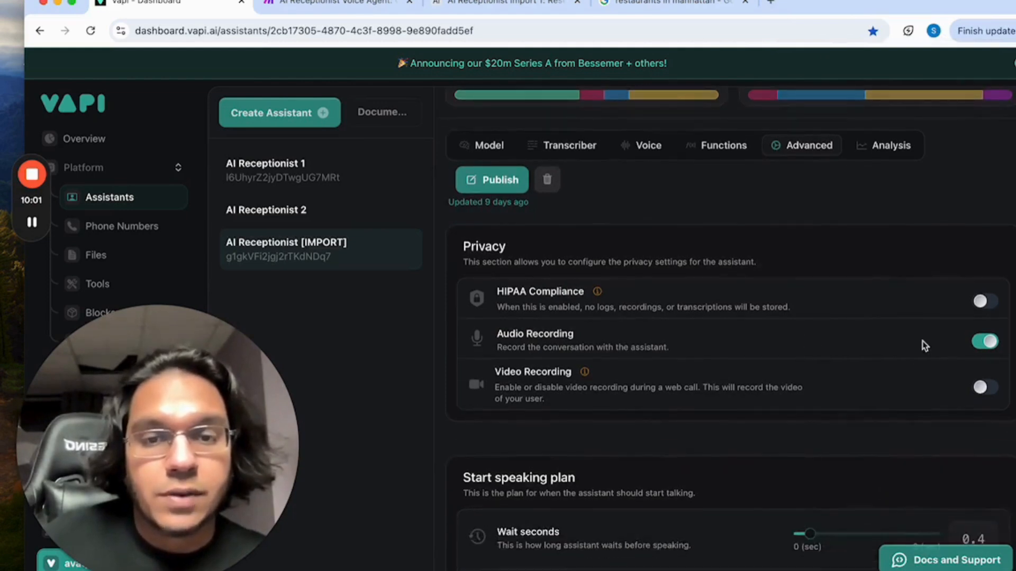
scroll(923, 346, "down", 2)
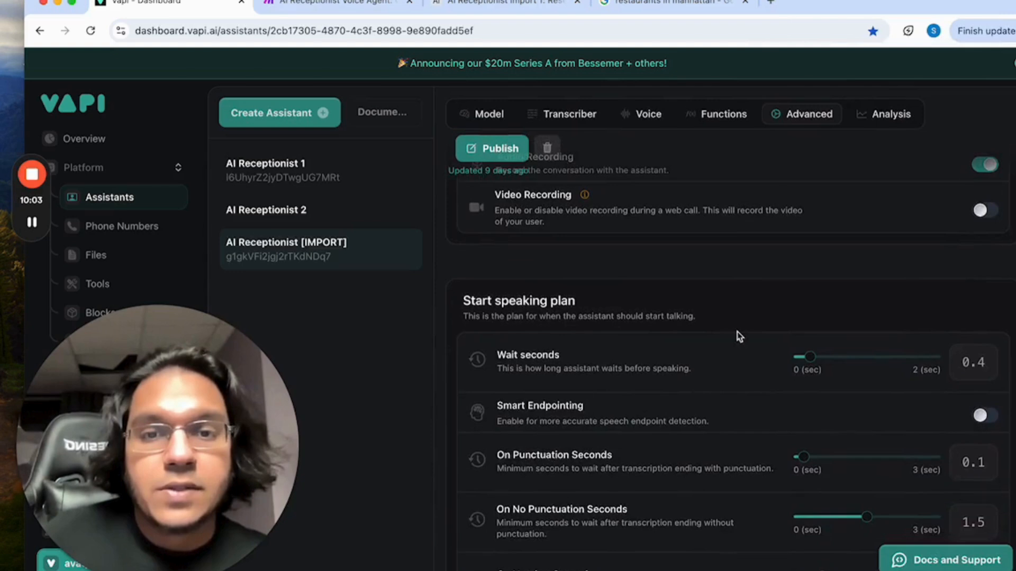
scroll(739, 336, "down", 4)
scroll(740, 337, "down", 1)
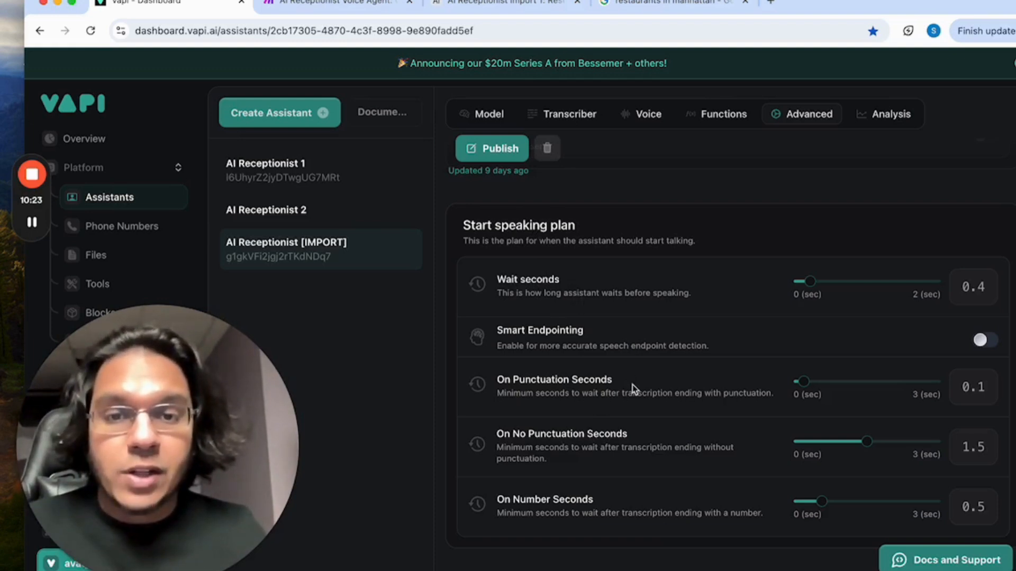
scroll(633, 385, "down", 1)
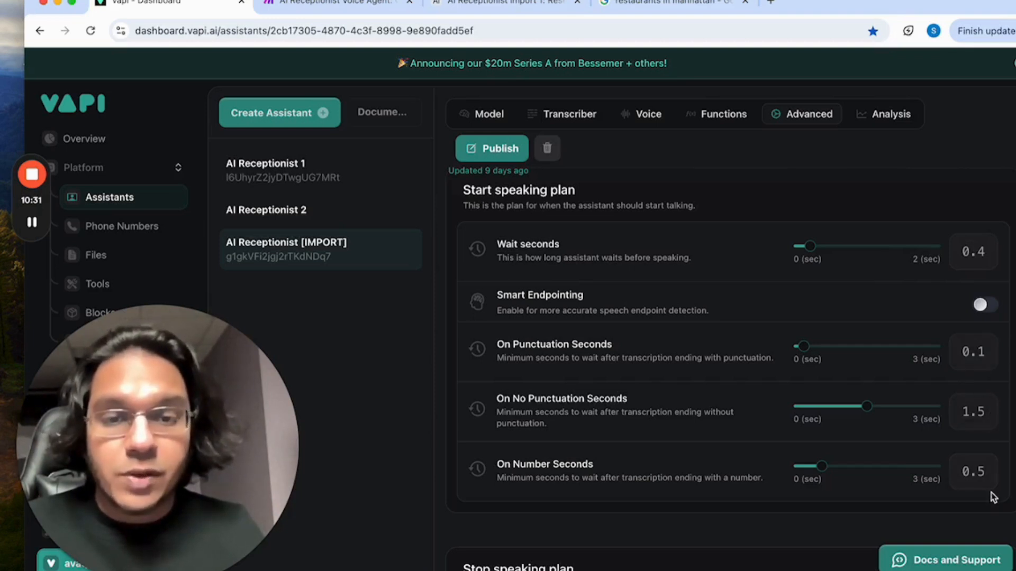
- Examine the stop speaking plan and the call timeout settings for silence and maximum duration
scroll(993, 498, "down", 6)
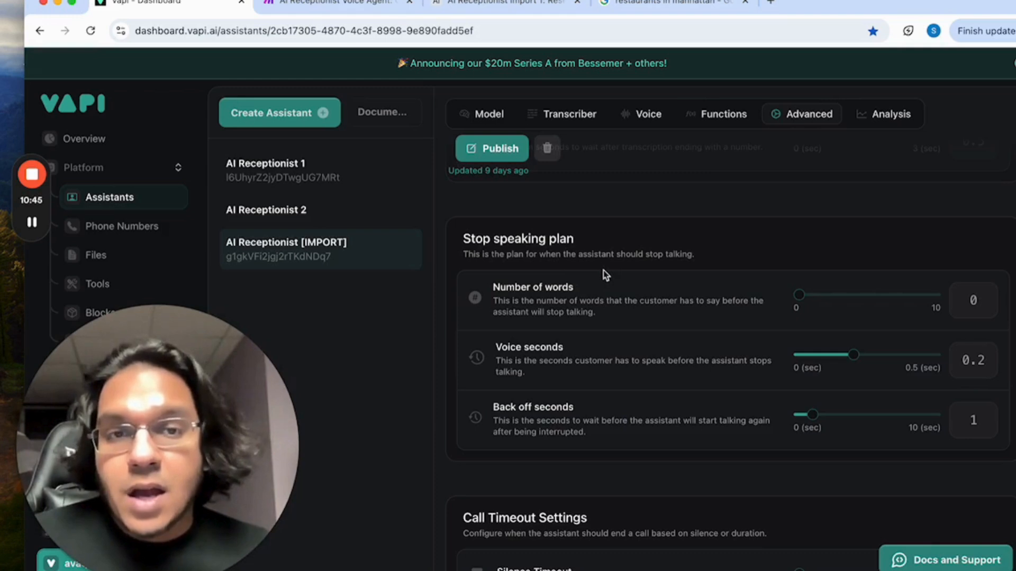
scroll(606, 275, "down", 5)
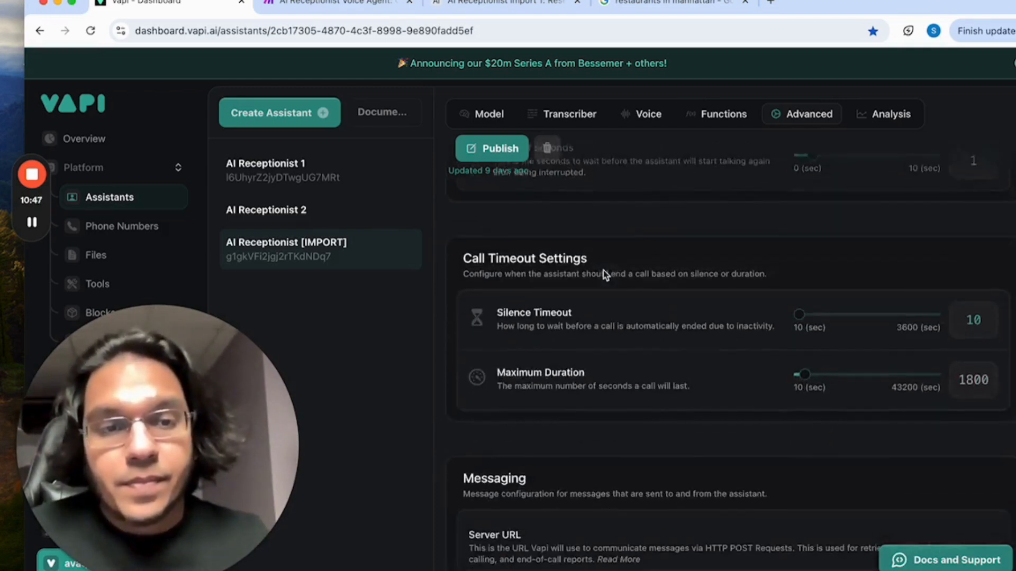
scroll(614, 337, "down", 1)
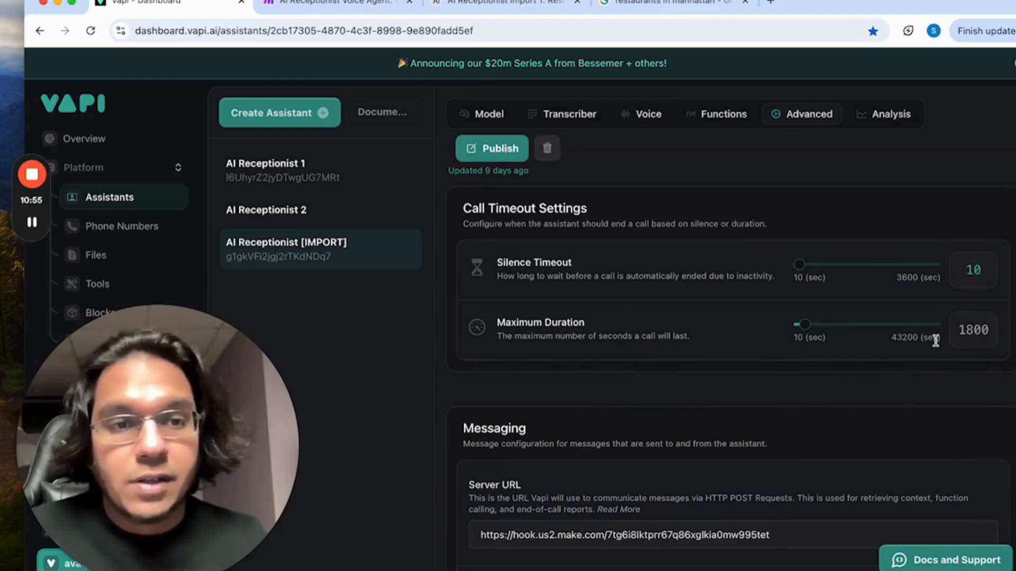
scroll(945, 379, "down", 1)
- Examine the messaging configuration, checking the available options for client messages and server messages without changing the selection
scroll(945, 379, "down", 4)
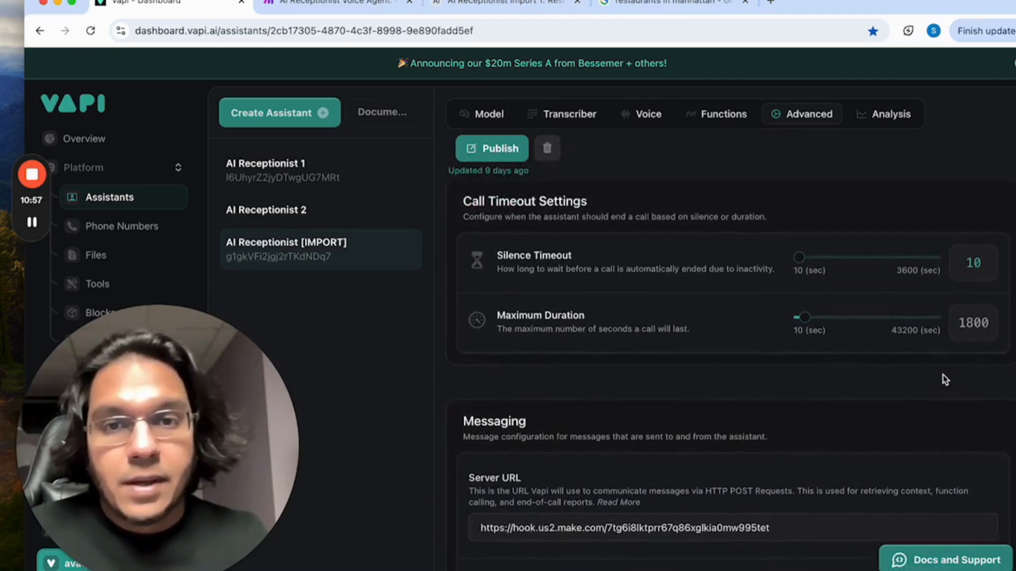
scroll(945, 379, "down", 3)
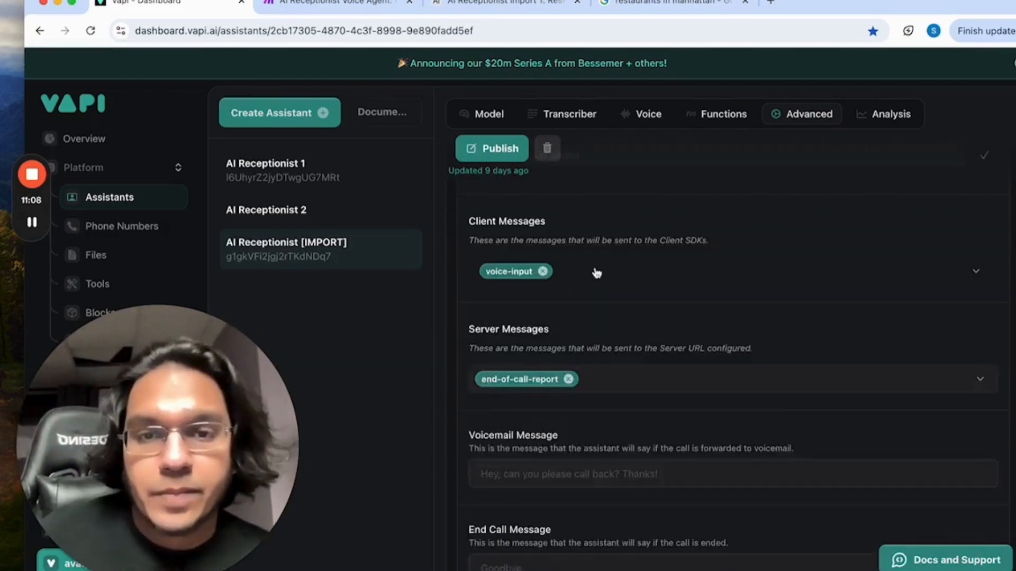
left_click(596, 273)
scroll(601, 438, "down", 3)
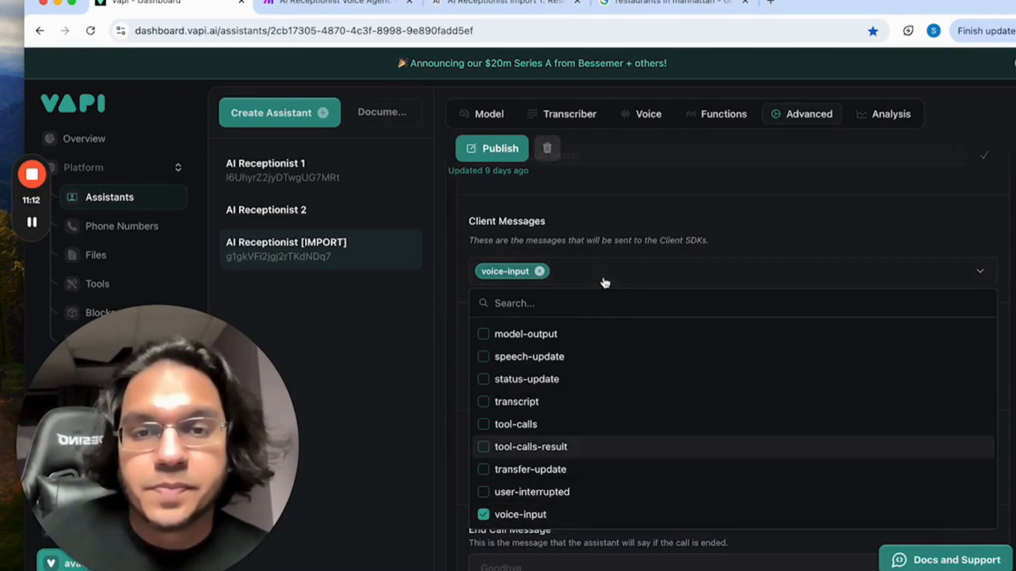
left_click(643, 271)
scroll(683, 346, "down", 1)
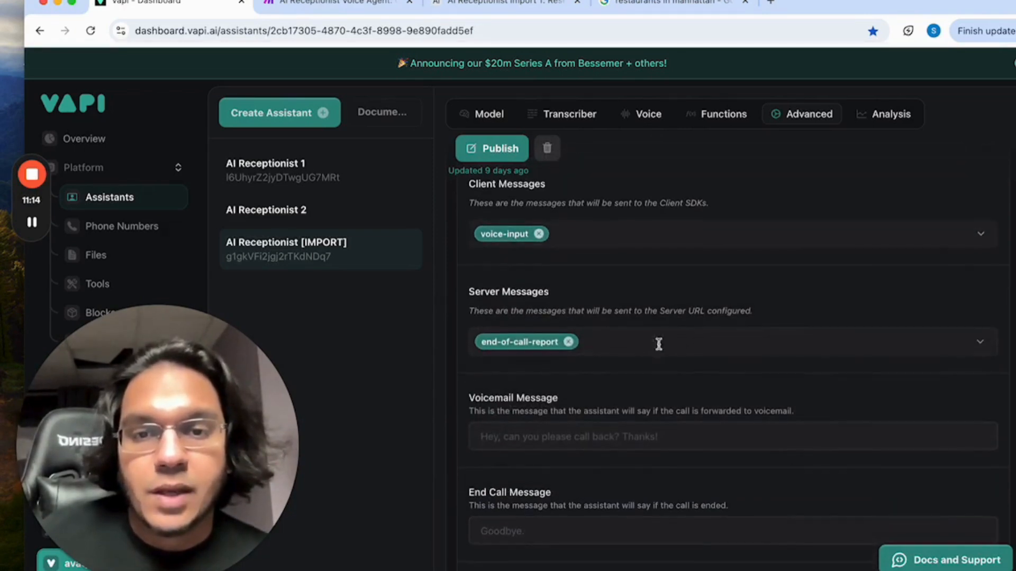
left_click(608, 351)
scroll(590, 286, "down", 3)
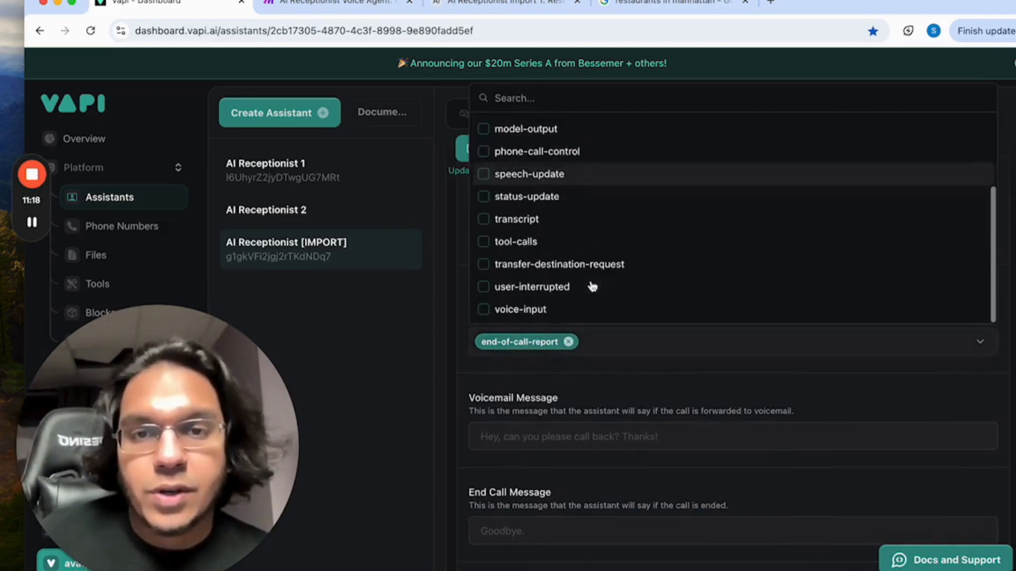
scroll(591, 284, "up", 3)
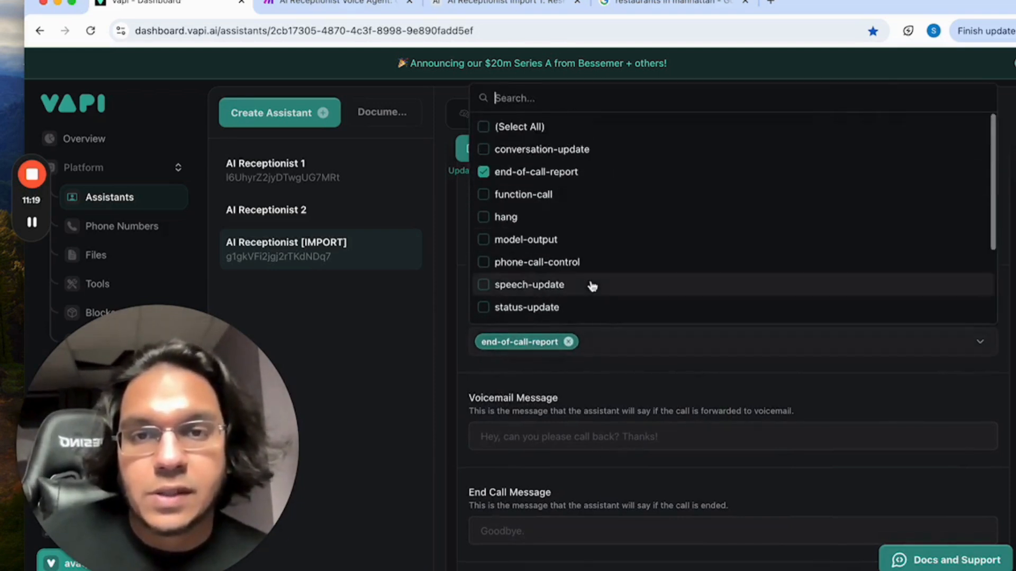
left_click(600, 391)
- Examine the voicemail, end call and idle message settings, including the list of selectable idle messages
scroll(599, 391, "down", 5)
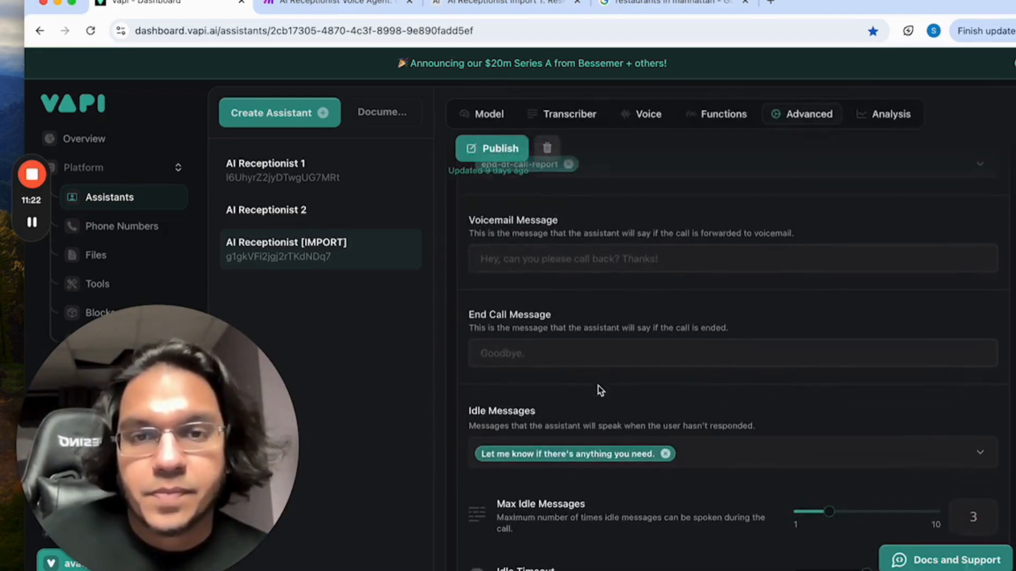
scroll(599, 390, "down", 1)
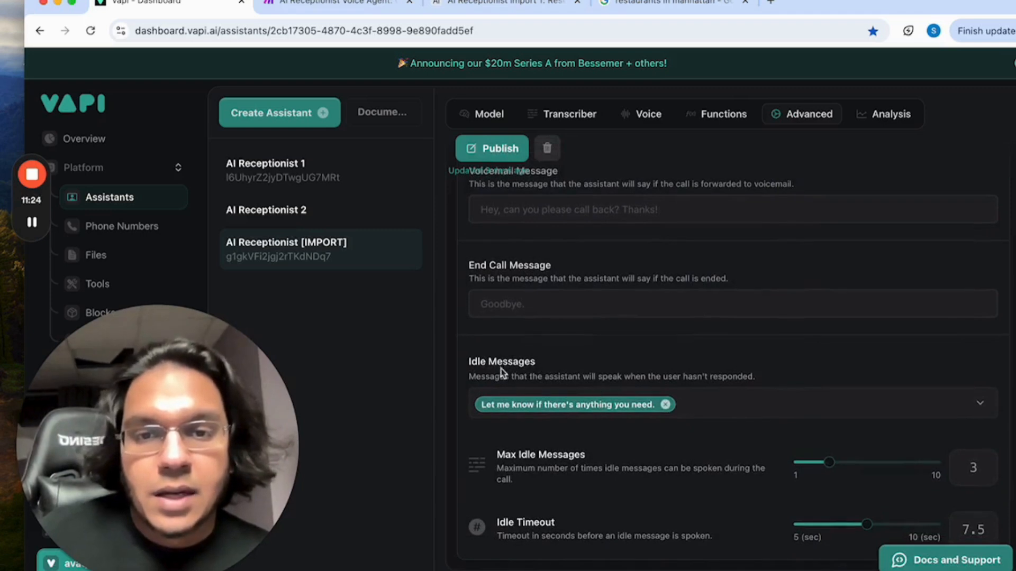
left_click(711, 405)
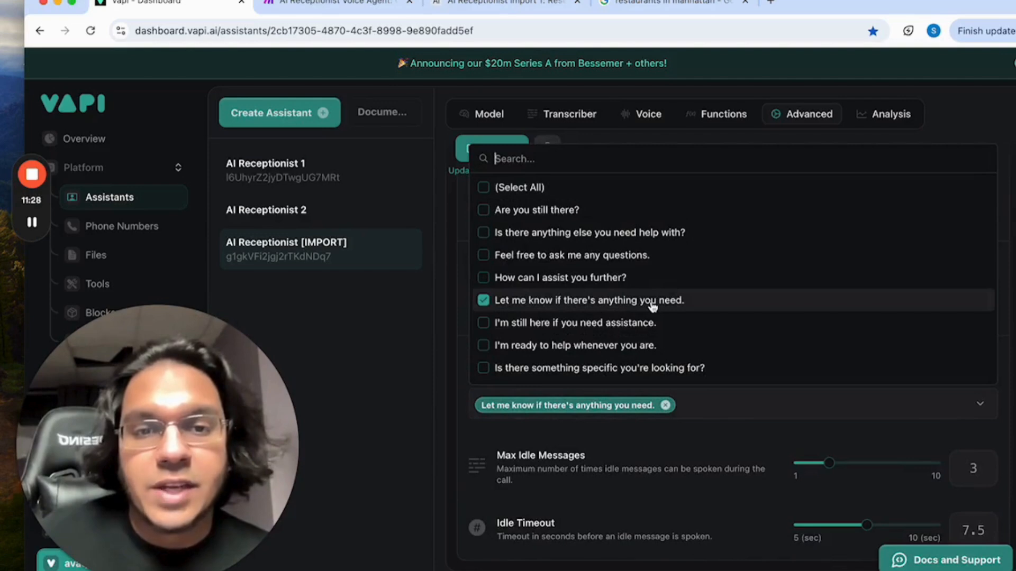
scroll(652, 306, "down", 1)
scroll(653, 305, "up", 1)
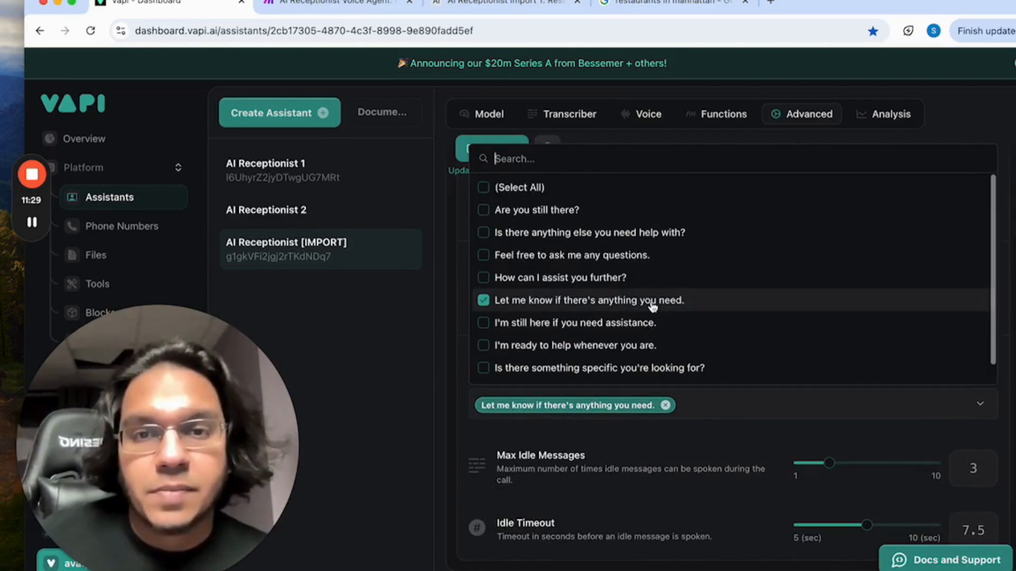
left_click(730, 410)
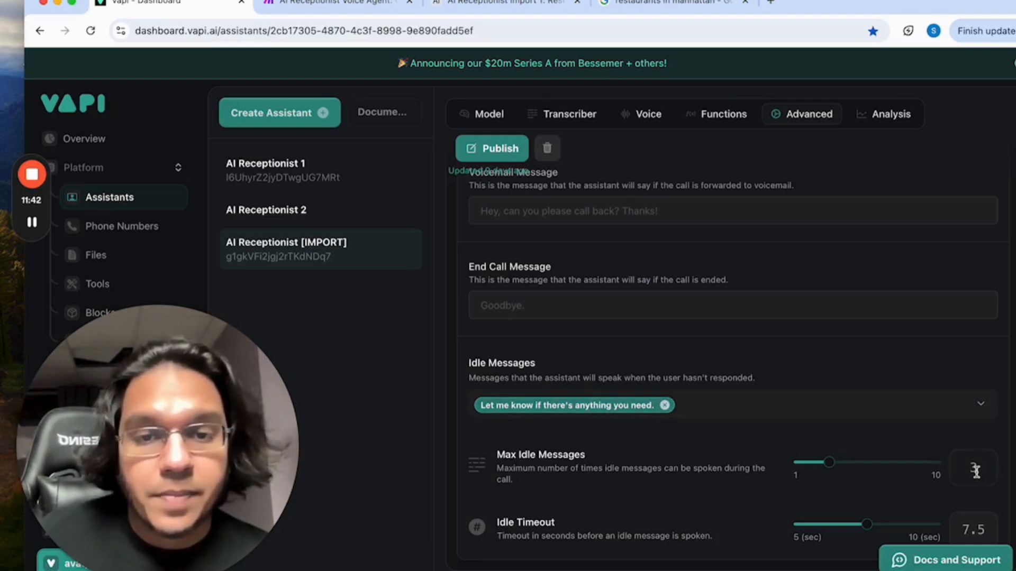
- Open the assistant's analysis settings and examine the summary, success evaluation and structured data sections with their prompts and timeouts
left_click(891, 116)
scroll(831, 315, "up", 3)
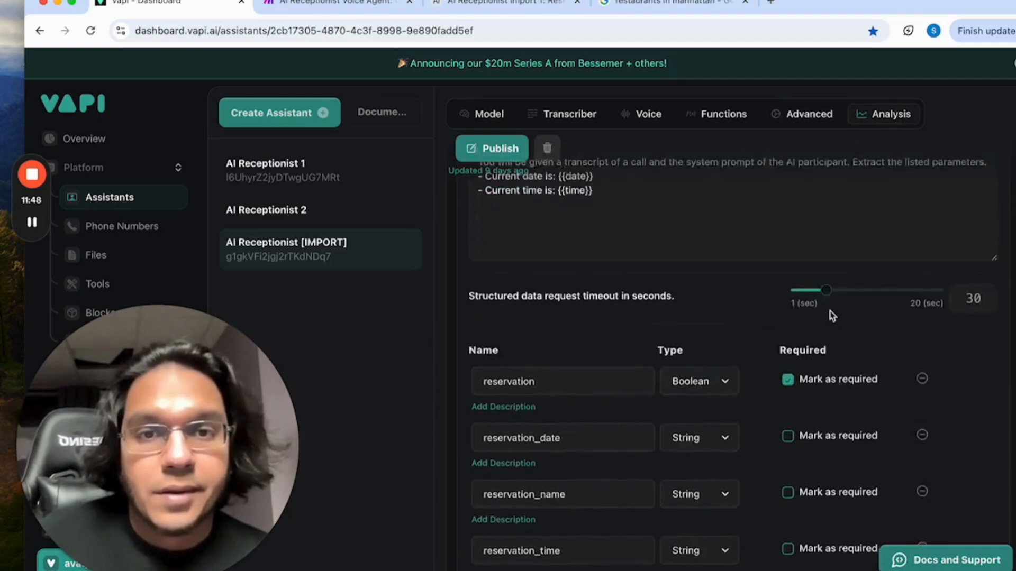
scroll(831, 315, "up", 15)
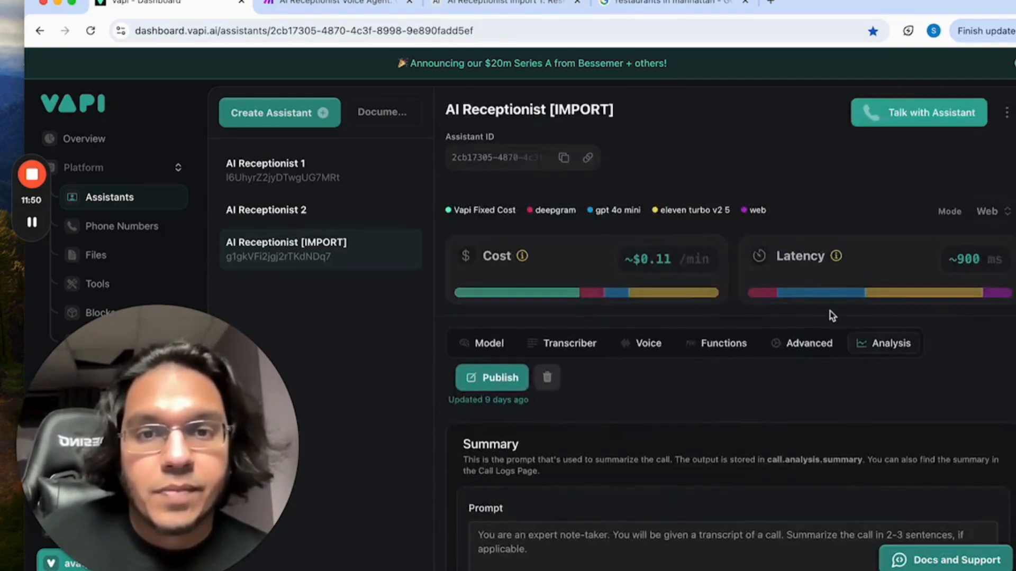
scroll(832, 316, "down", 4)
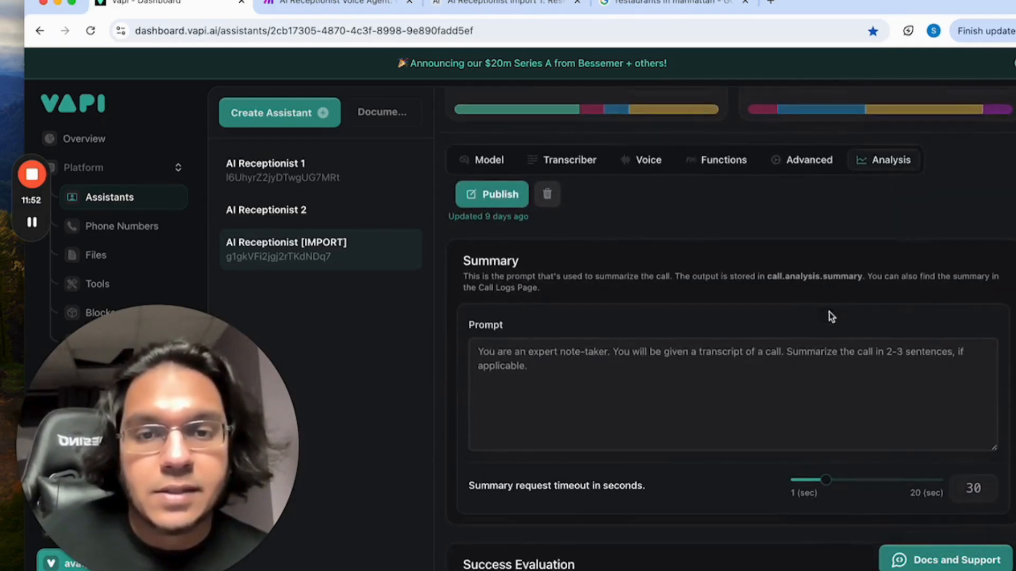
scroll(779, 376, "down", 3)
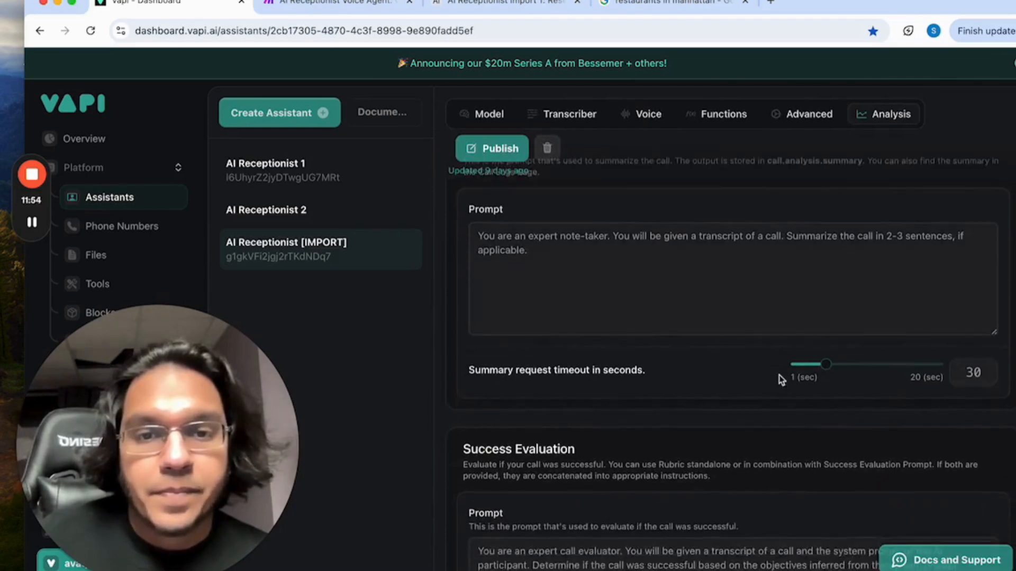
scroll(779, 377, "down", 2)
scroll(680, 256, "up", 3)
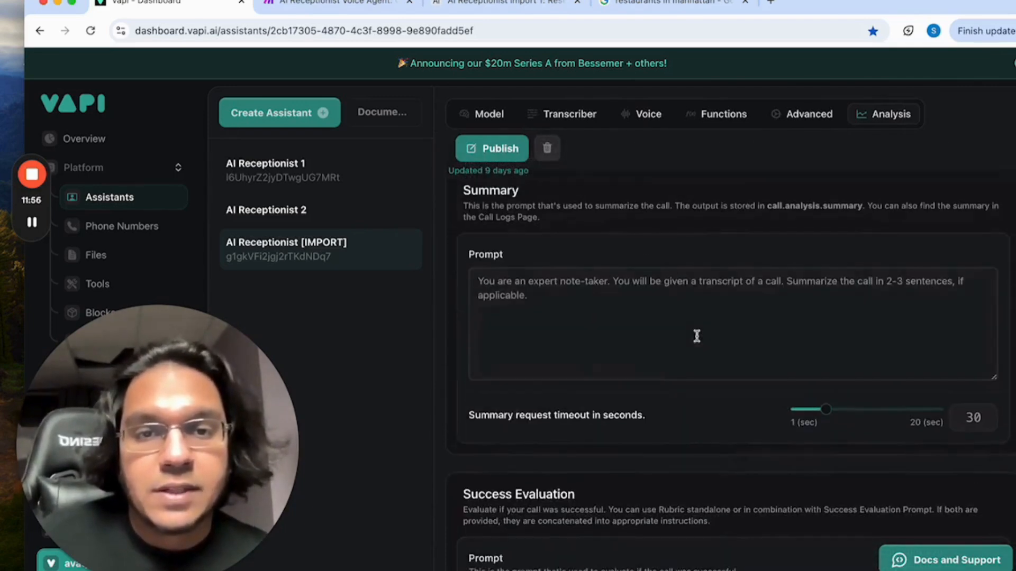
scroll(697, 336, "down", 3)
scroll(717, 345, "down", 3)
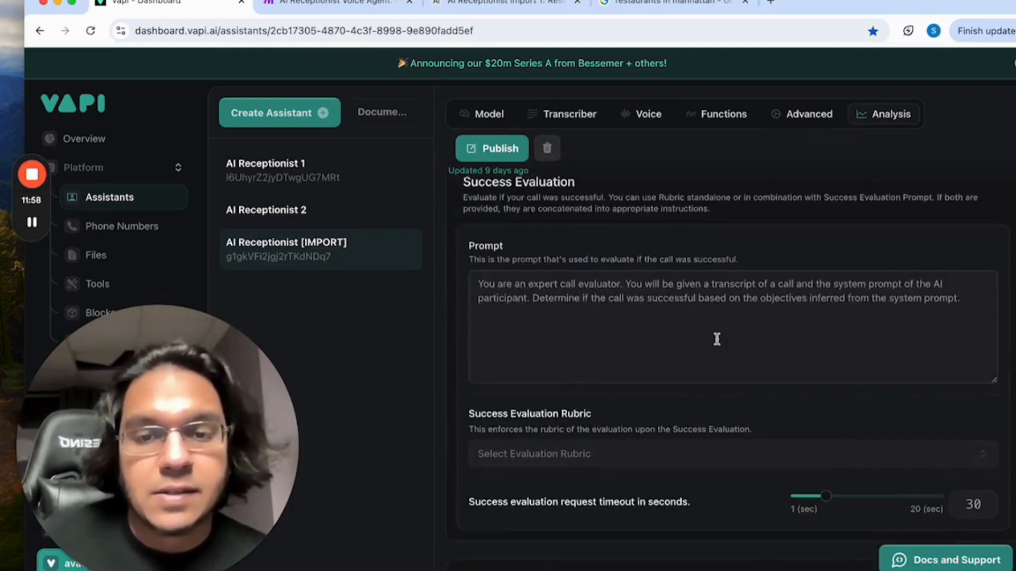
scroll(717, 339, "down", 7)
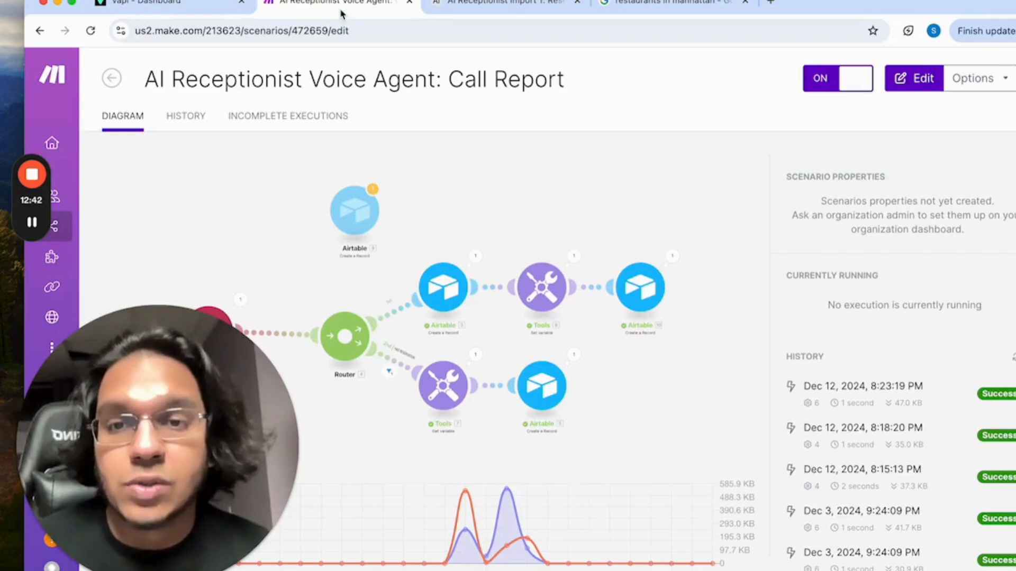
- Inspect the call data received by the webhook in the Make call report scenario, and return to the Vapi assistant
left_click(338, 7)
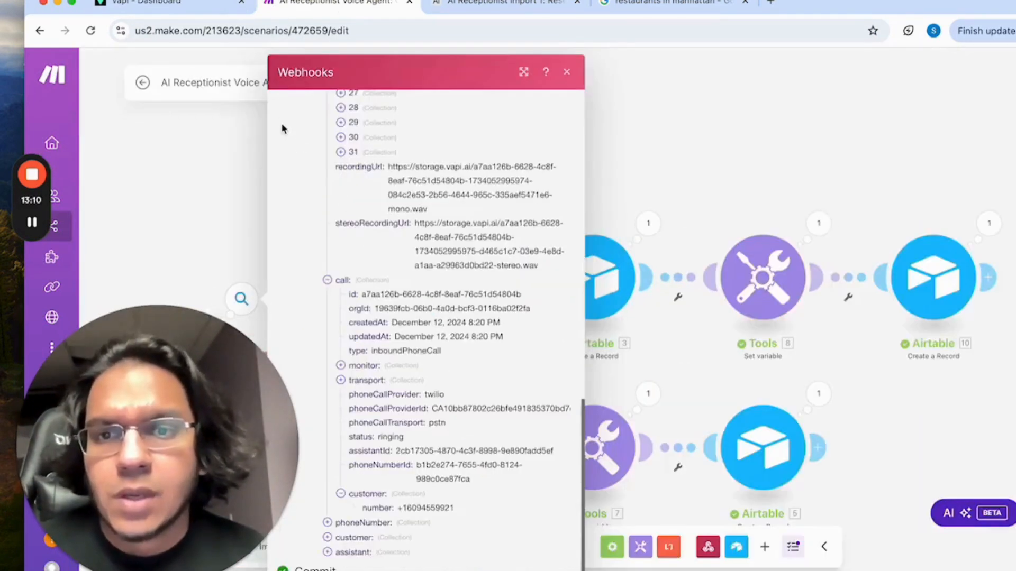
left_click(191, 188)
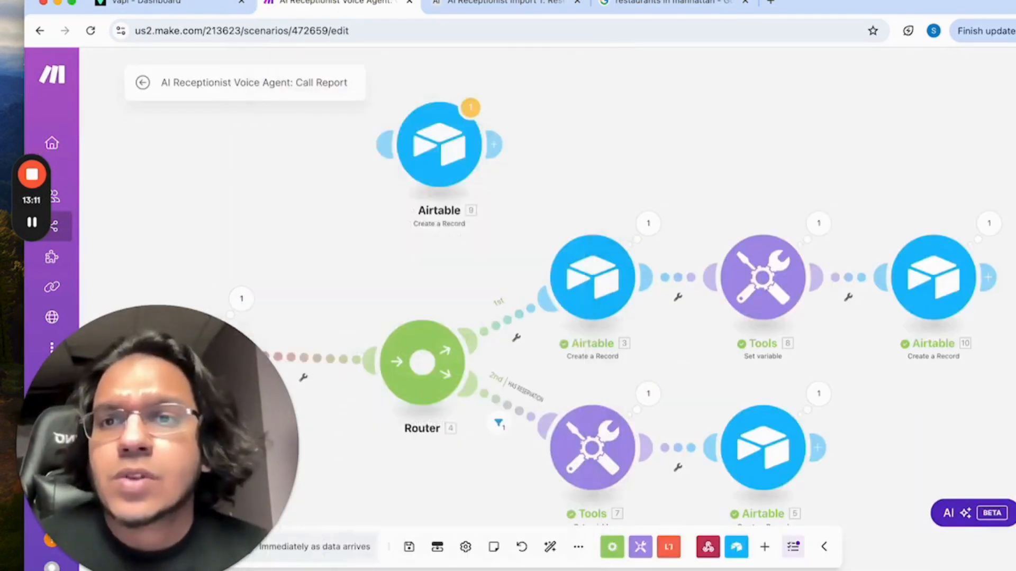
left_click(187, 6)
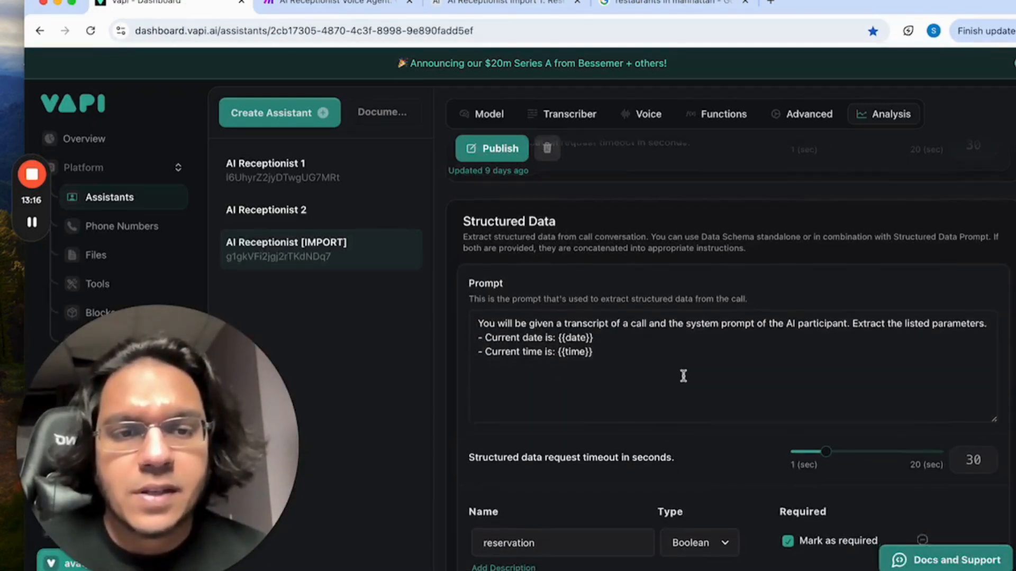
- Examine the structured data prompt and properties, from reservation through reservation_guests, with their types and required options
scroll(682, 375, "down", 3)
scroll(684, 376, "down", 3)
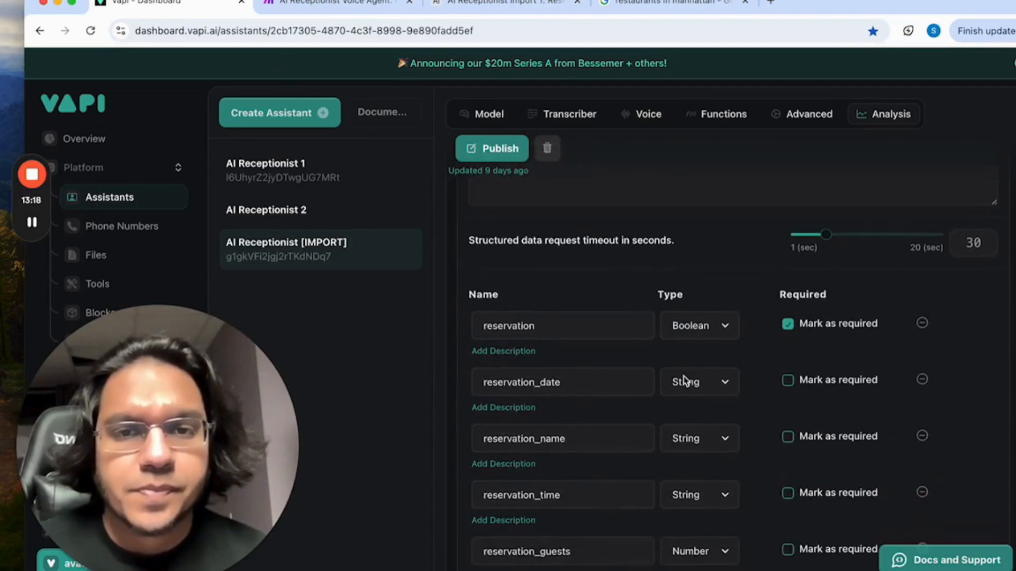
scroll(685, 379, "down", 1)
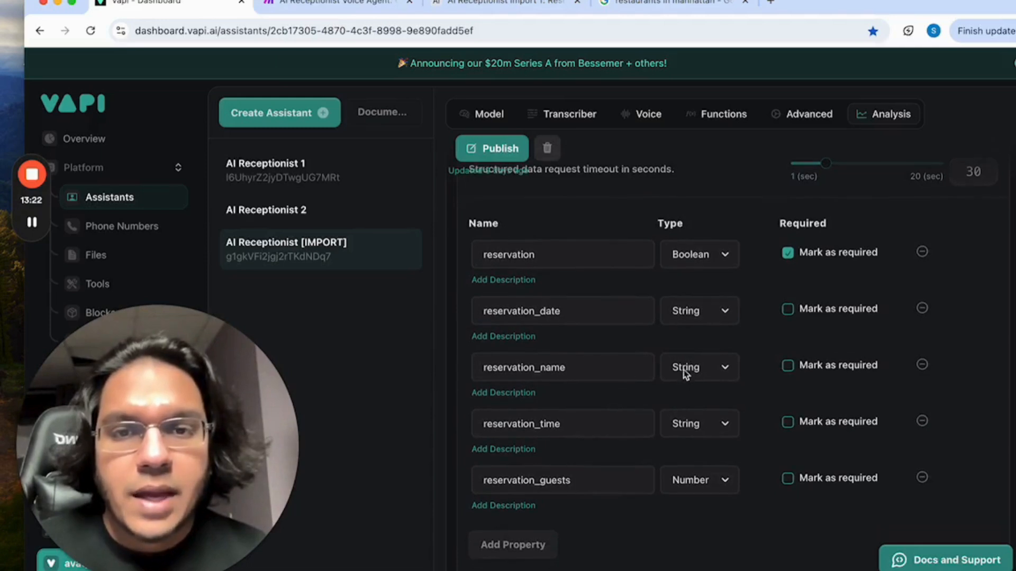
scroll(683, 370, "up", 1)
scroll(679, 365, "down", 1)
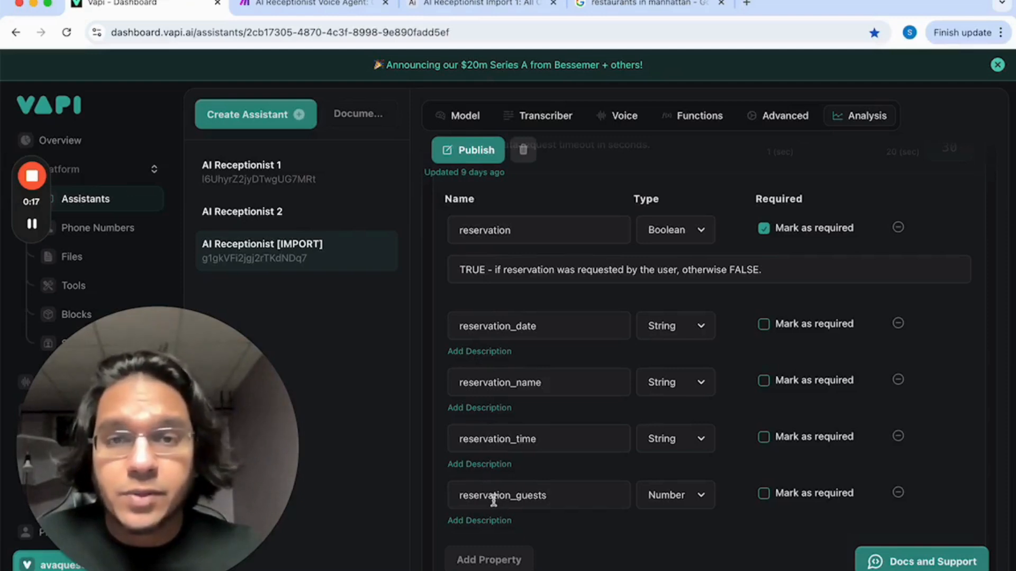
scroll(505, 461, "up", 1)
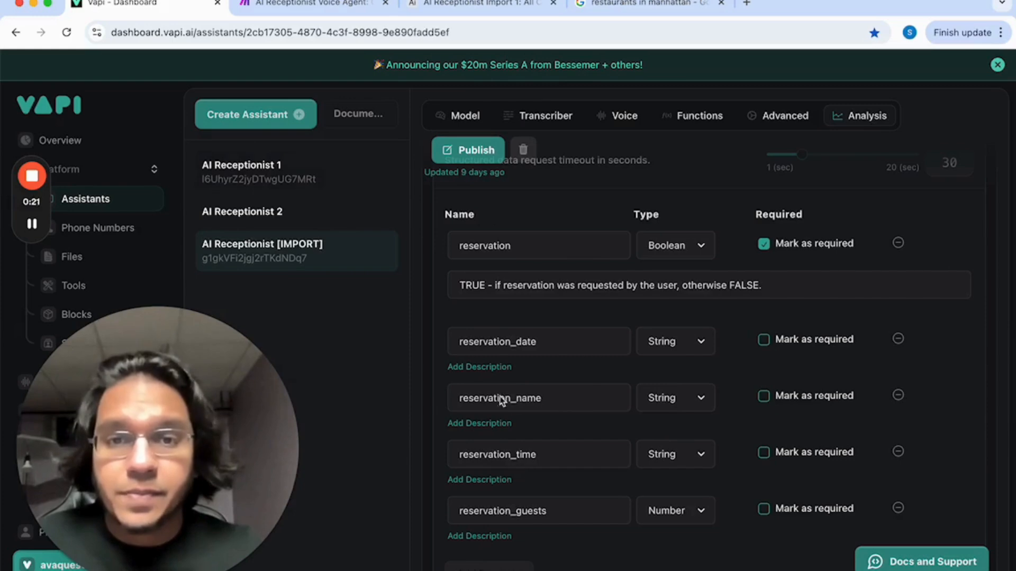
- Describe reservation_date as "Date of the reservation in the format "yyyy.mm.dd", for example: 2024.11.30" and reservation_name as "Name of the person requesting reservation."
left_click(485, 367)
type("Date of the reservation in the format \"yyyy.mm.dd\", for example: 2024.11.30")
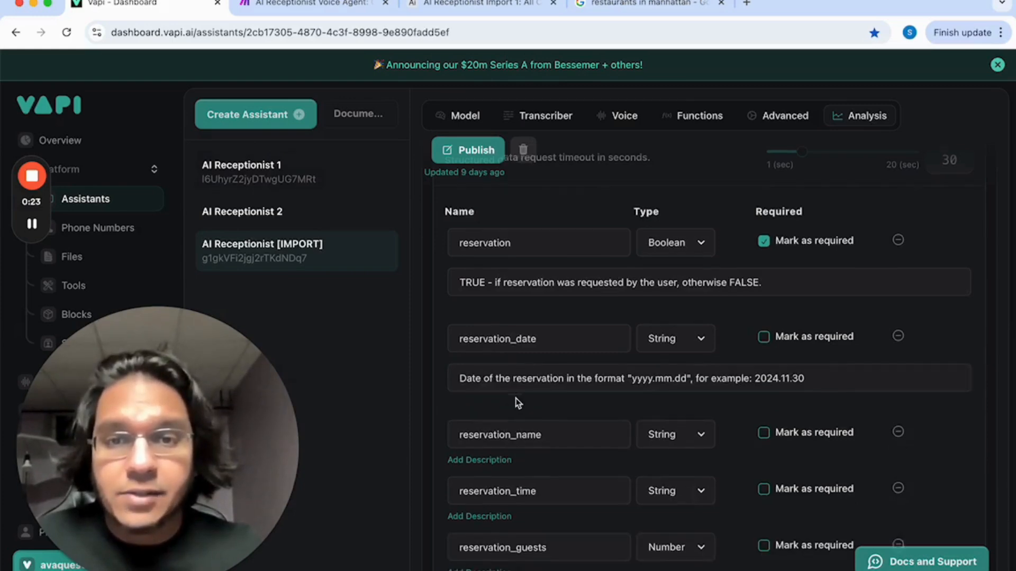
scroll(508, 413, "down", 1)
left_click(493, 435)
type("Name of the person requesting reservation.")
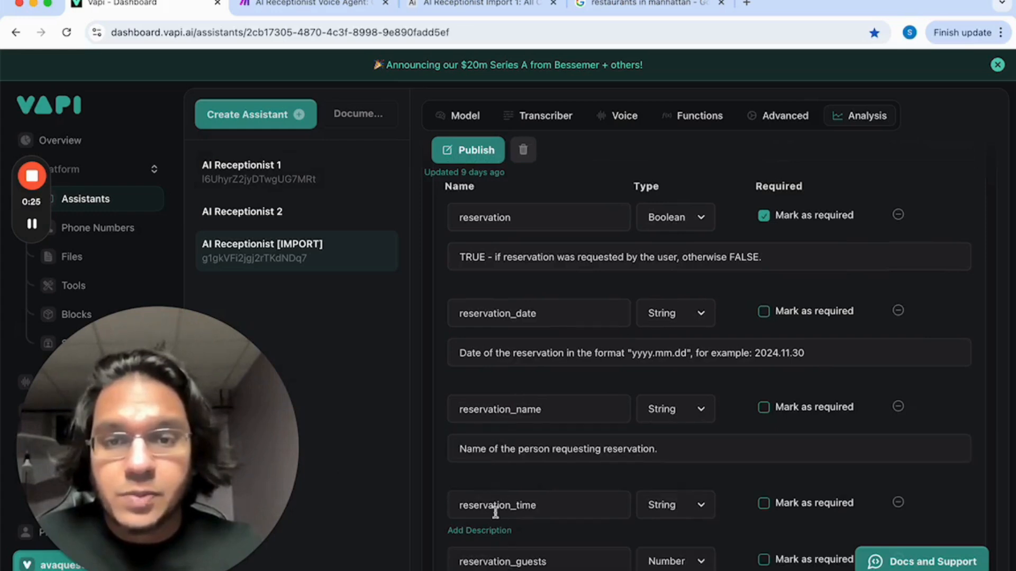
- Describe reservation_time as "Time of the reservation in the 24H format, for example: 20:00" and reservation_guests as "Number of guests in the reservation, for example: 4"
left_click(483, 524)
type("Time of the reservation in the 24H format, for example: 20:00")
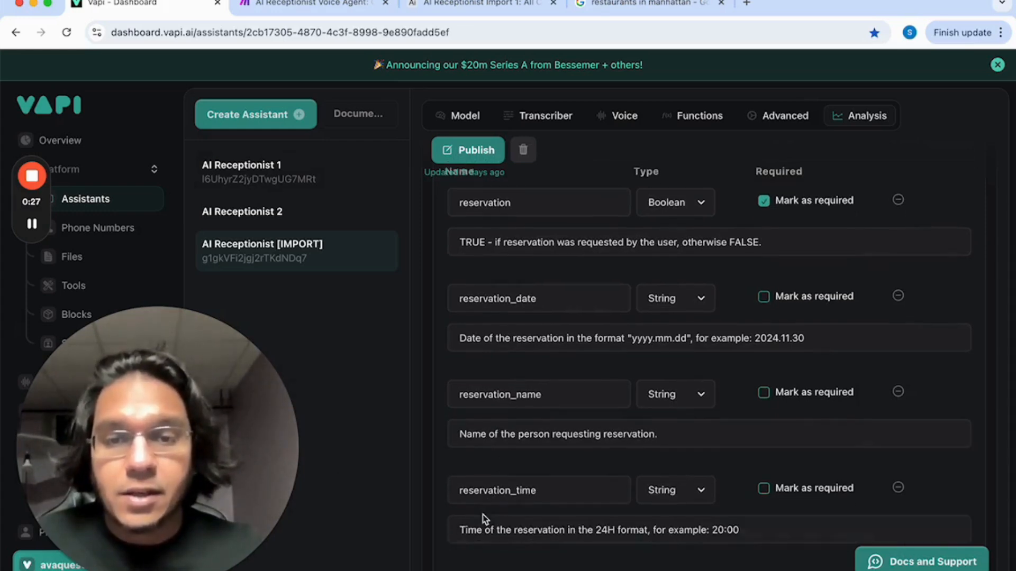
scroll(483, 516, "down", 2)
scroll(483, 514, "down", 1)
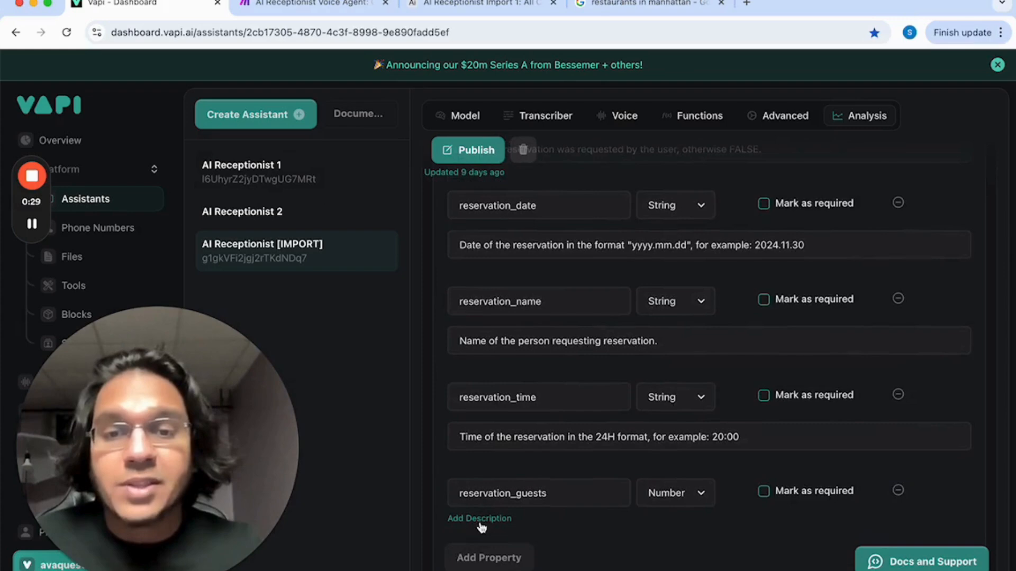
left_click(480, 520)
type("Number of guests in the reservation, for example: 4")
- Review the structured data property descriptions from reservation through reservation_guests, and return to the summary section of the analysis settings
scroll(553, 426, "up", 3)
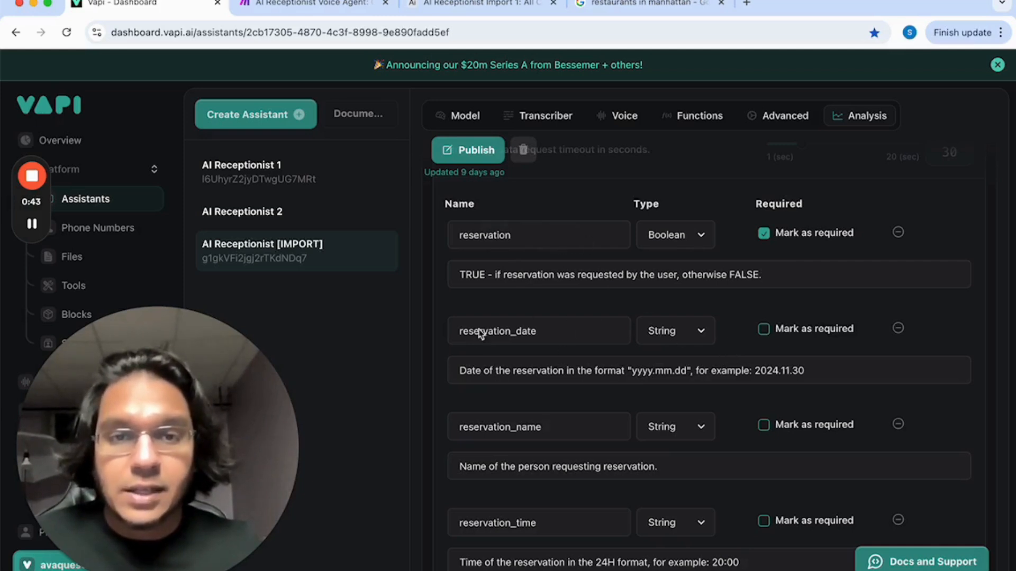
scroll(556, 315, "down", 2)
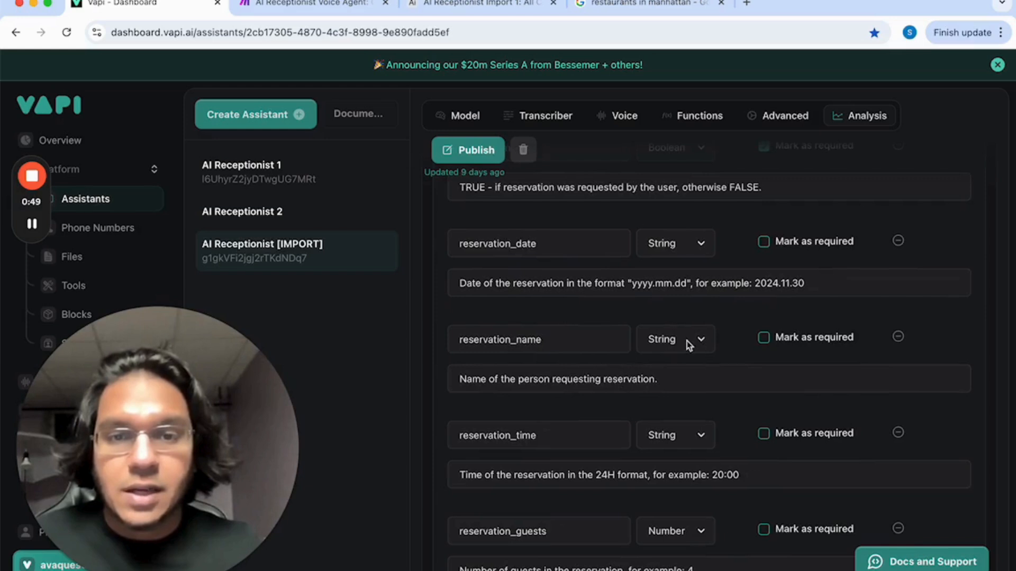
scroll(688, 344, "down", 1)
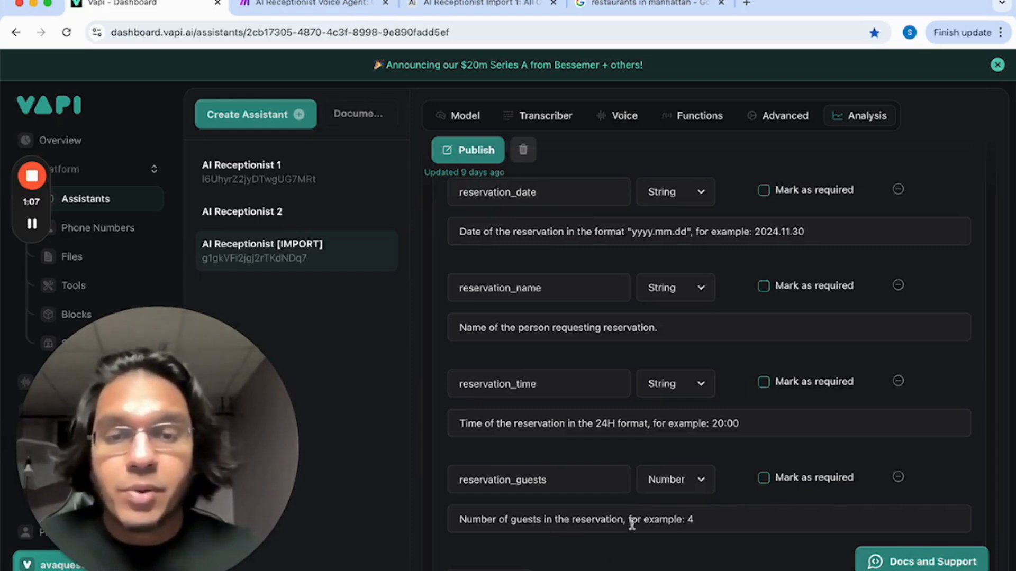
scroll(547, 313, "up", 3)
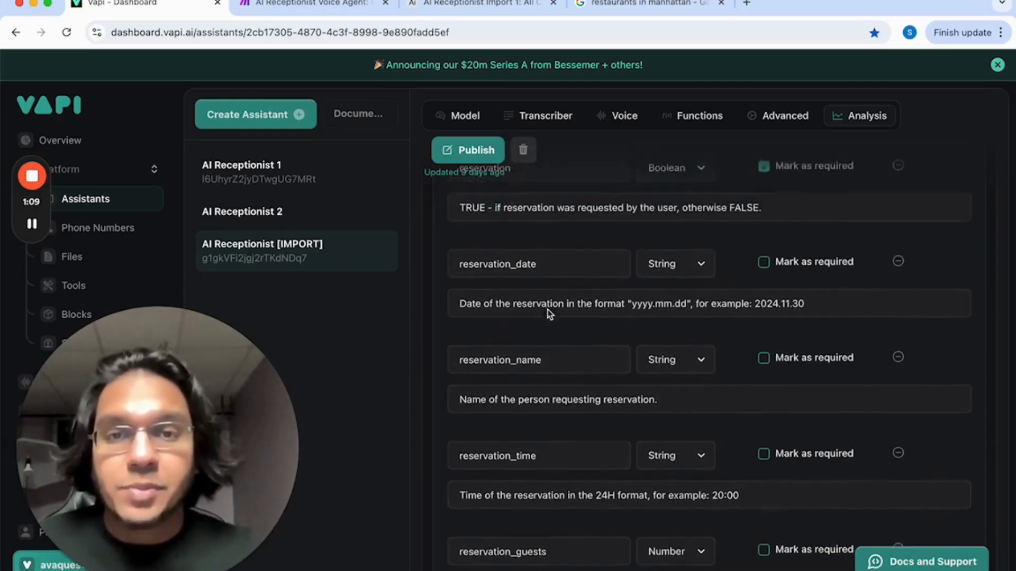
scroll(547, 310, "up", 1)
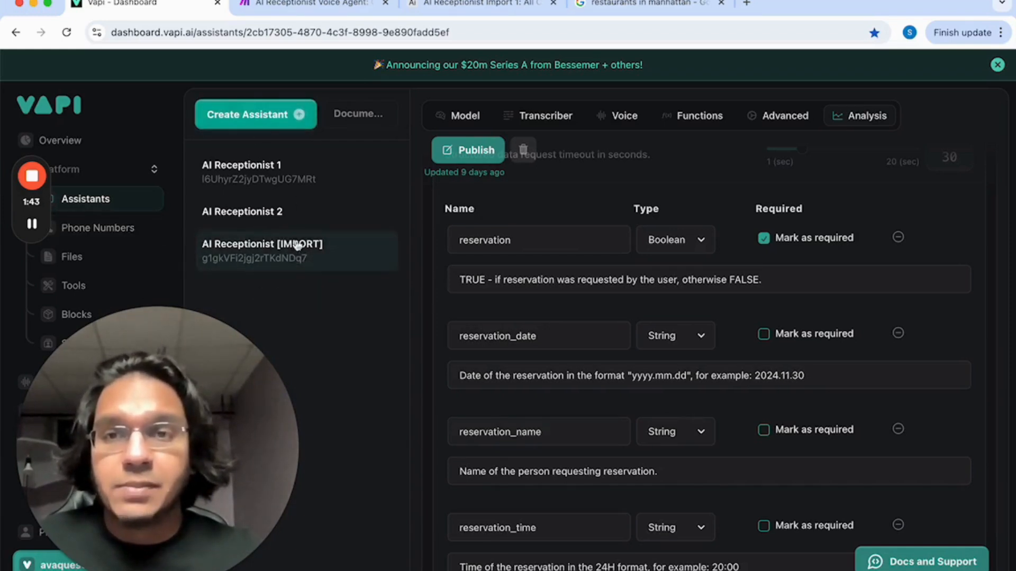
scroll(510, 265, "up", 1)
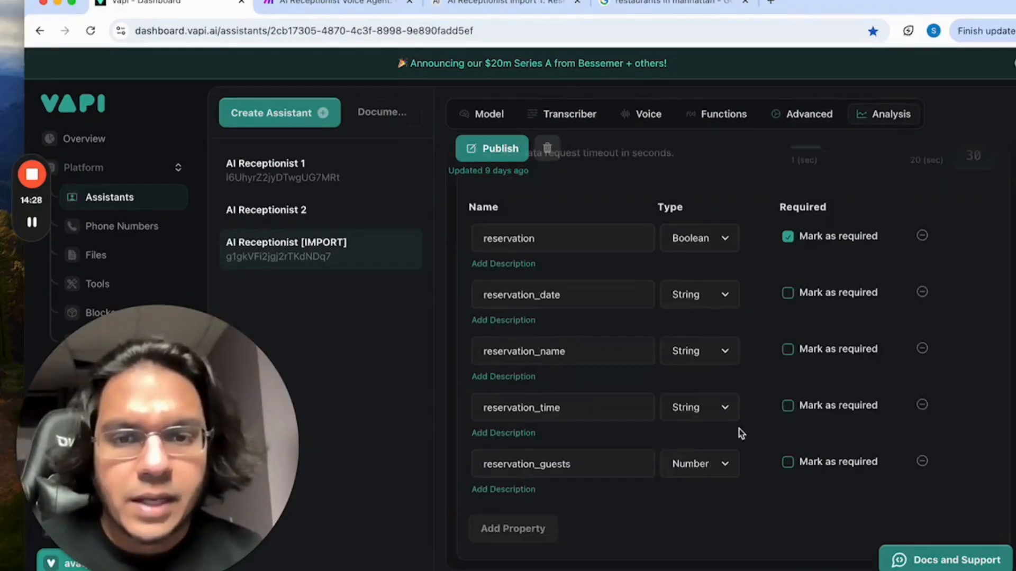
scroll(737, 429, "up", 10)
scroll(737, 428, "up", 6)
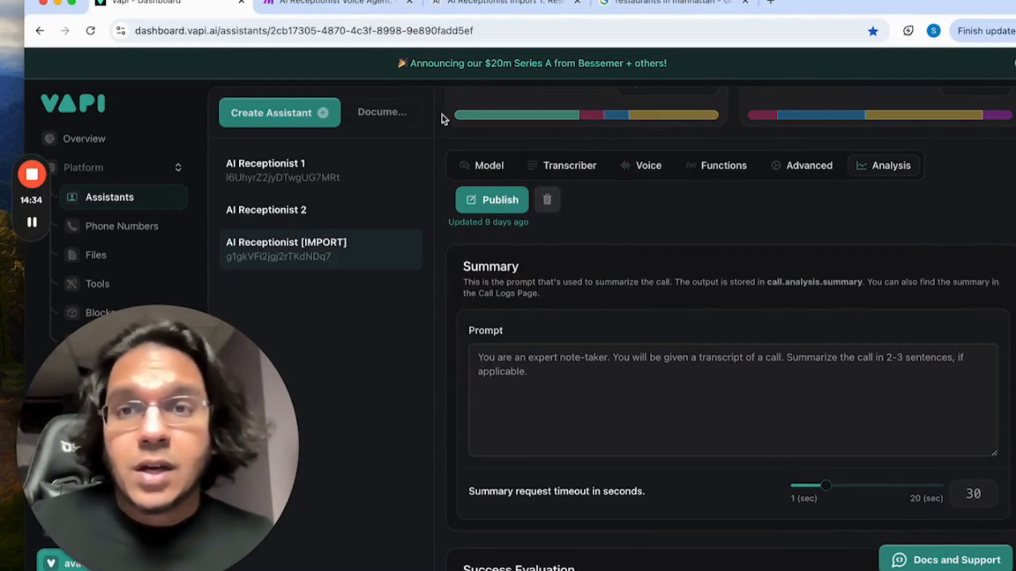
- Switch to the Make call report scenario, fit the whole flow in view and open the webhook module's settings to see its address
left_click(333, 10)
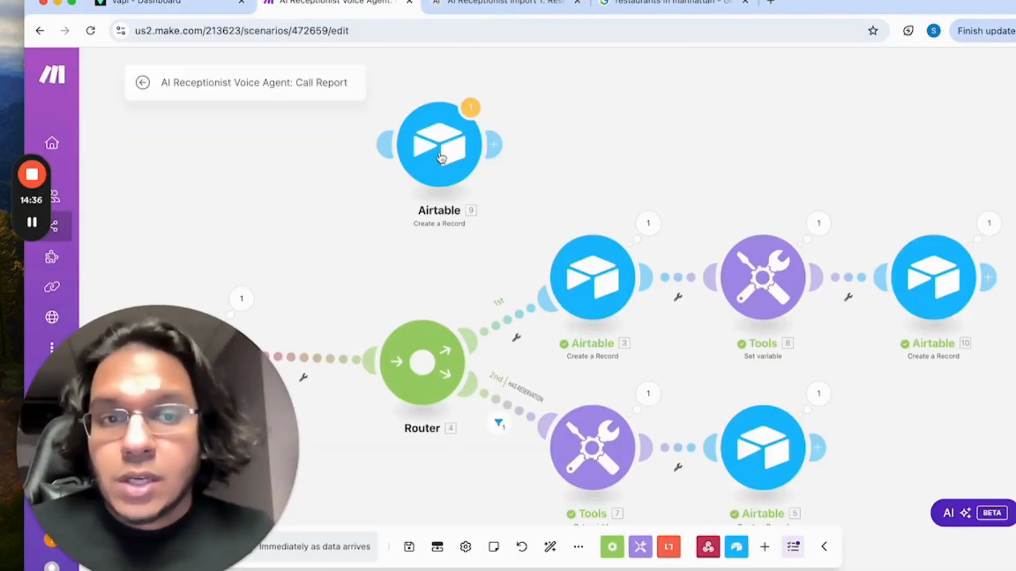
scroll(400, 245, "down", 5)
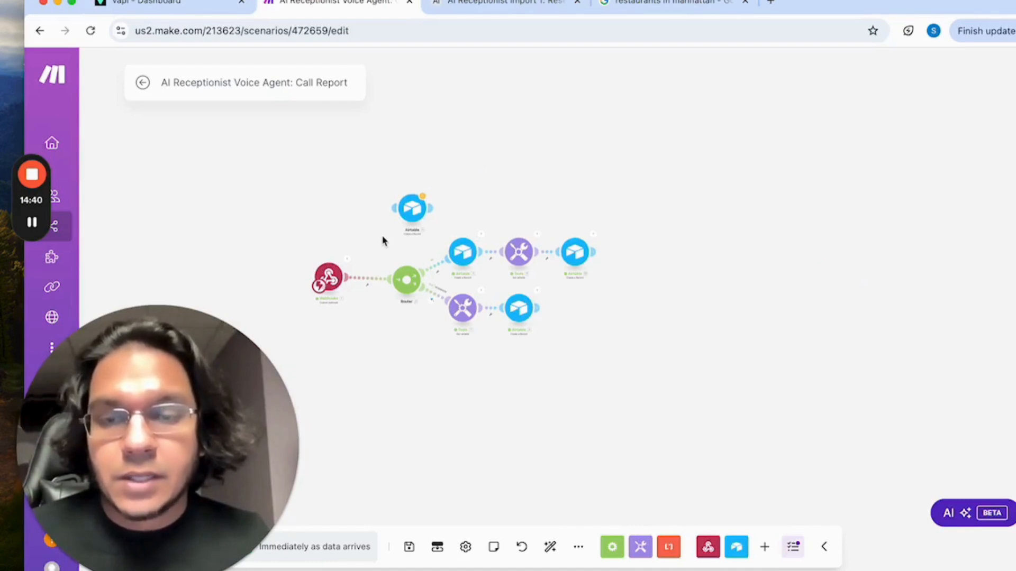
scroll(384, 259, "up", 4)
scroll(384, 259, "down", 2)
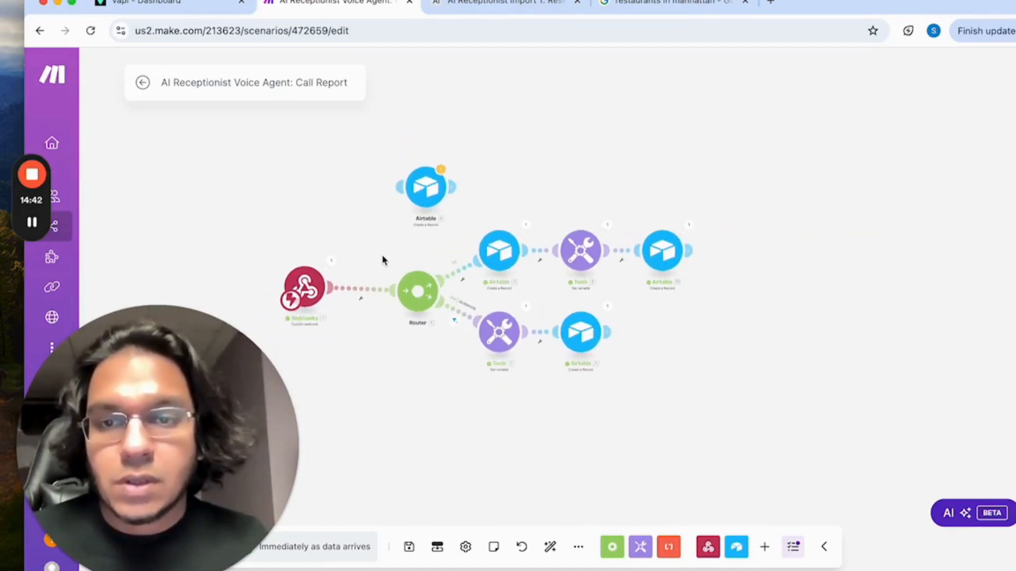
left_click_drag(382, 258, 397, 251)
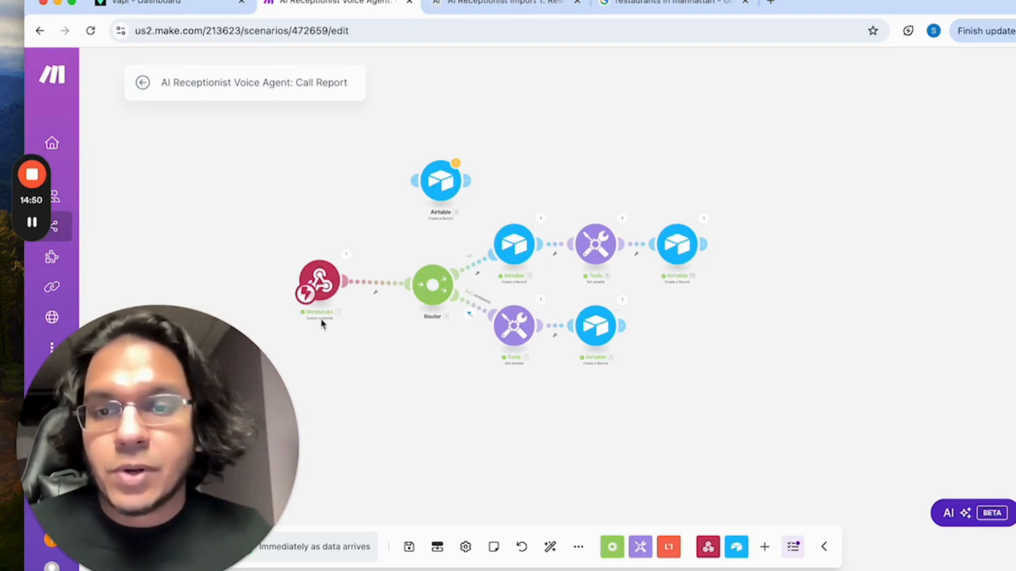
left_click(329, 285)
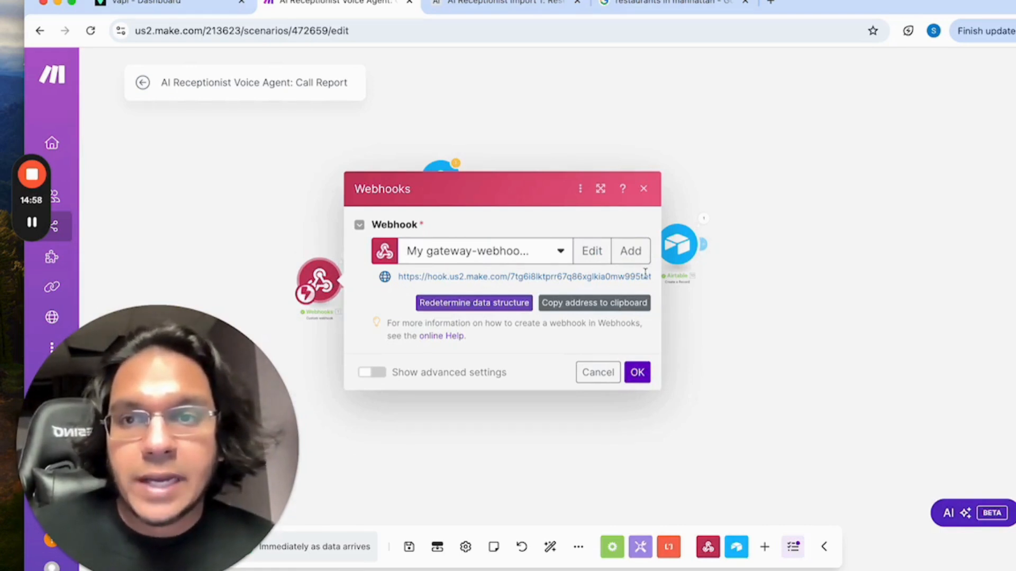
- Return to the Vapi assistant and check the Server URL in the messaging section of its advanced settings
left_click(200, 5)
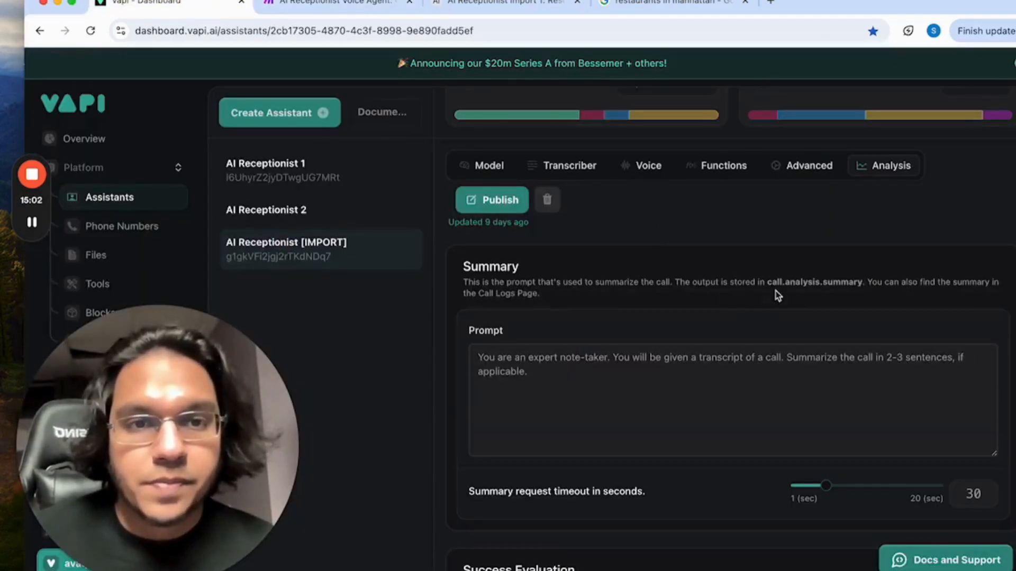
left_click(818, 168)
scroll(792, 279, "down", 5)
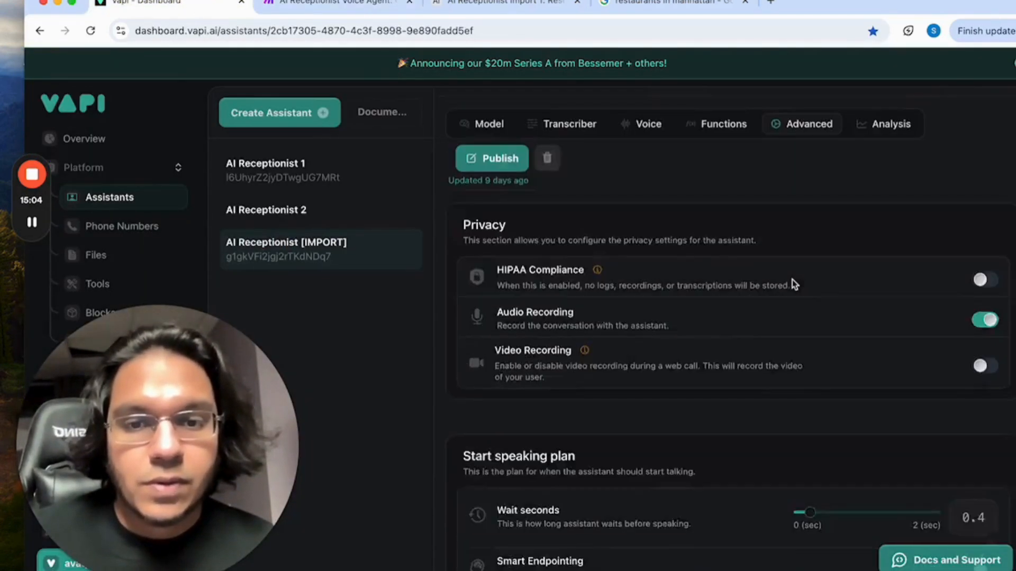
scroll(741, 269, "down", 10)
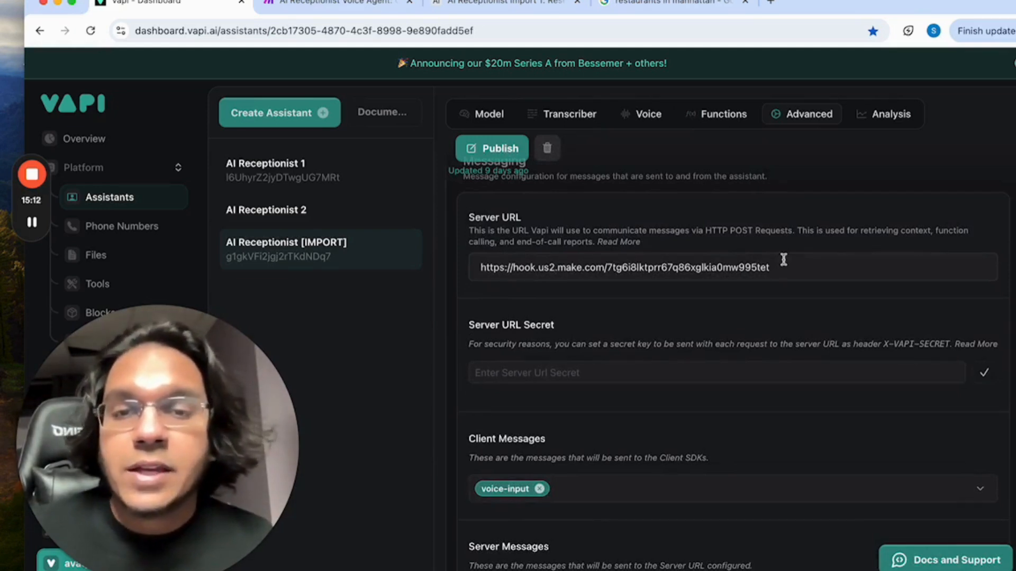
- Return to the Make call report scenario and view the webhook module's available actions, including running only that module
left_click(359, 3)
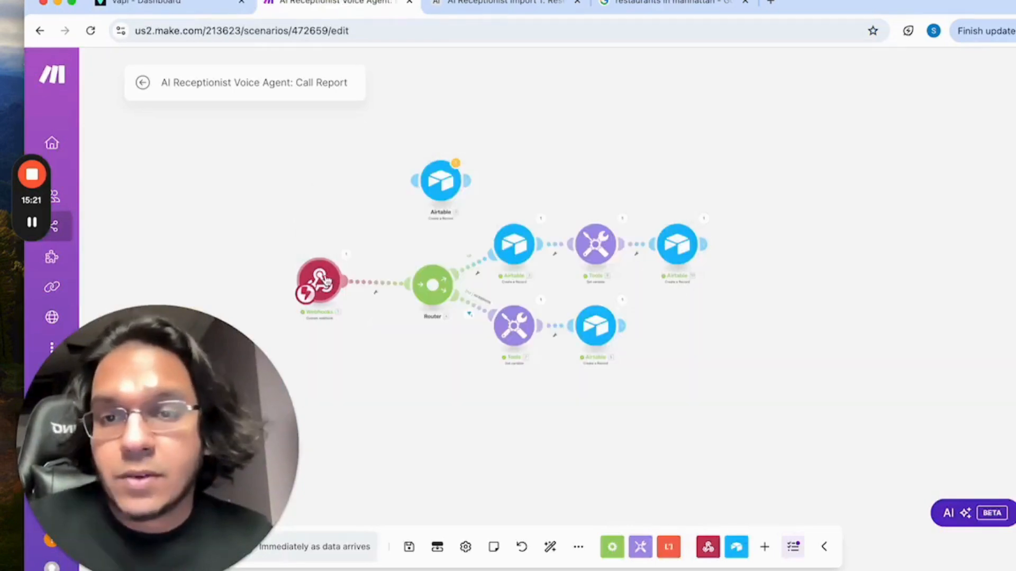
right_click(327, 281)
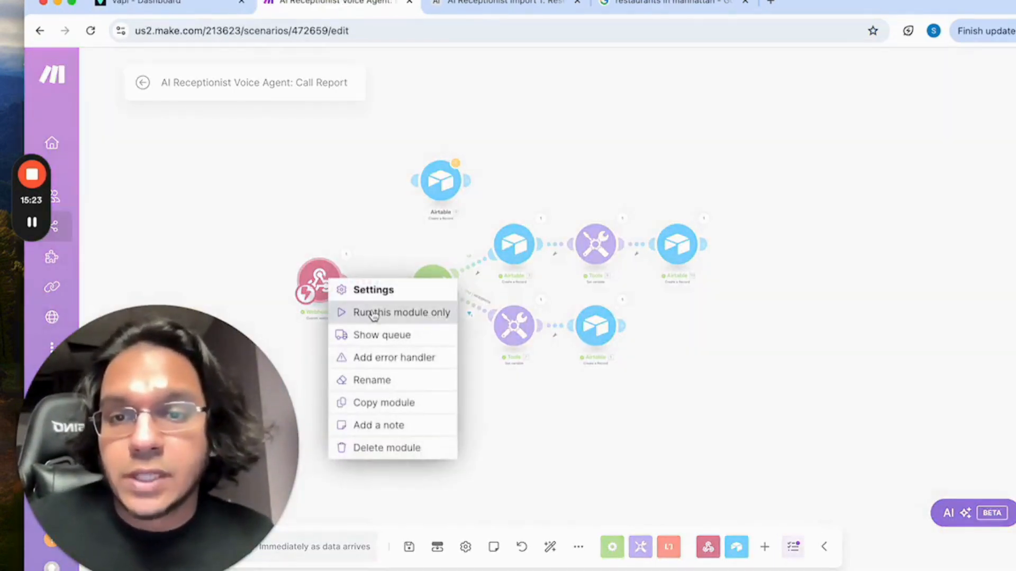
left_click(269, 305)
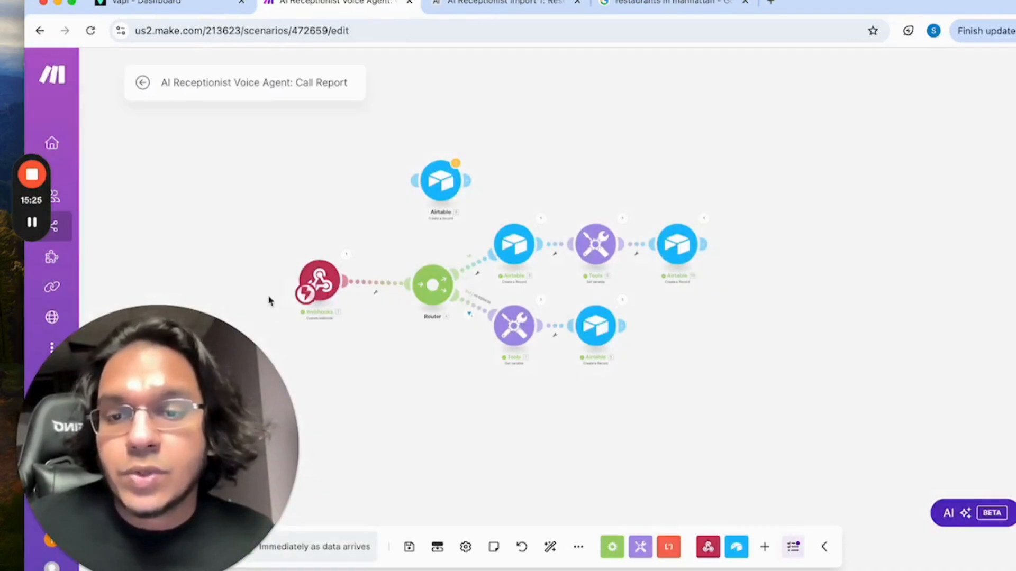
left_click_drag(268, 297, 280, 286)
left_click_drag(229, 354, 959, 424)
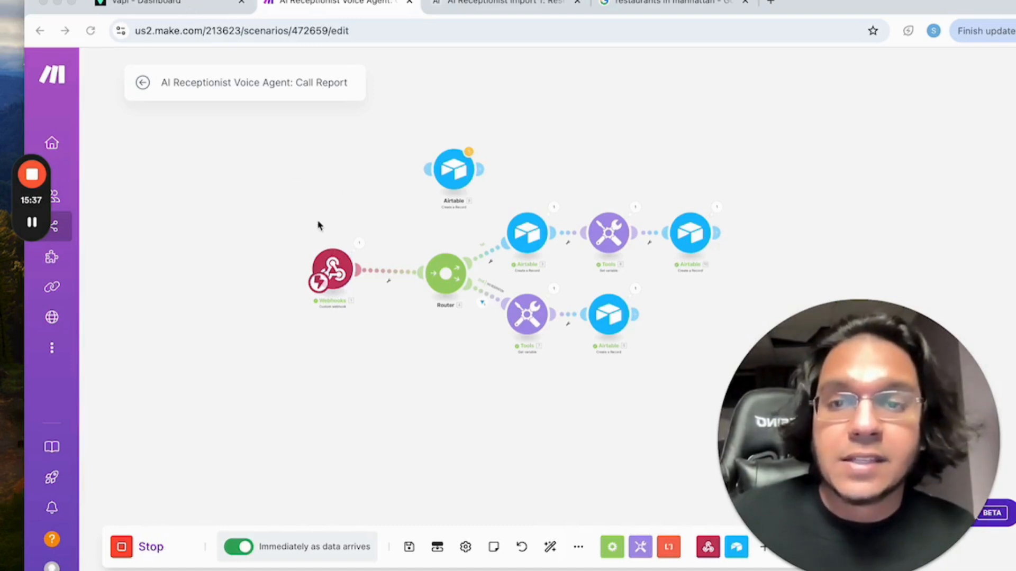
- Inspect the message collection in the output of the webhook's Operation 1, and close the run details
left_click(360, 245)
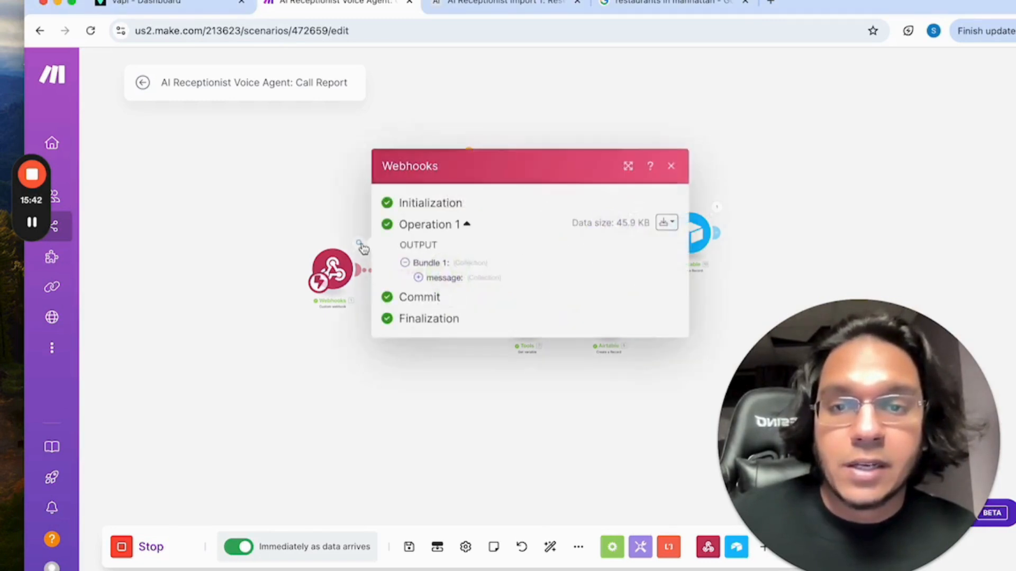
left_click(439, 278)
left_click(316, 403)
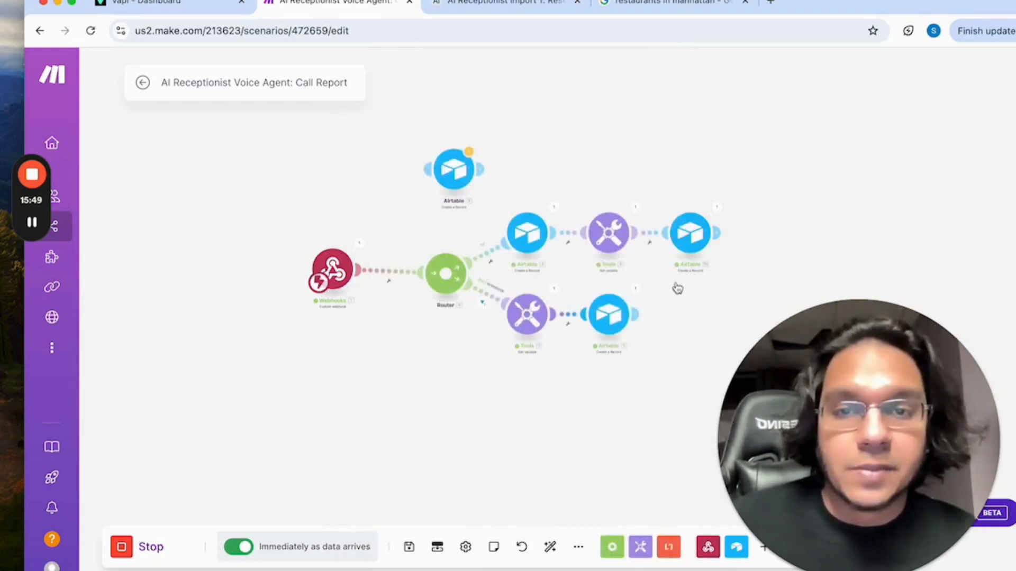
- Open the Airtable record module on the router's first route and examine how webhook data maps to the All Calls fields
left_click(534, 235)
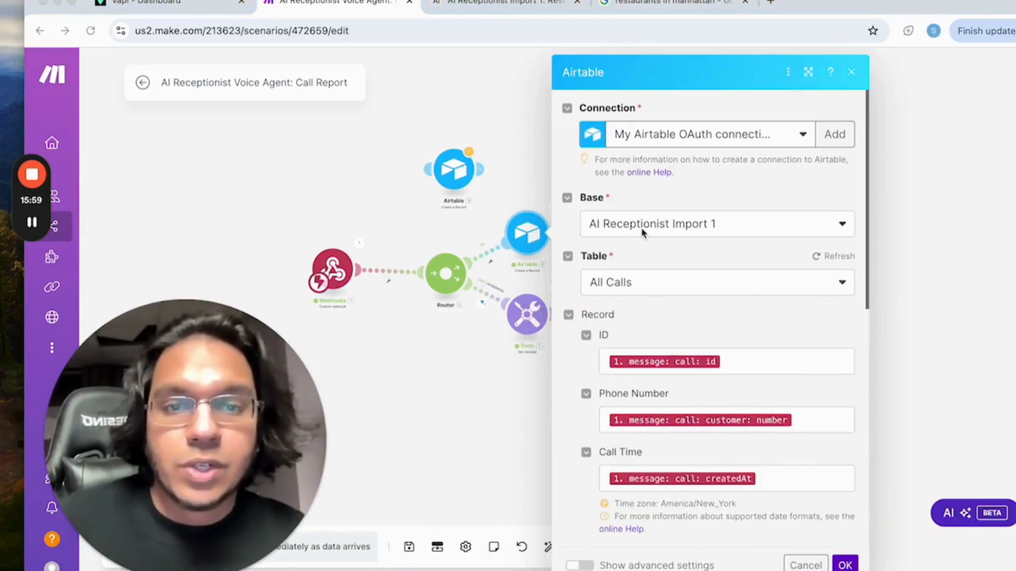
scroll(643, 233, "down", 3)
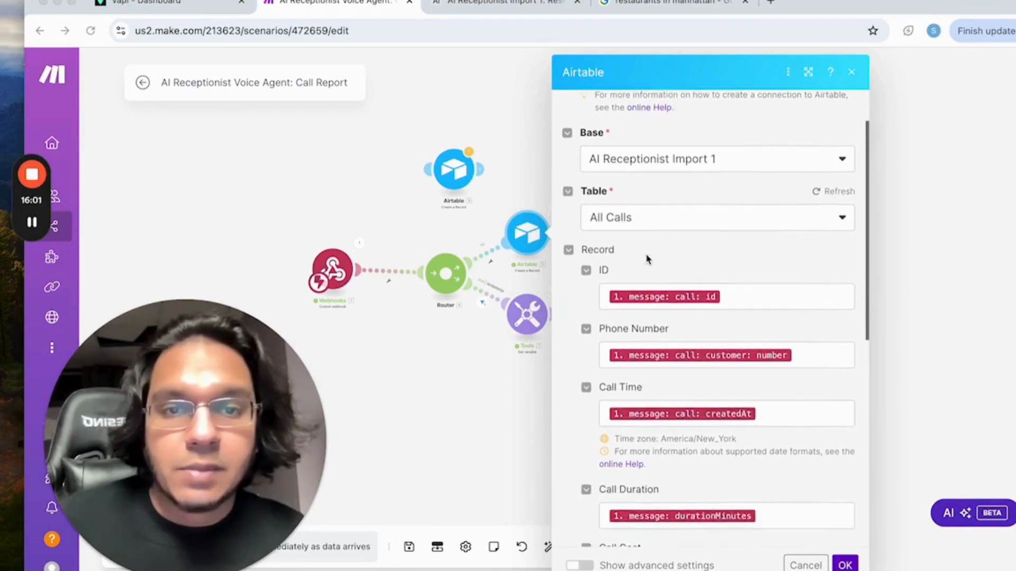
scroll(646, 259, "down", 4)
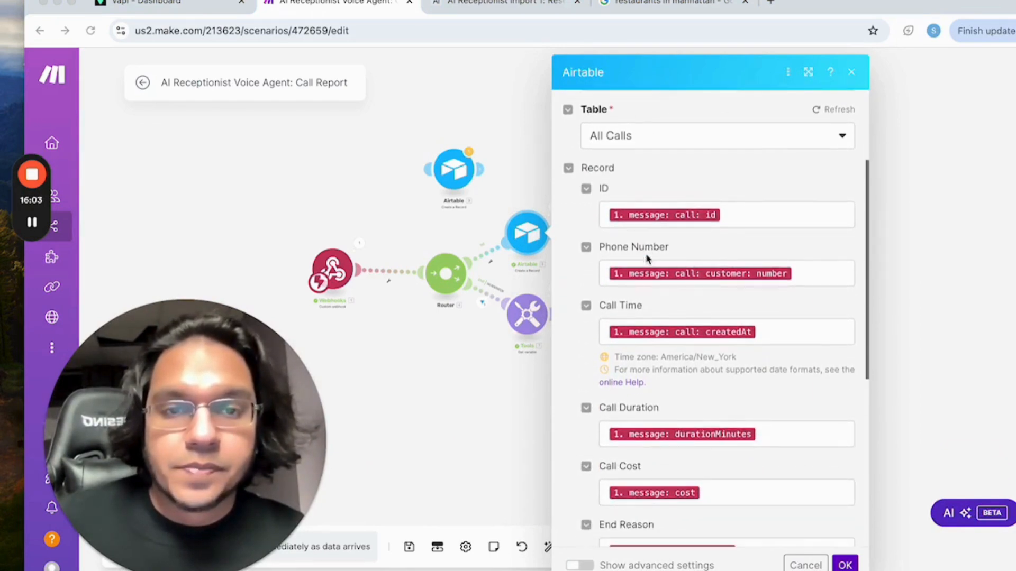
scroll(647, 258, "down", 1)
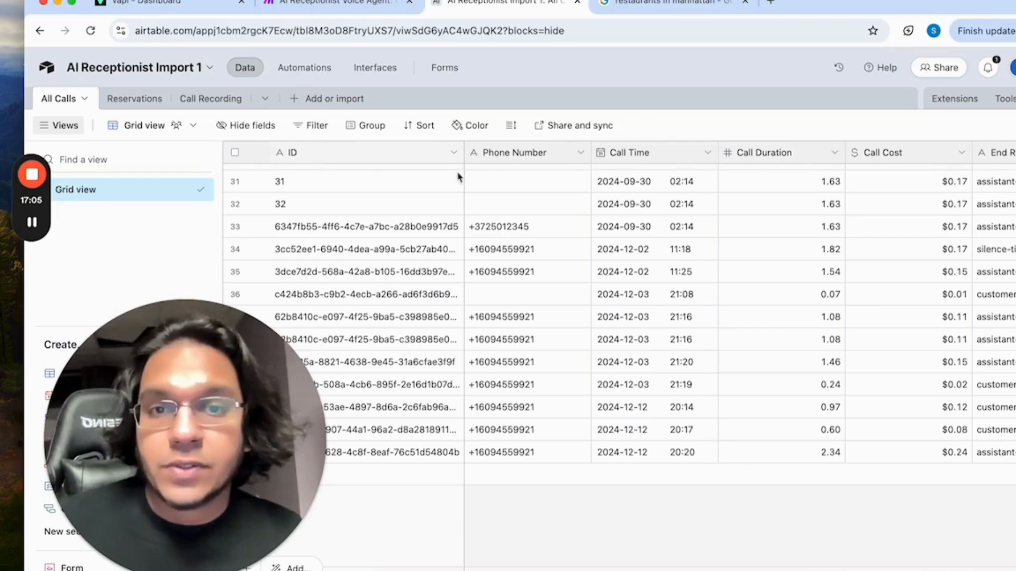
- Review the All Calls columns in Airtable and check the ID field's configuration, saving it as single line text
scroll(542, 163, "right", 10)
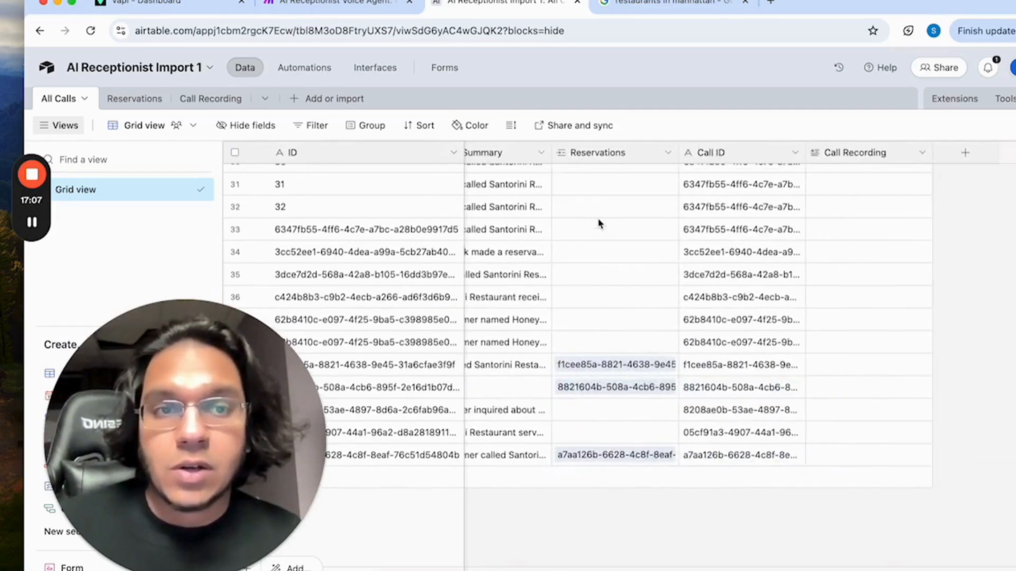
scroll(599, 221, "left", 10)
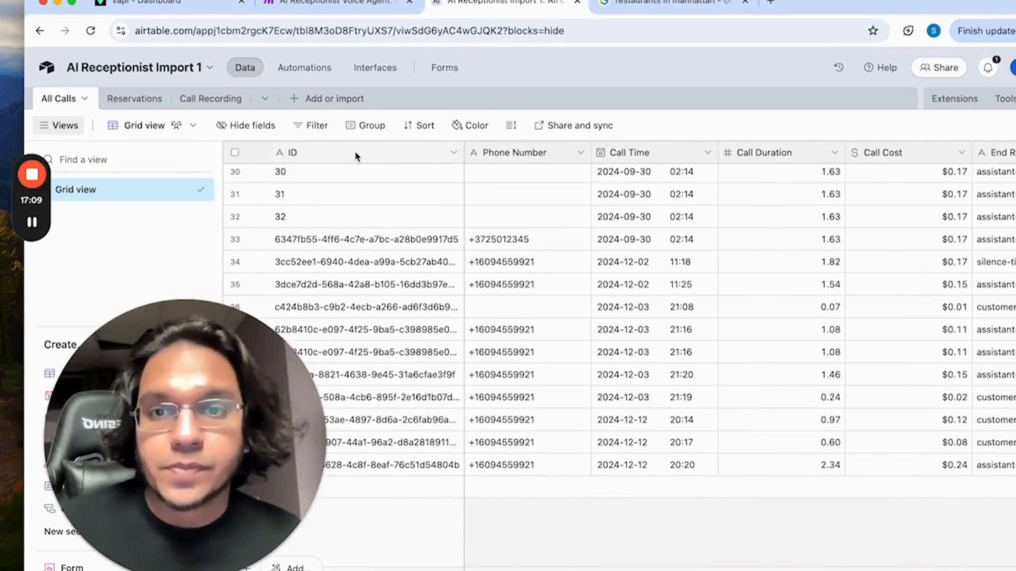
left_click(357, 156)
left_click(453, 154)
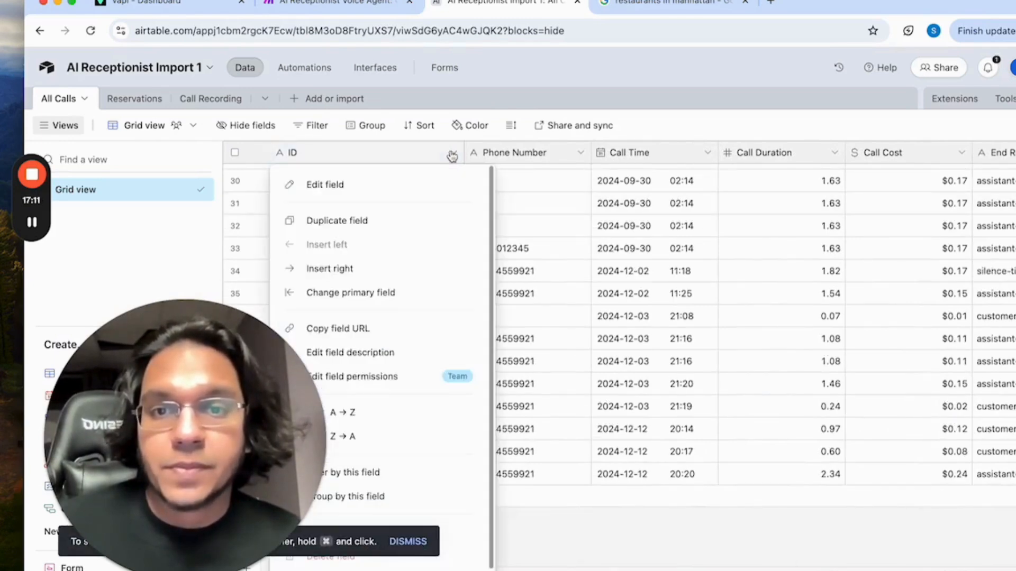
left_click(418, 190)
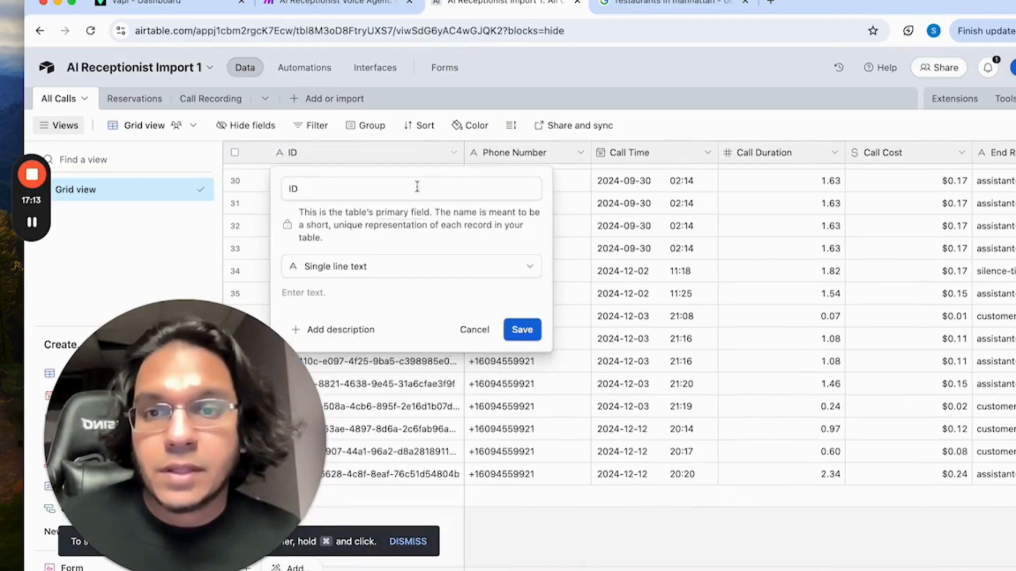
left_click(522, 330)
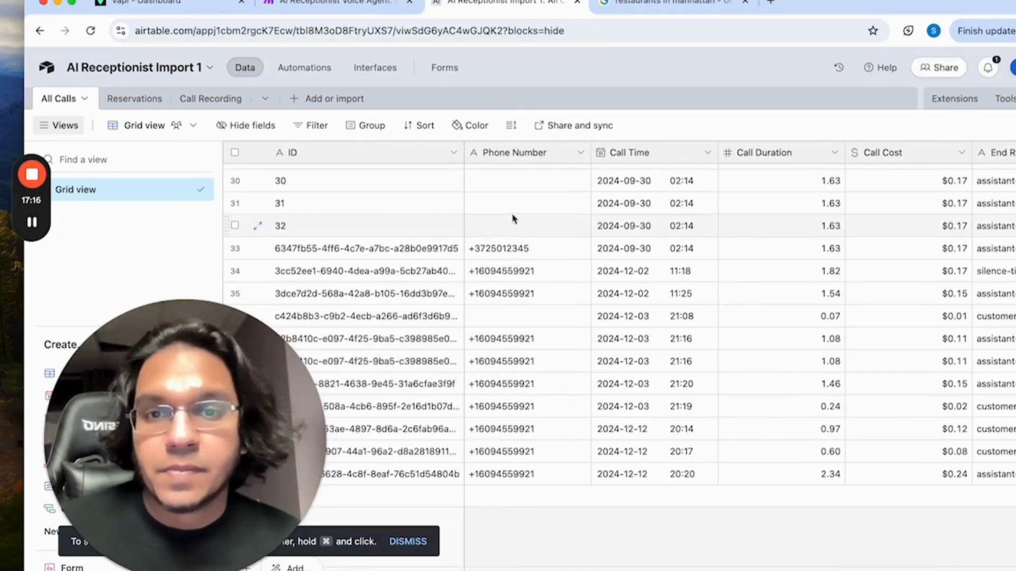
- Check the Phone Number field's configuration in the All Calls table, saving it as single line text
left_click(582, 154)
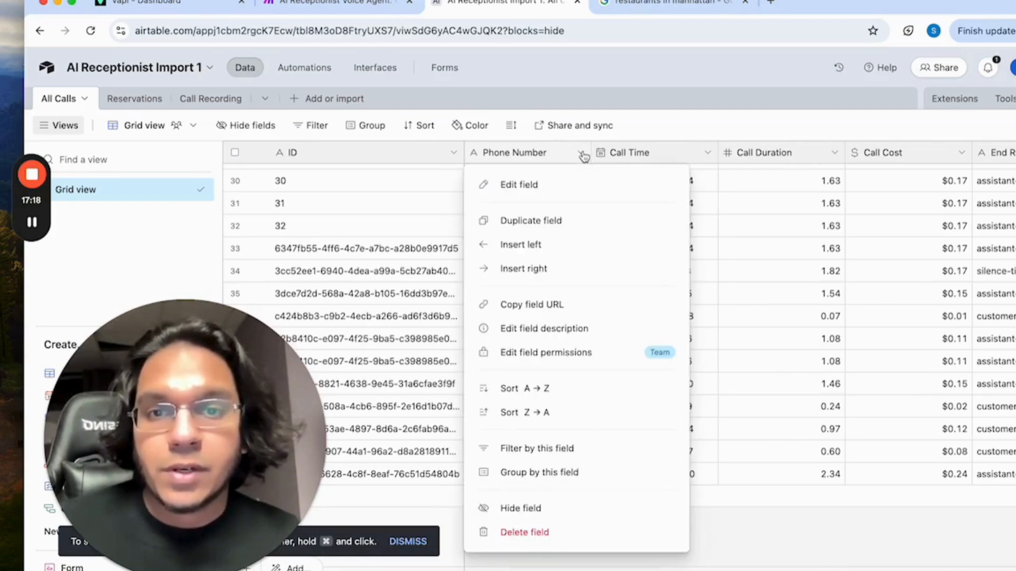
left_click(574, 191)
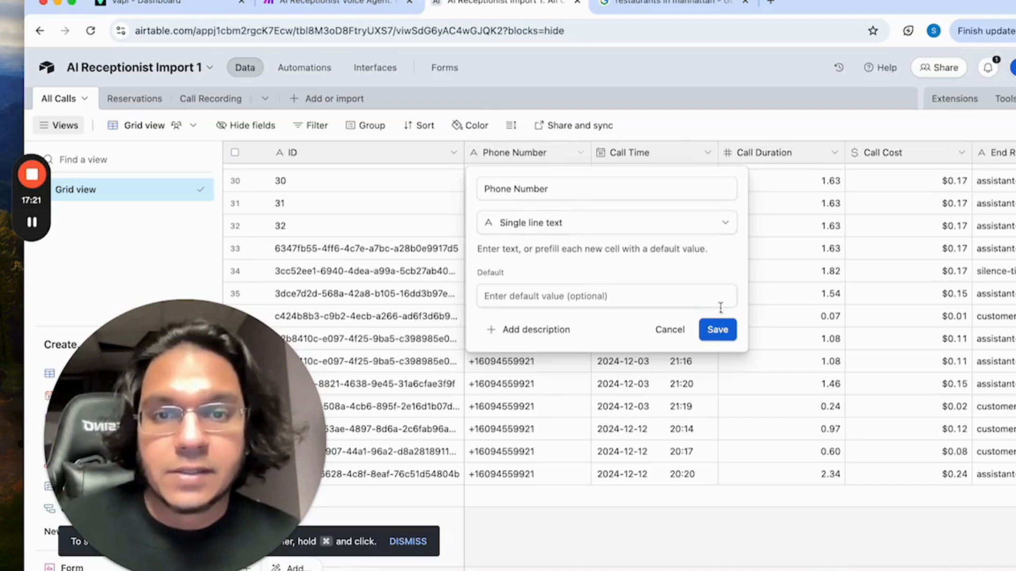
left_click(724, 332)
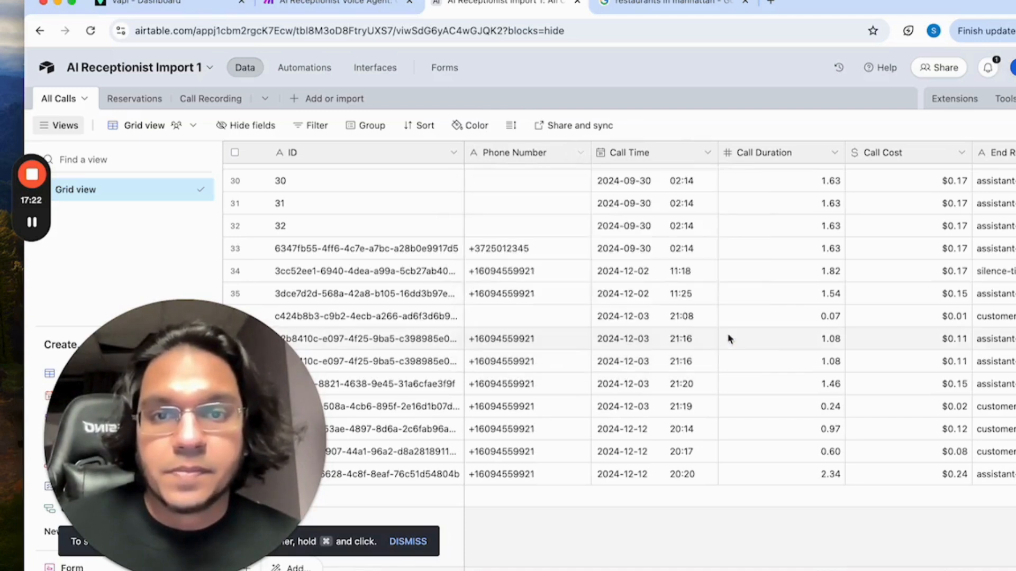
- Review the Call Time field's configuration in the All Calls table, including its date format and time settings
left_click(709, 154)
left_click(624, 185)
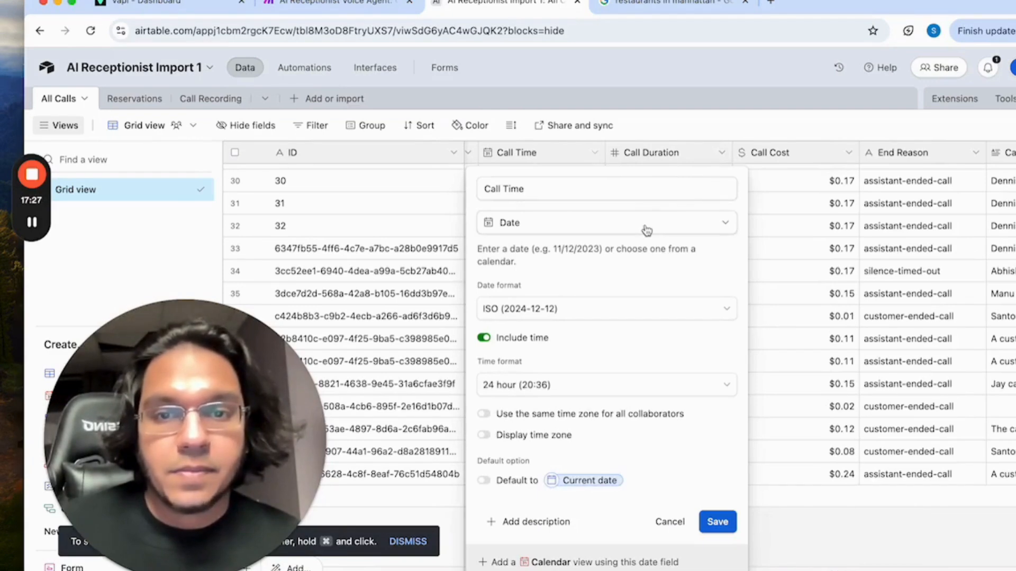
scroll(679, 335, "down", 1)
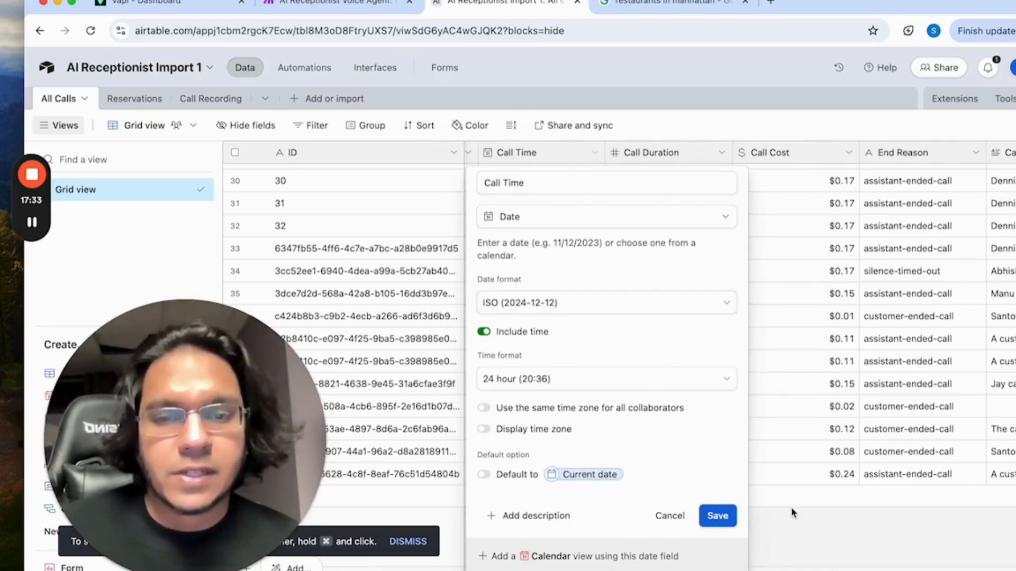
key("Return")
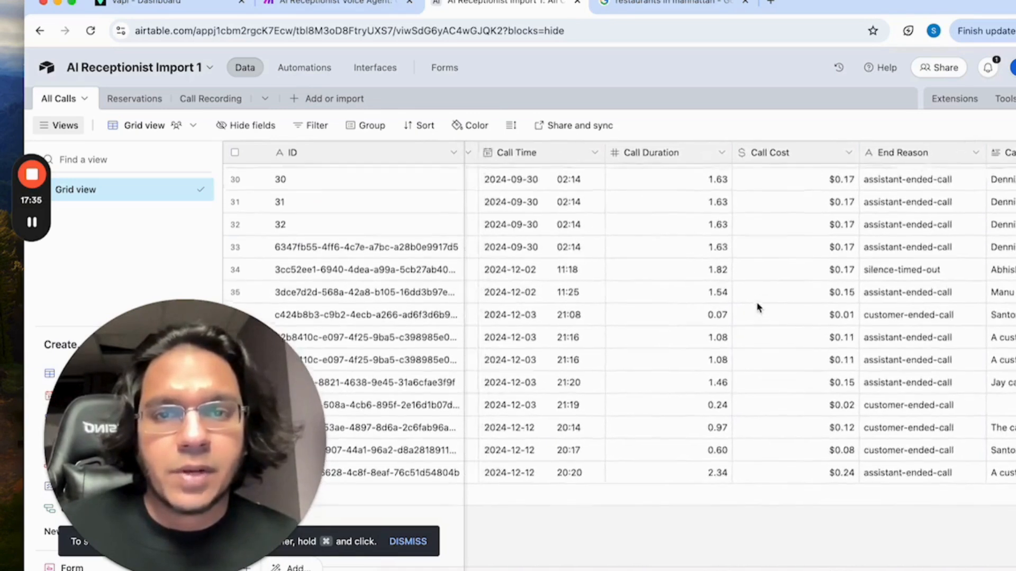
left_click(707, 154)
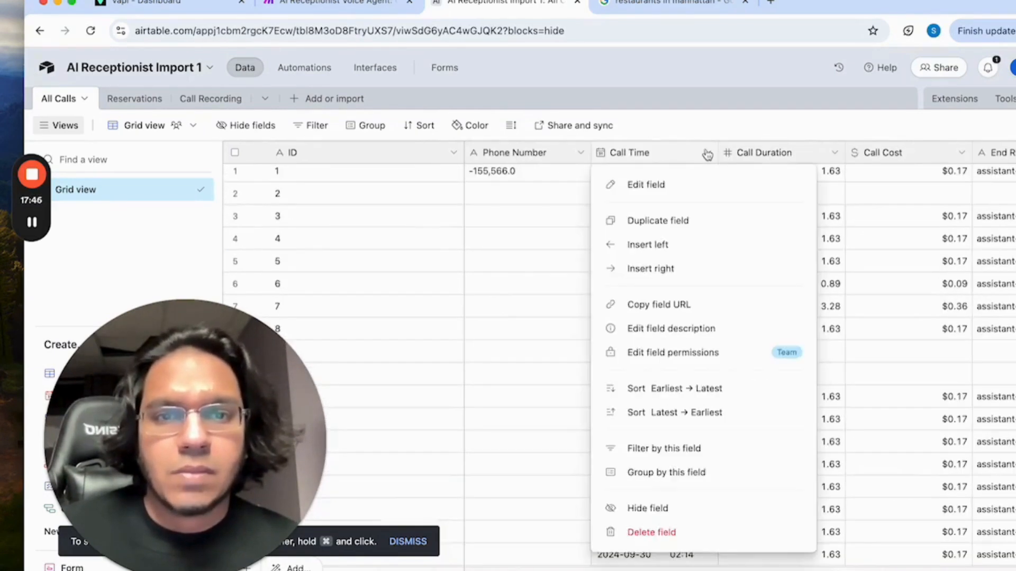
left_click(685, 184)
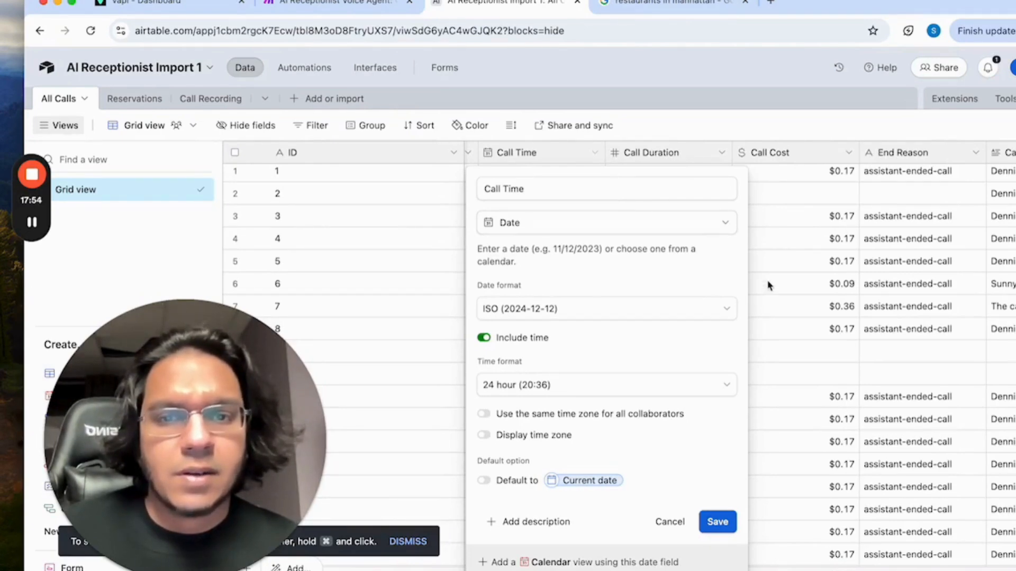
left_click(730, 132)
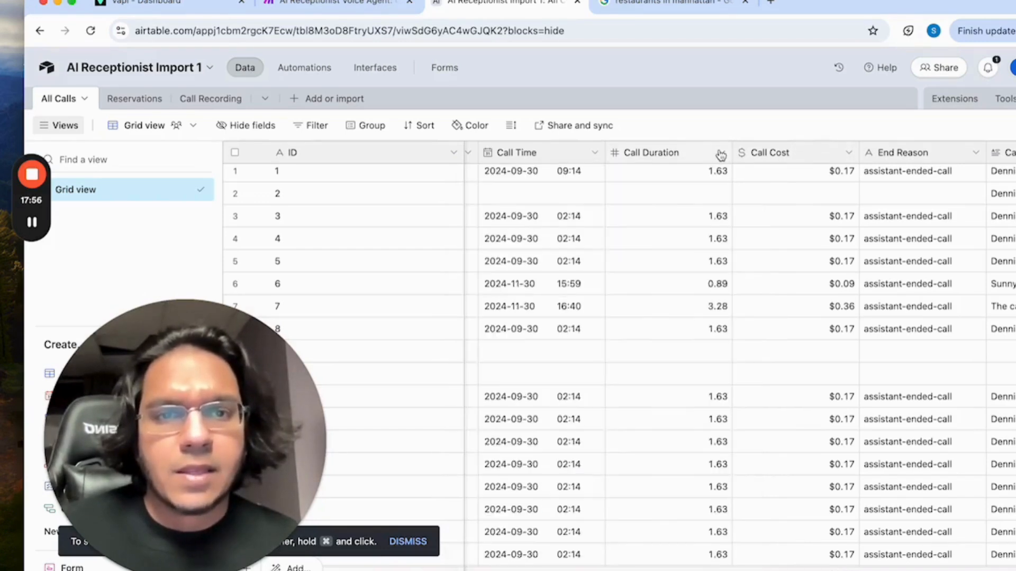
- Examine the type and formatting settings of the Call Duration and Call Cost fields in the All Calls table
left_click(721, 154)
left_click(721, 154)
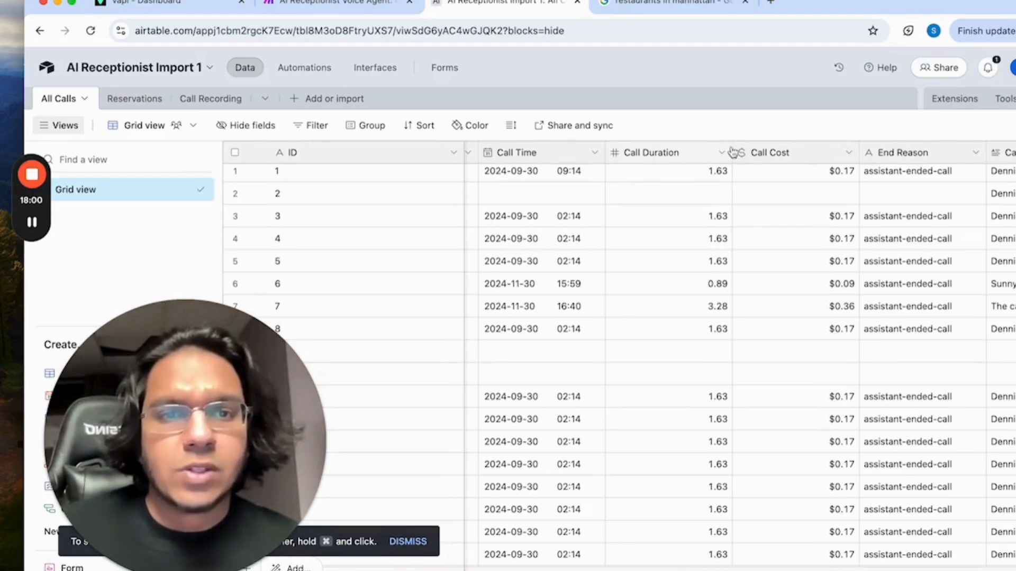
left_click(723, 152)
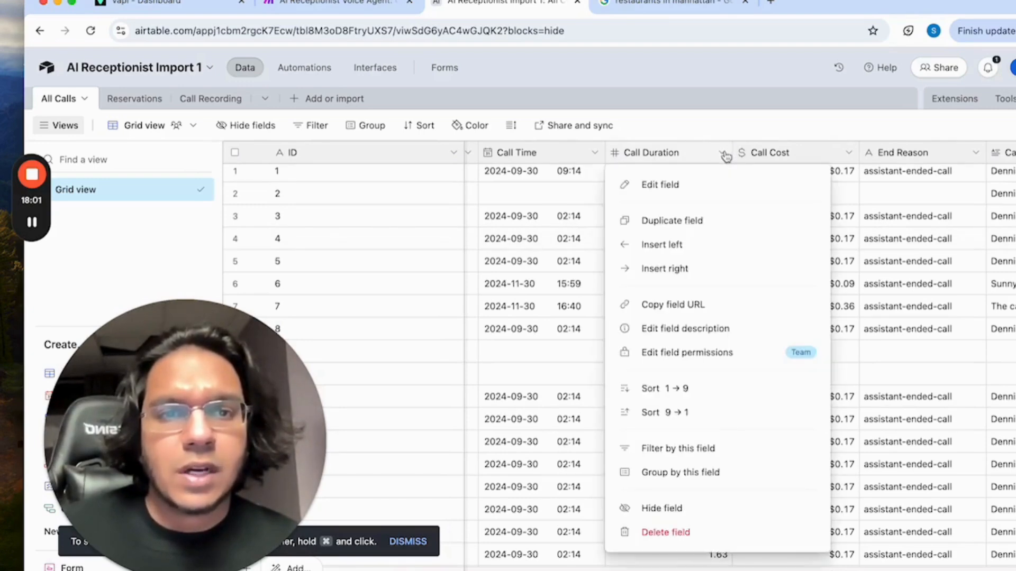
left_click(702, 190)
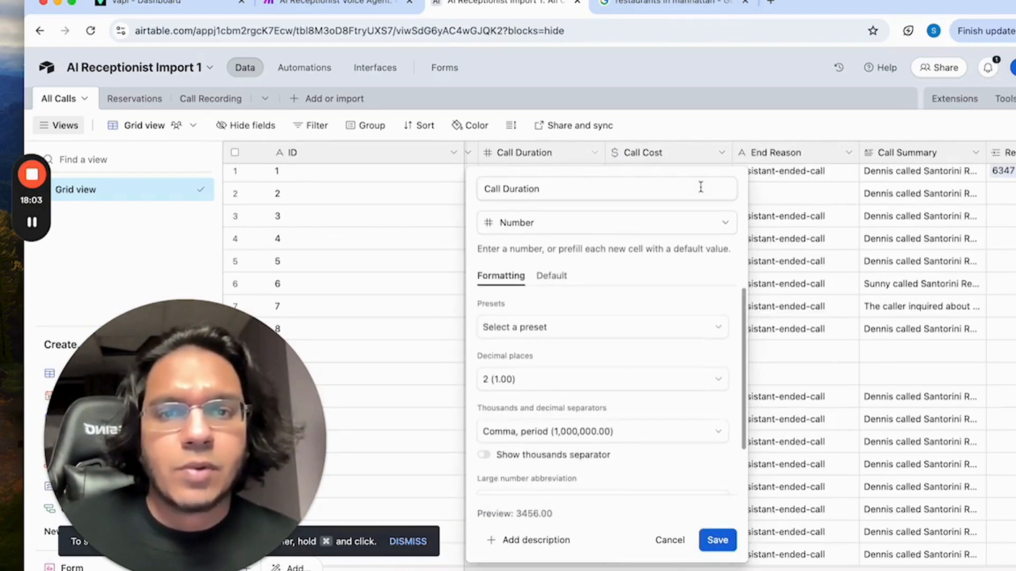
left_click(740, 125)
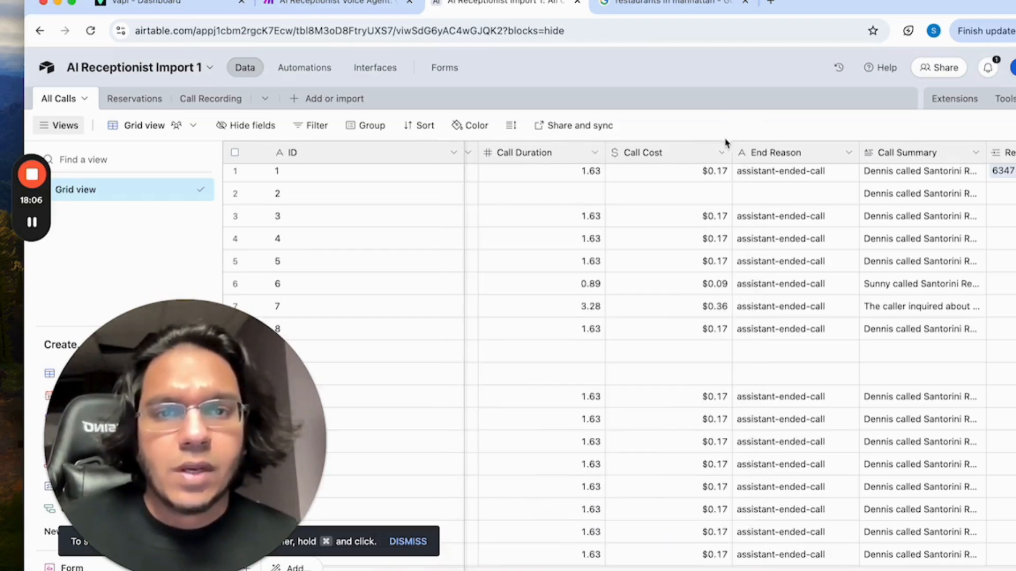
left_click(722, 153)
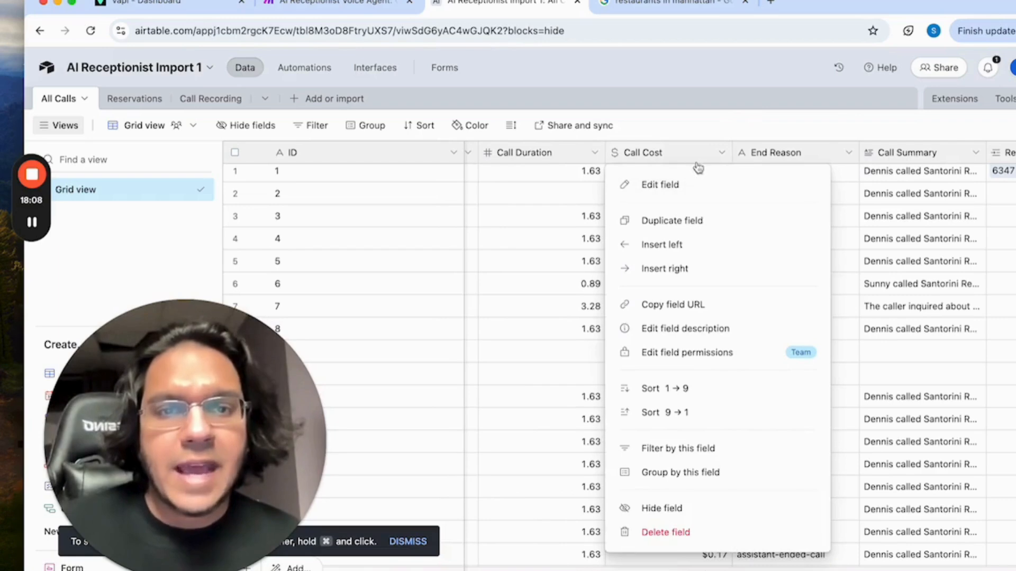
left_click(701, 184)
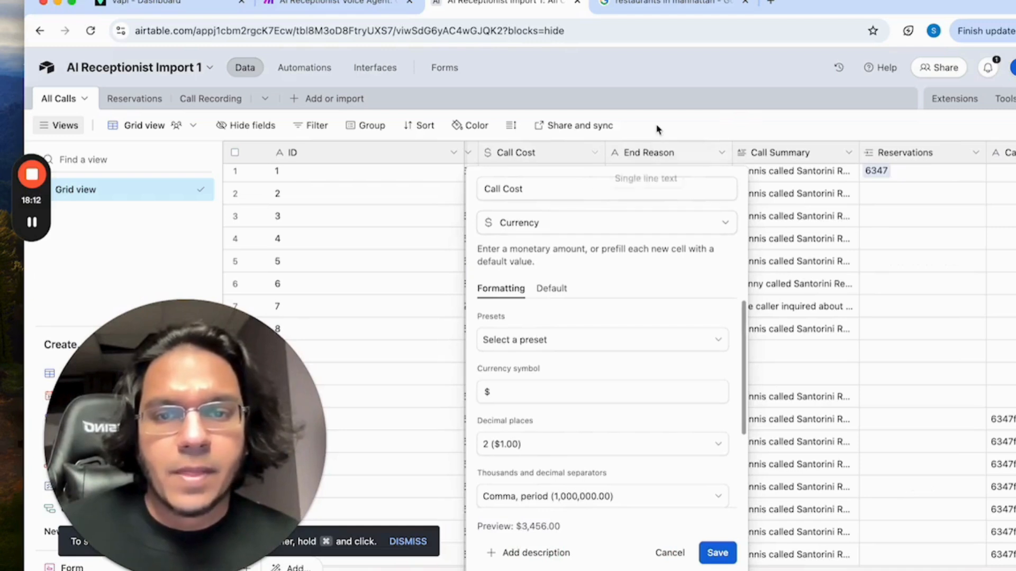
left_click(712, 119)
- Check the End Reason and Call Summary field configurations, saving them as single line text and long text respectively
left_click(720, 154)
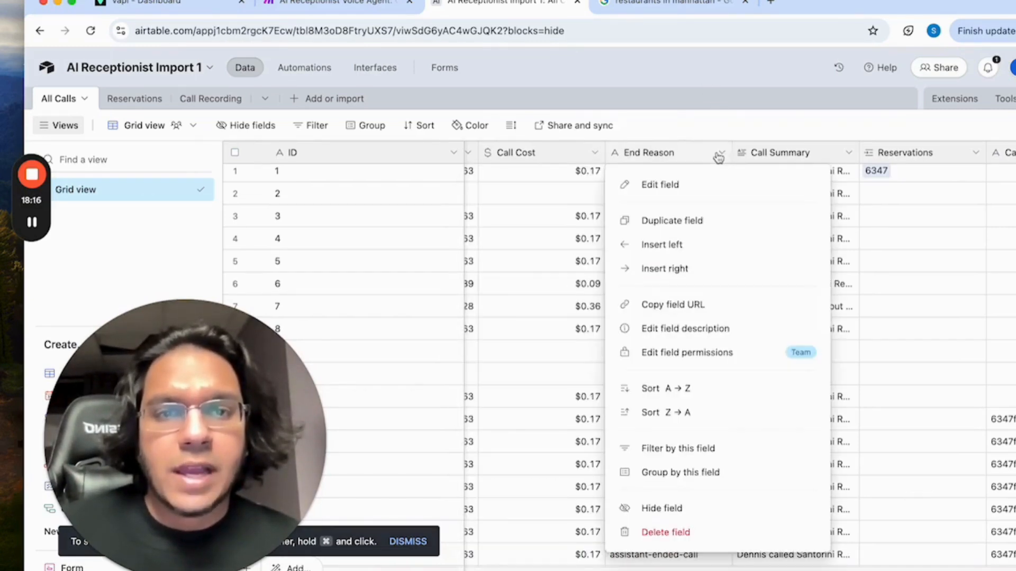
left_click(703, 183)
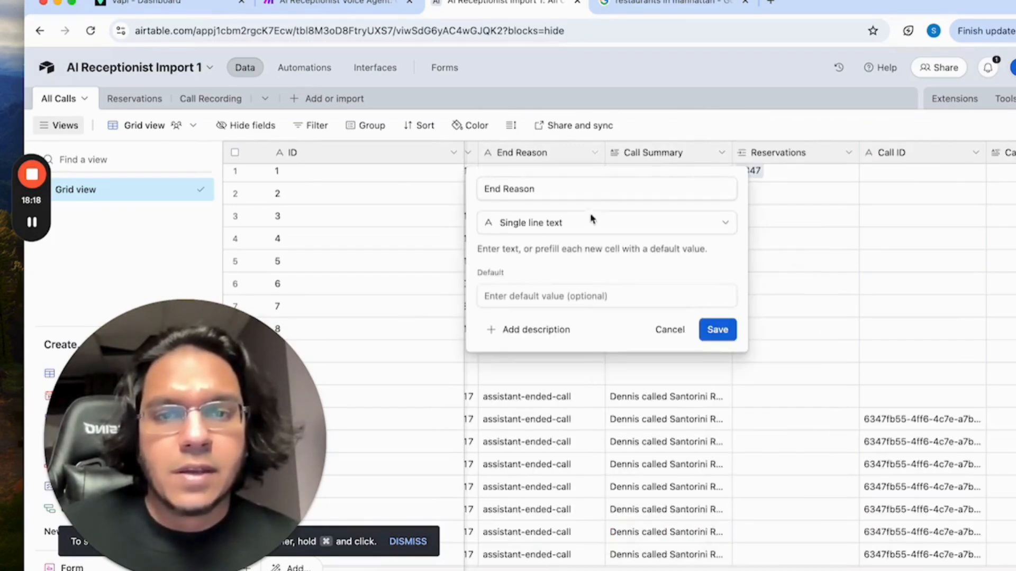
left_click(718, 331)
scroll(778, 263, "right", 2)
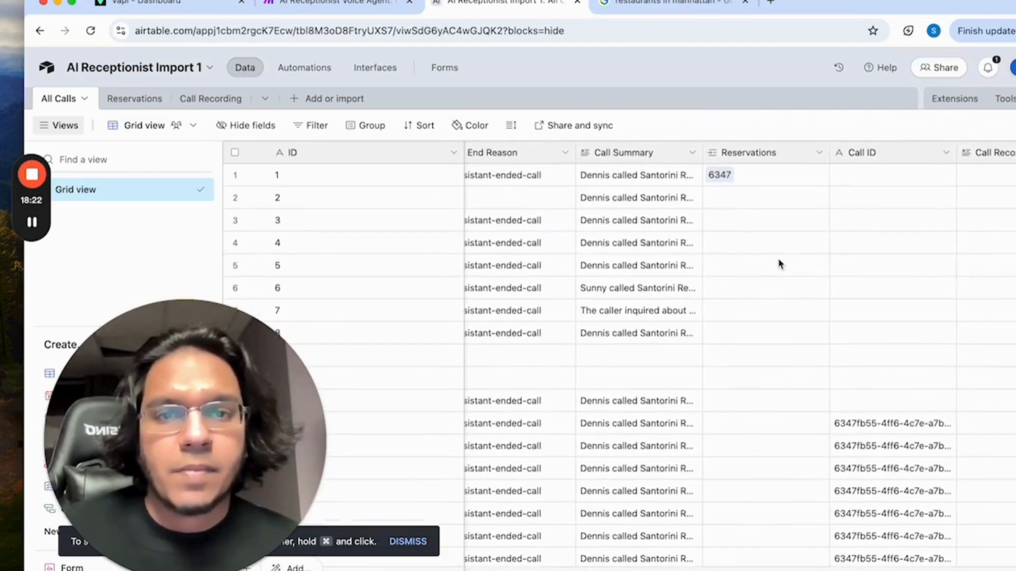
left_click(686, 154)
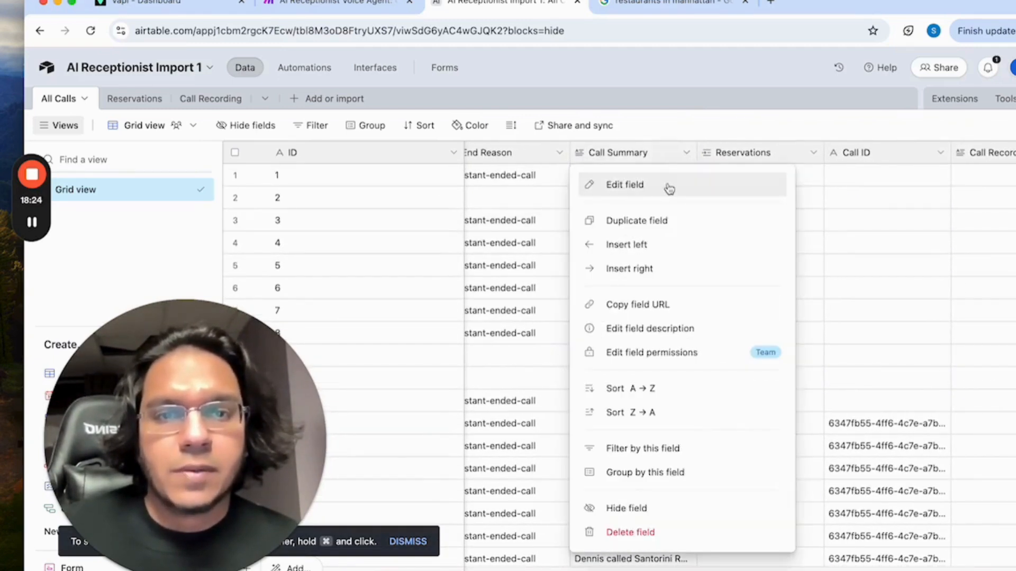
left_click(670, 187)
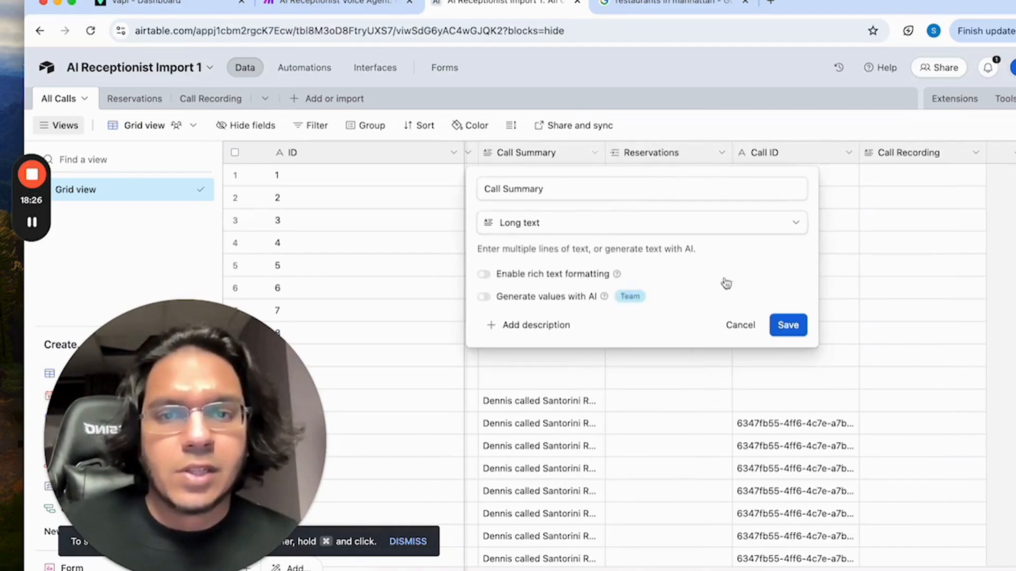
left_click(788, 325)
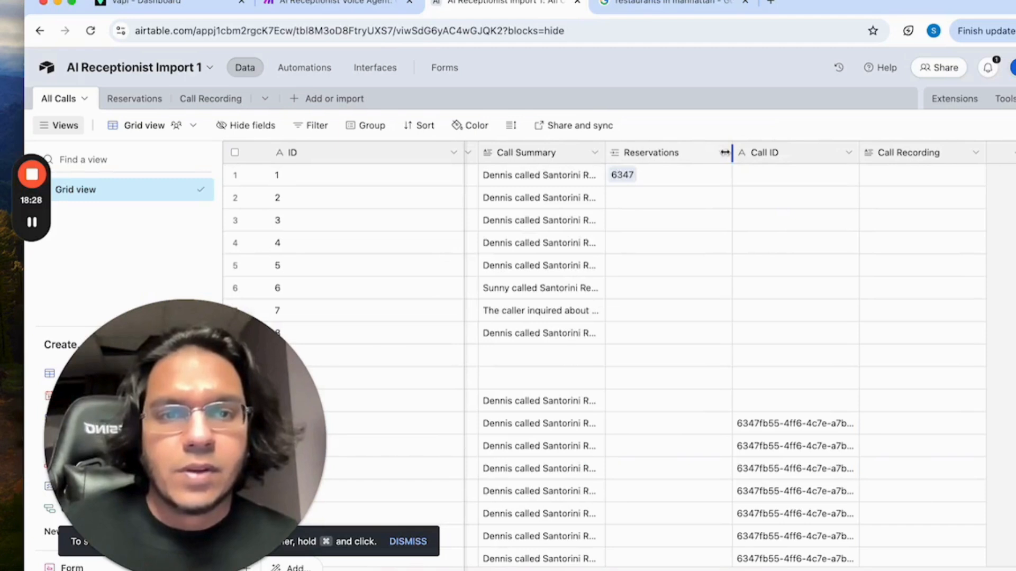
- Review how the Reservations field links to the Reservations table, and check the Call ID field, saving it as single line text
left_click(721, 155)
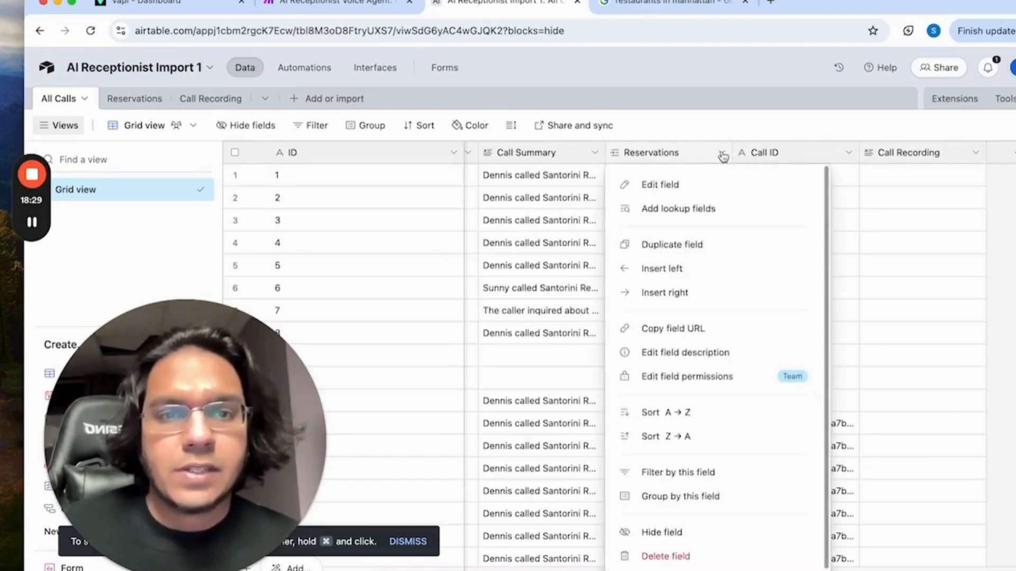
left_click(712, 182)
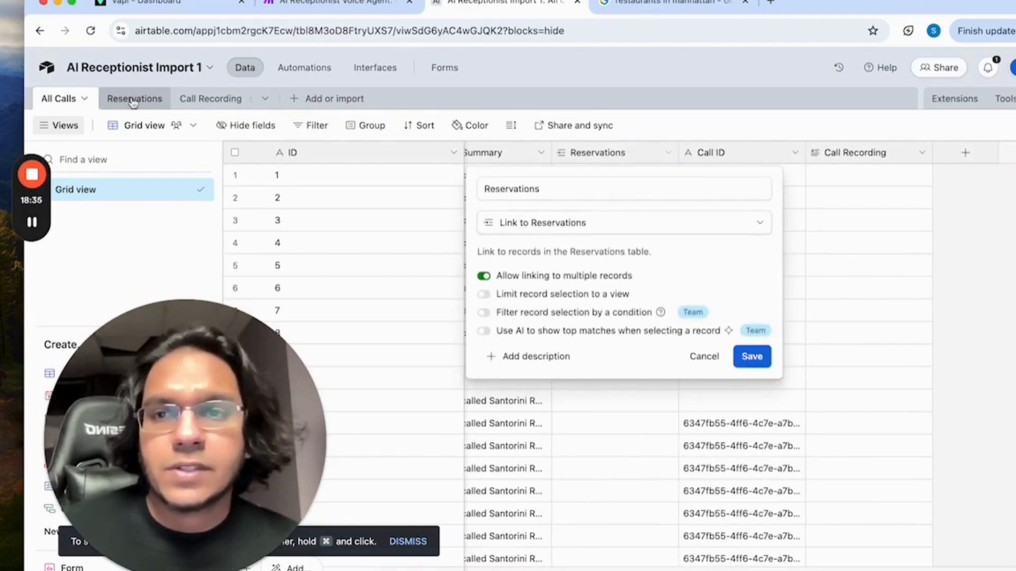
left_click(974, 257)
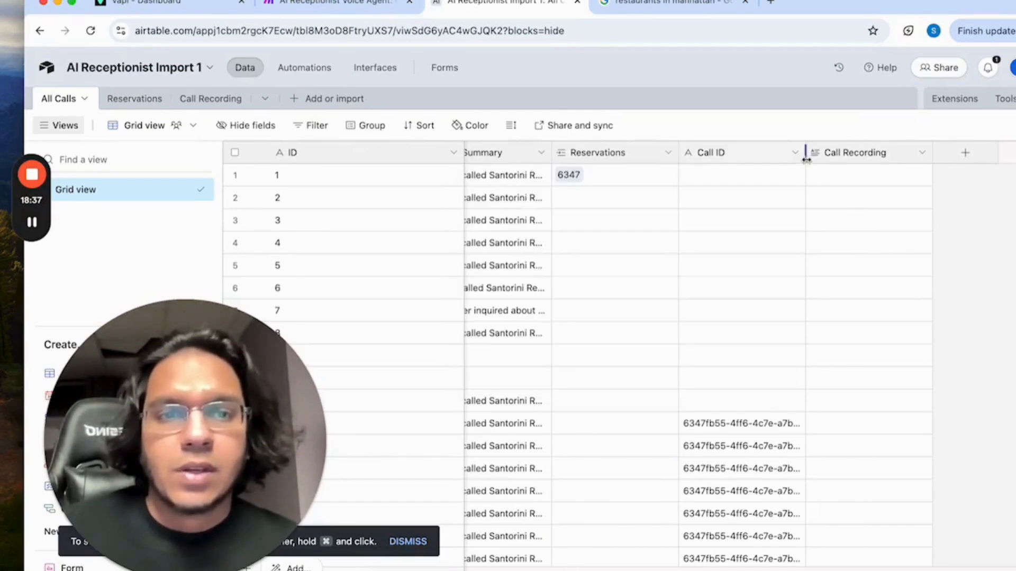
left_click(795, 154)
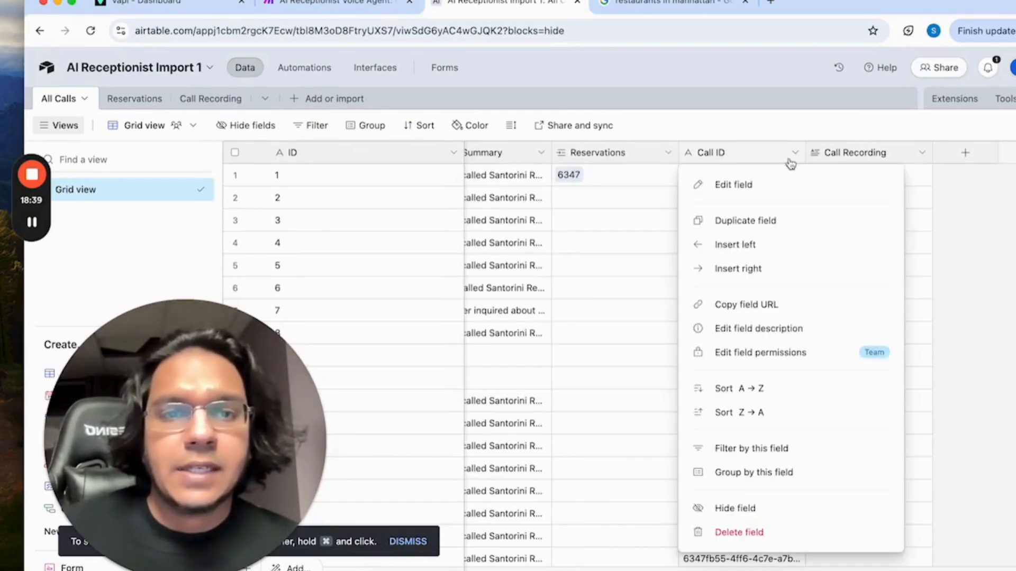
left_click(774, 191)
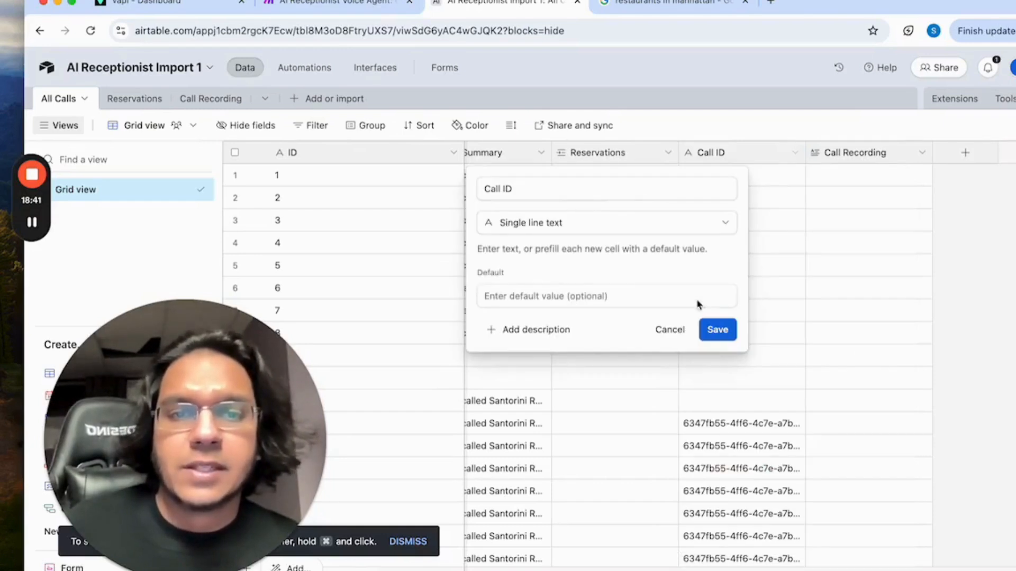
left_click(718, 330)
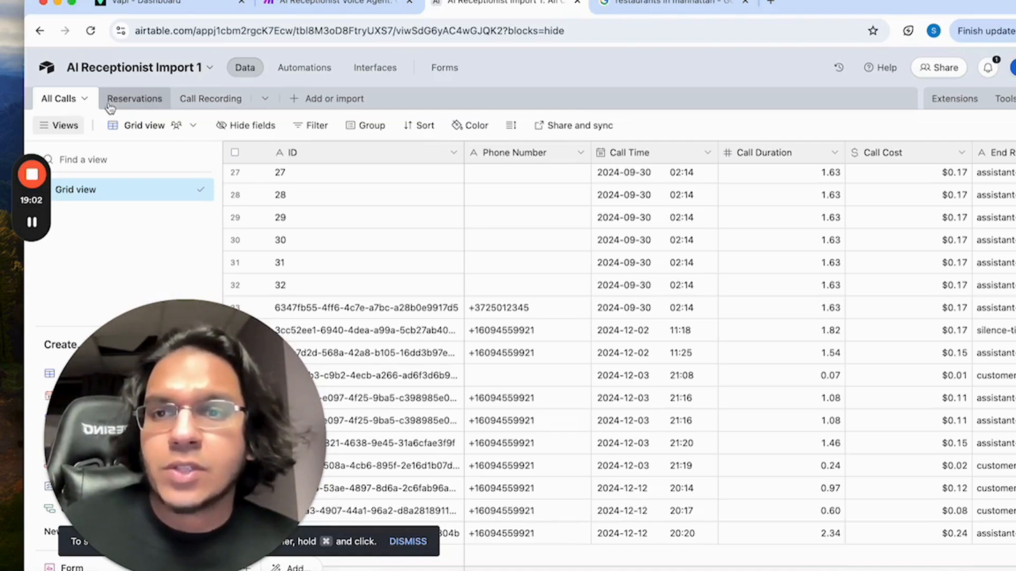
- In the Reservations table, check the Call ID and Phone Number fields, saving them as long text and phone number types
left_click(132, 103)
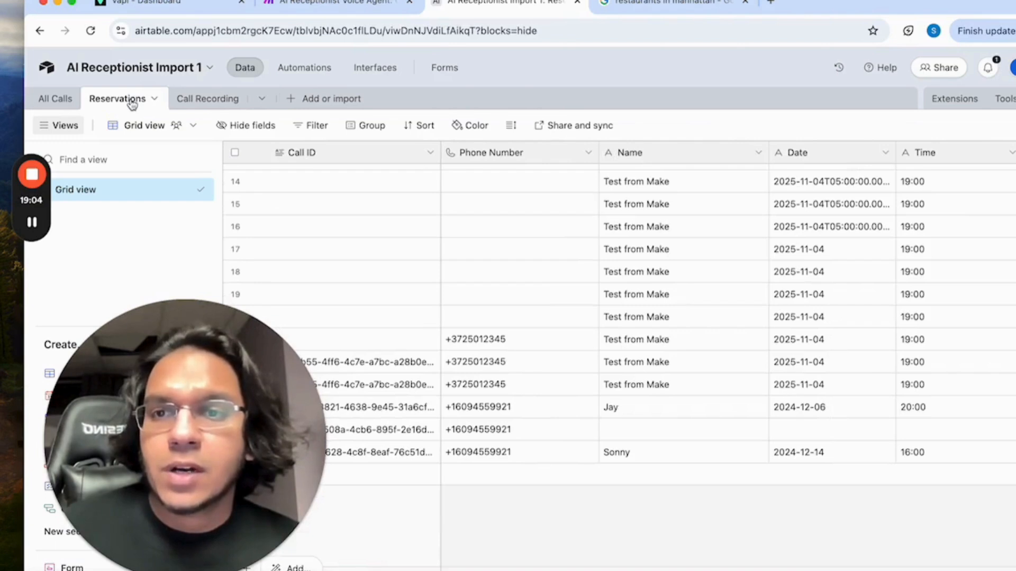
left_click(431, 156)
left_click(410, 182)
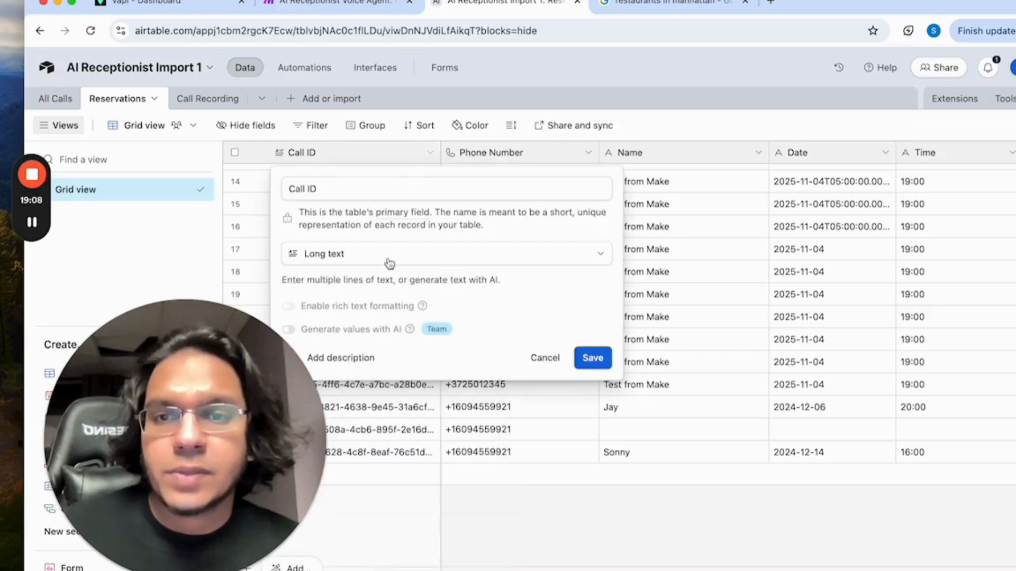
left_click(590, 358)
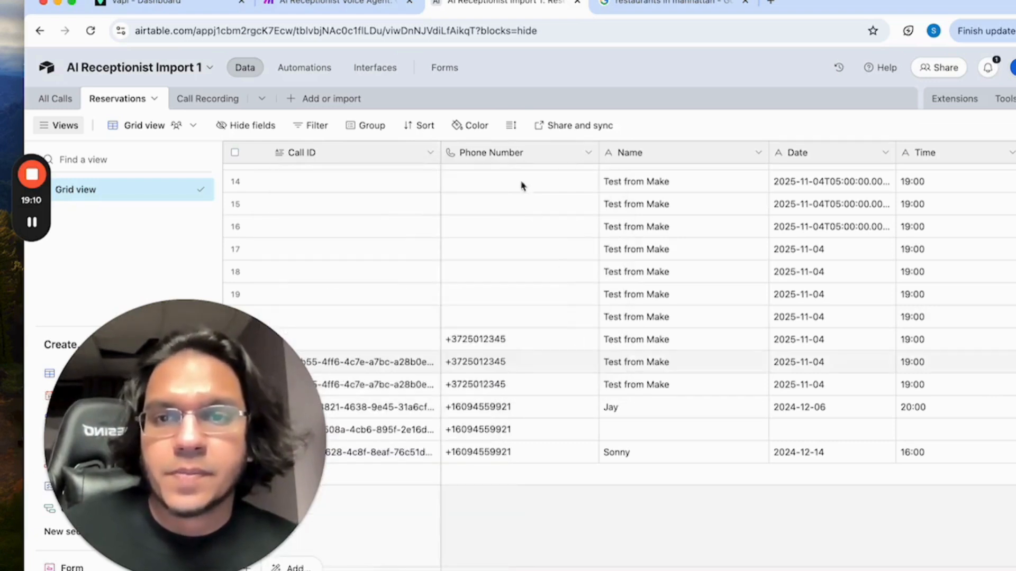
left_click(588, 153)
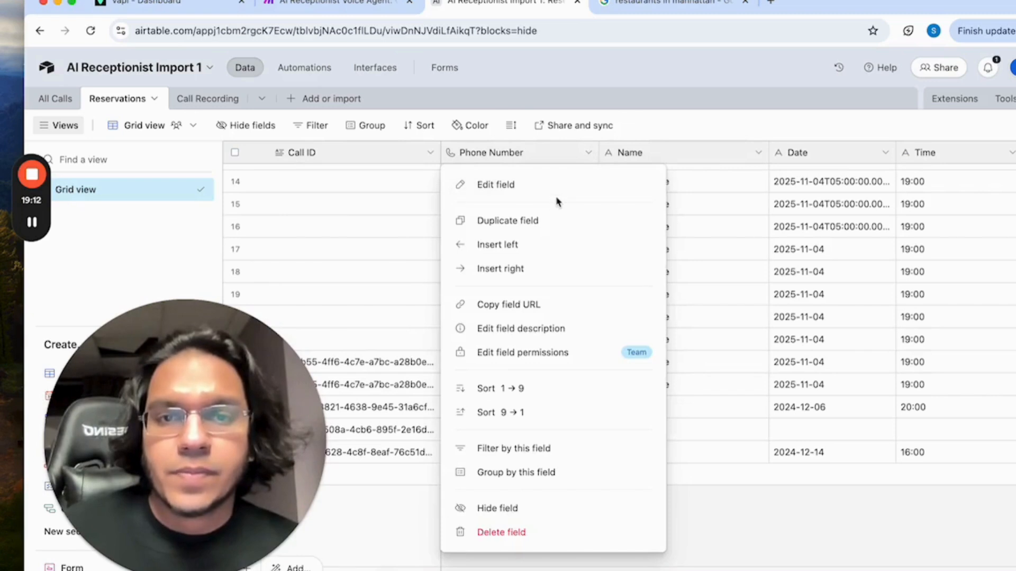
left_click(538, 186)
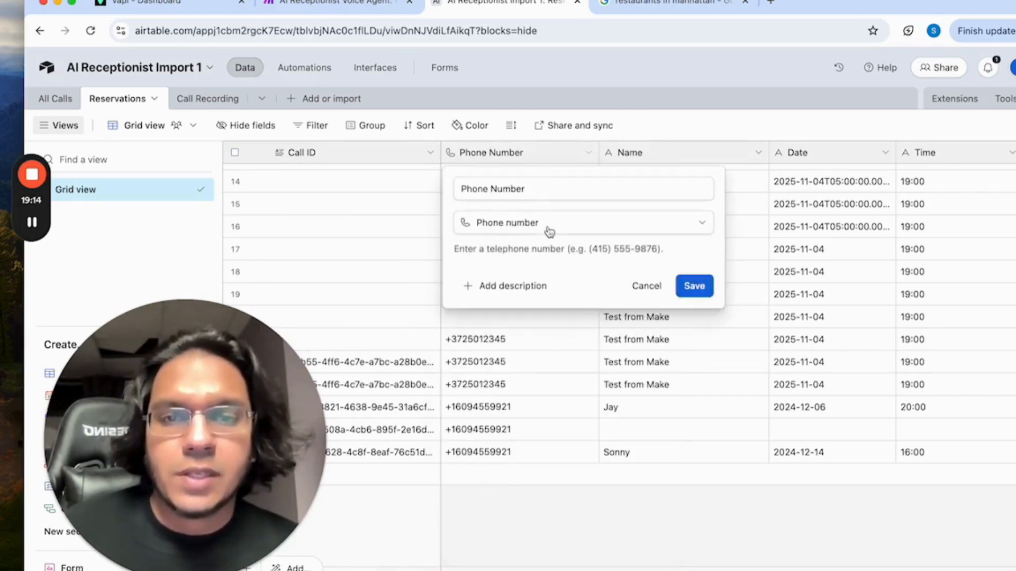
left_click(695, 286)
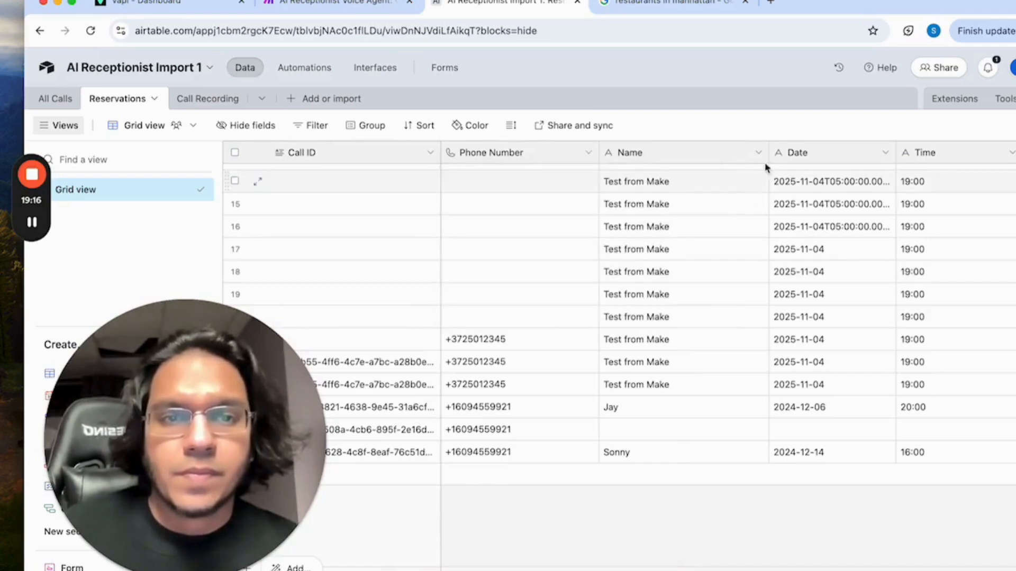
- Check the Name and Time field configurations in the Reservations table, saving both as single line text
left_click(760, 157)
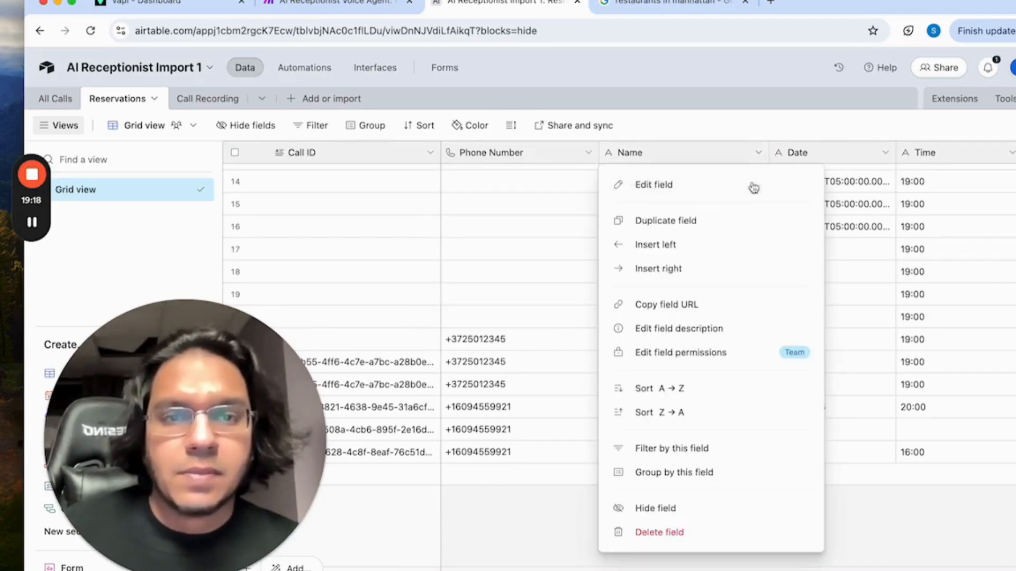
left_click(753, 186)
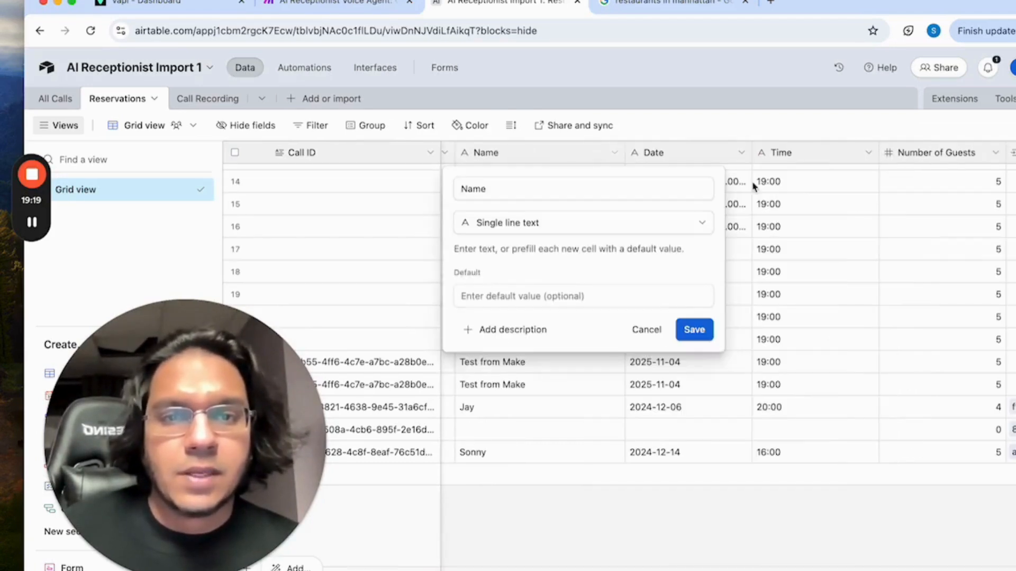
left_click(694, 330)
scroll(839, 215, "right", 3)
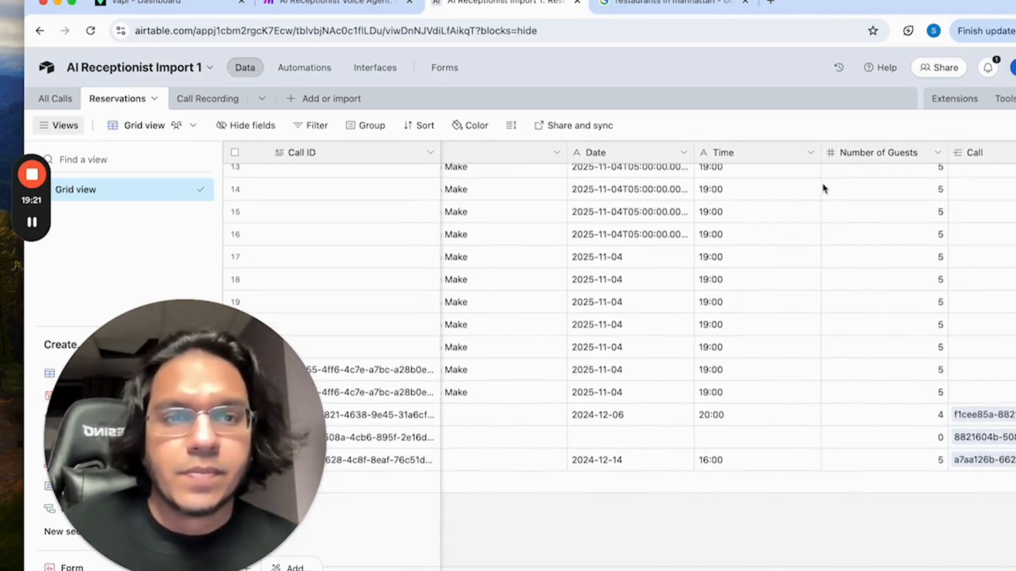
left_click(809, 153)
left_click(788, 190)
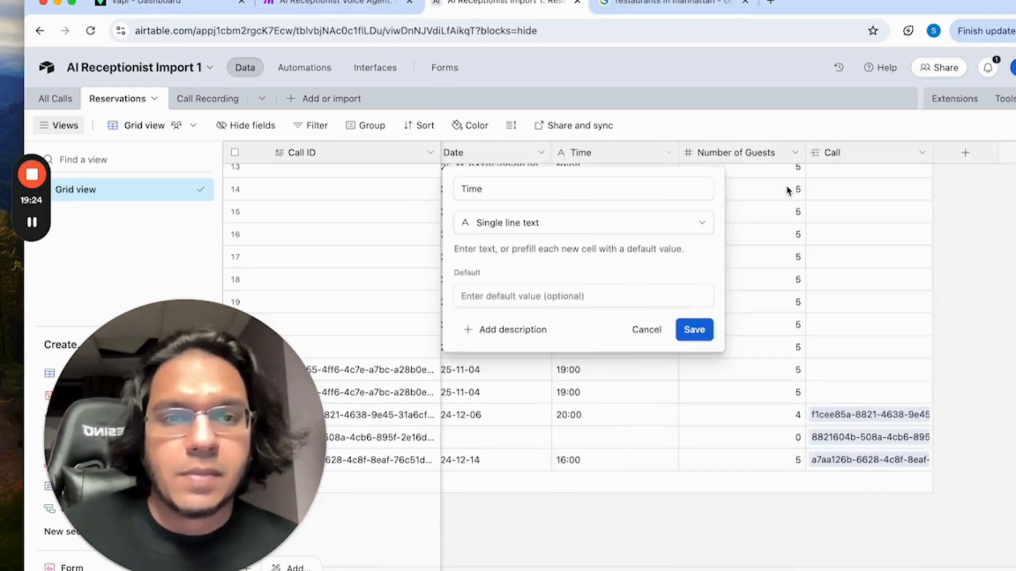
left_click(694, 330)
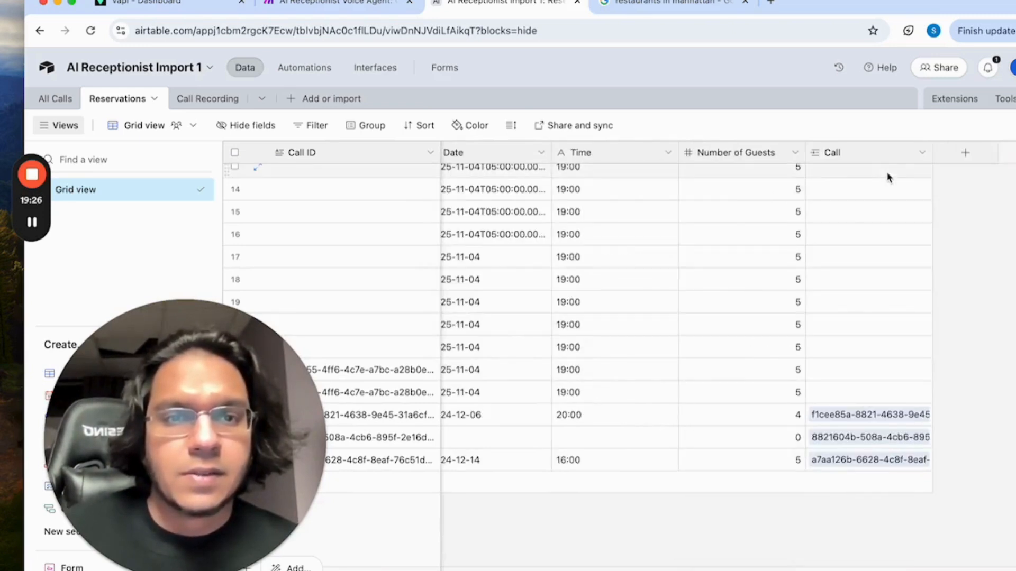
- In the Reservations table, check the Number of Guests configuration and the Call field's link, saving Call as a link to All Calls
left_click(797, 155)
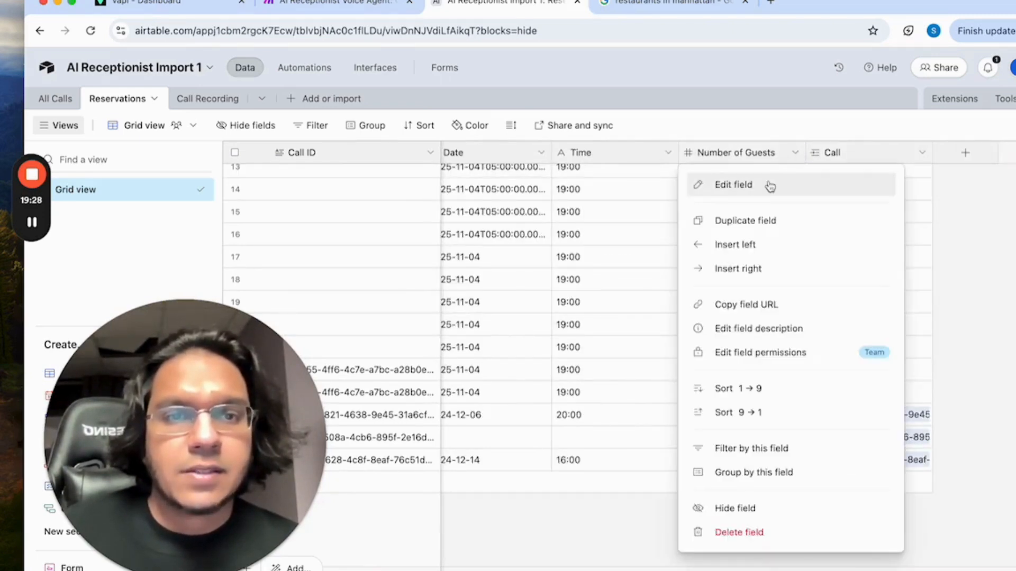
left_click(770, 189)
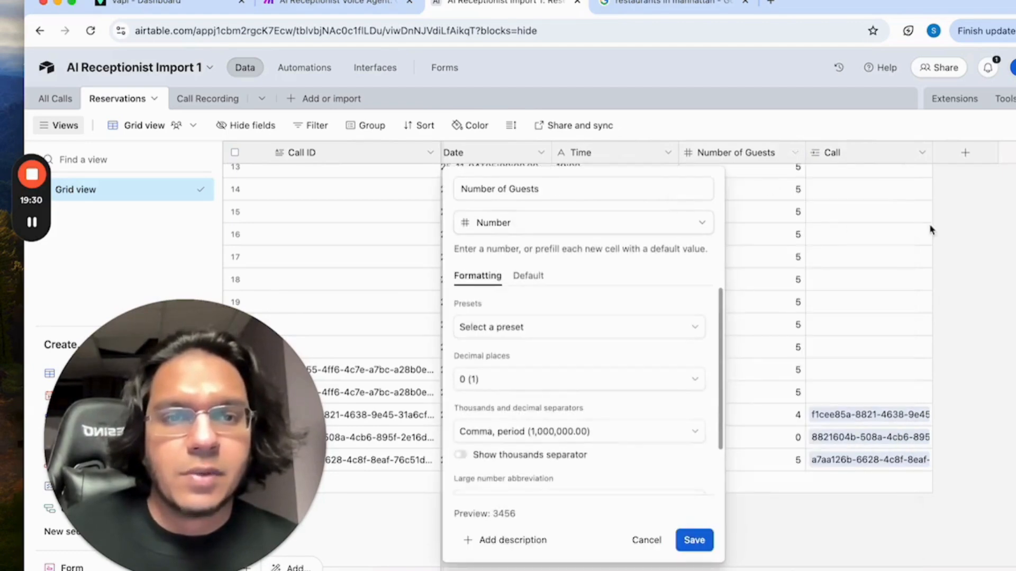
left_click(918, 152)
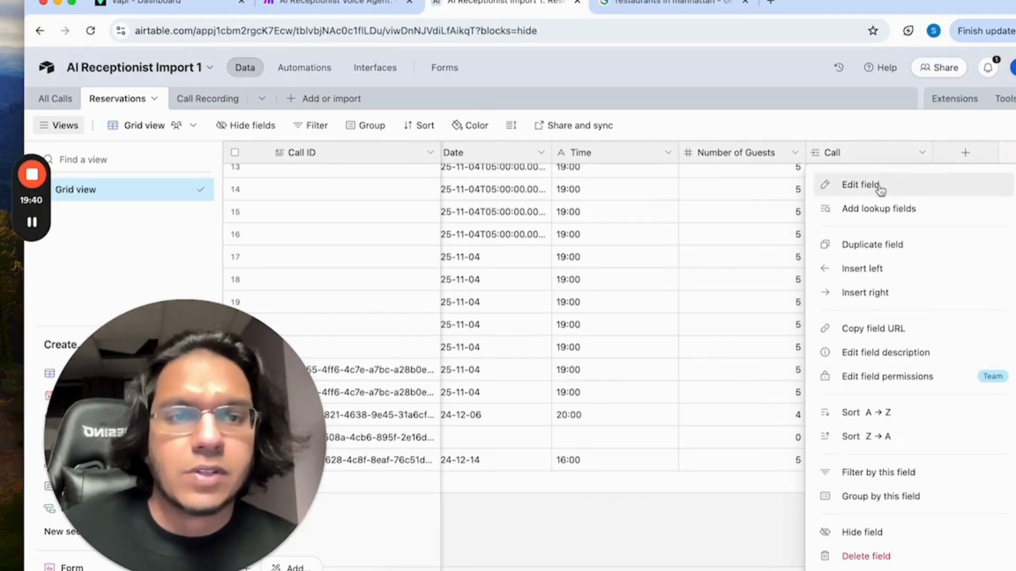
key("Return")
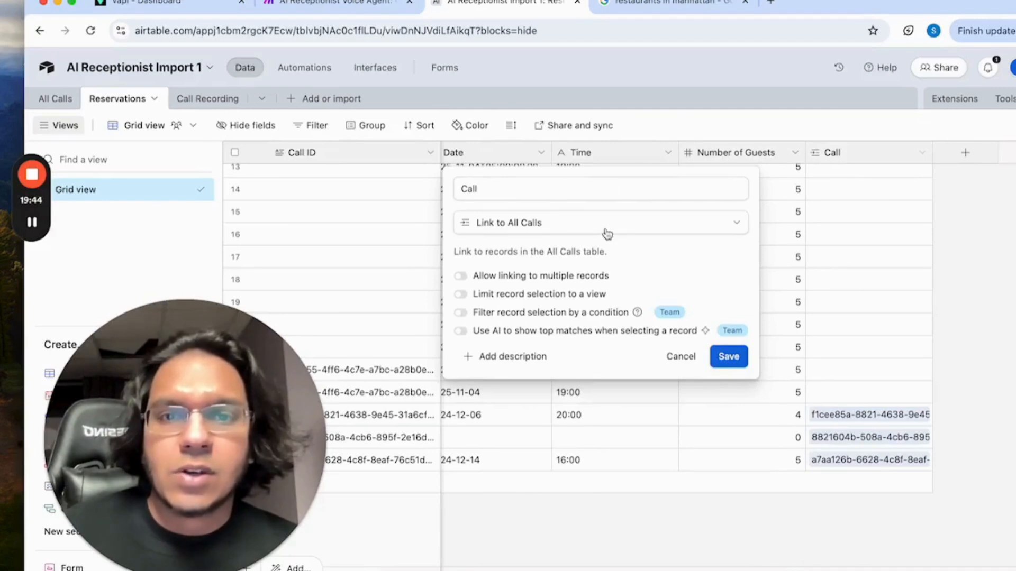
left_click(727, 356)
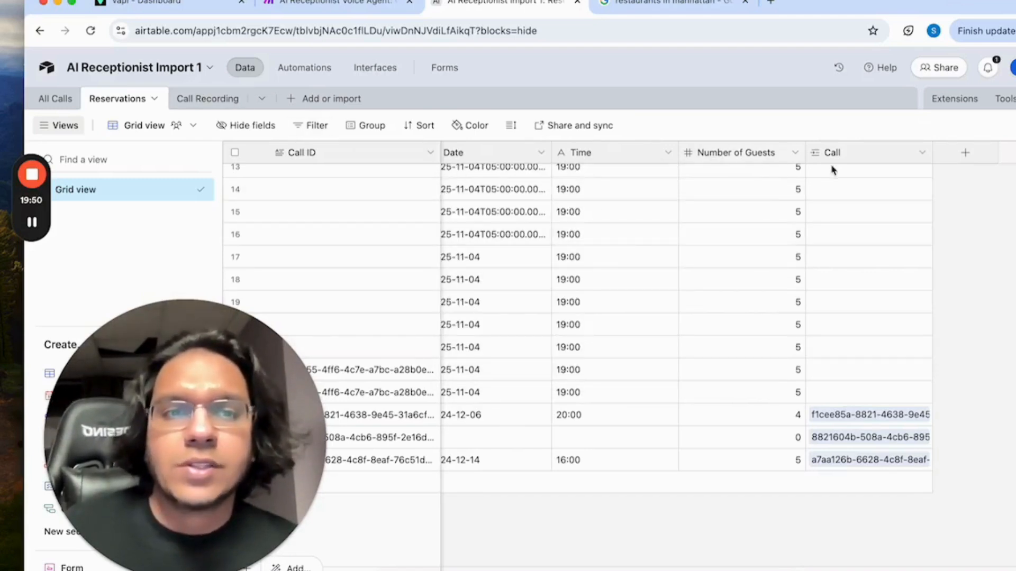
left_click(921, 154)
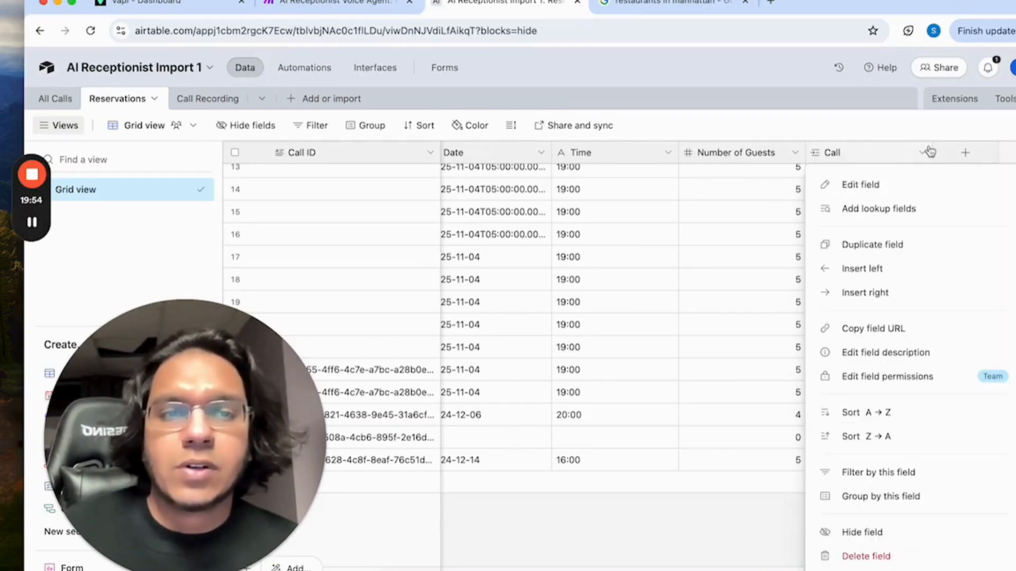
left_click(922, 153)
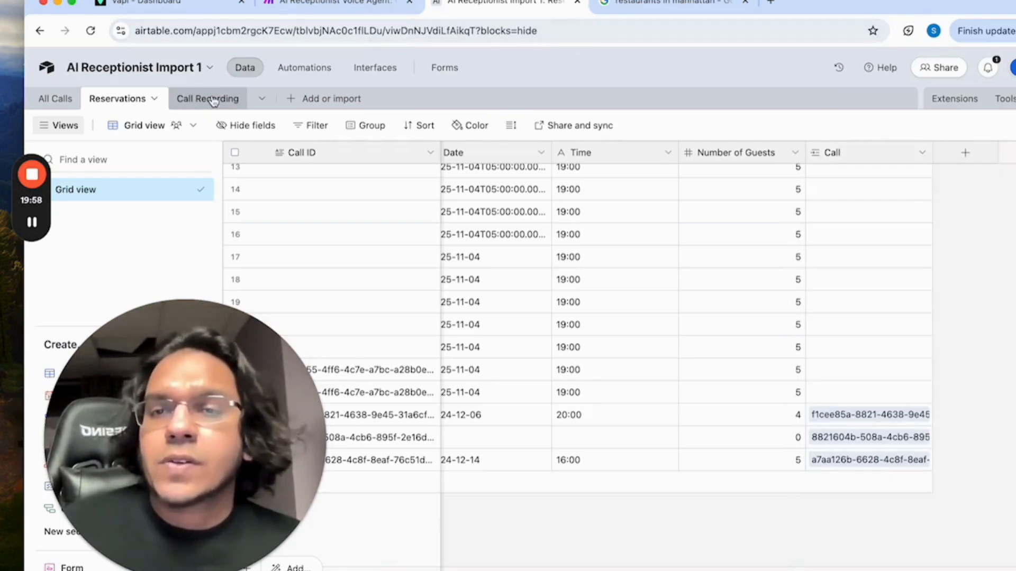
- Switch to the Make scenario and examine the All Calls record module's base, table and ID mapping against the webhook data
left_click(317, 3)
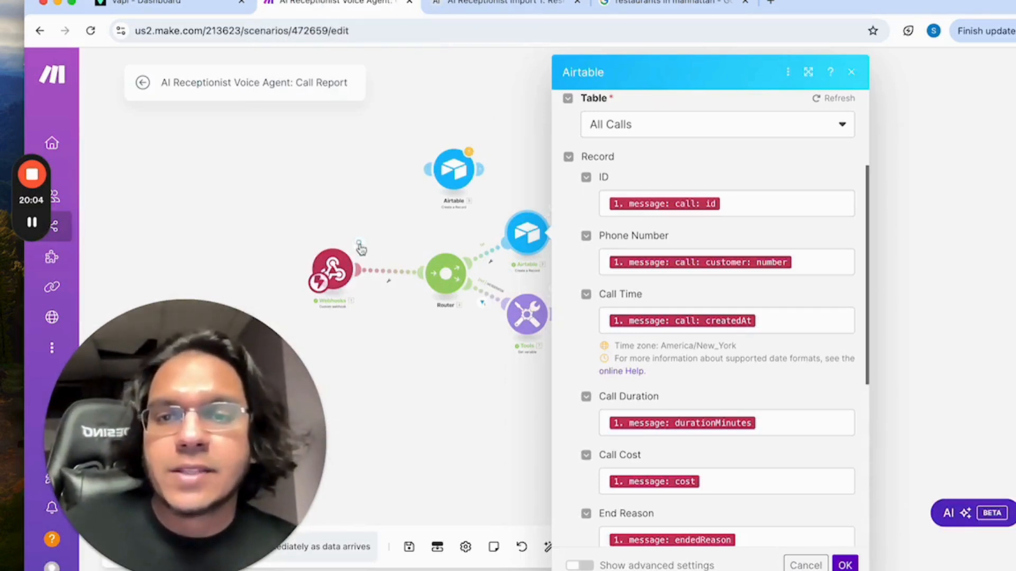
scroll(696, 224, "up", 4)
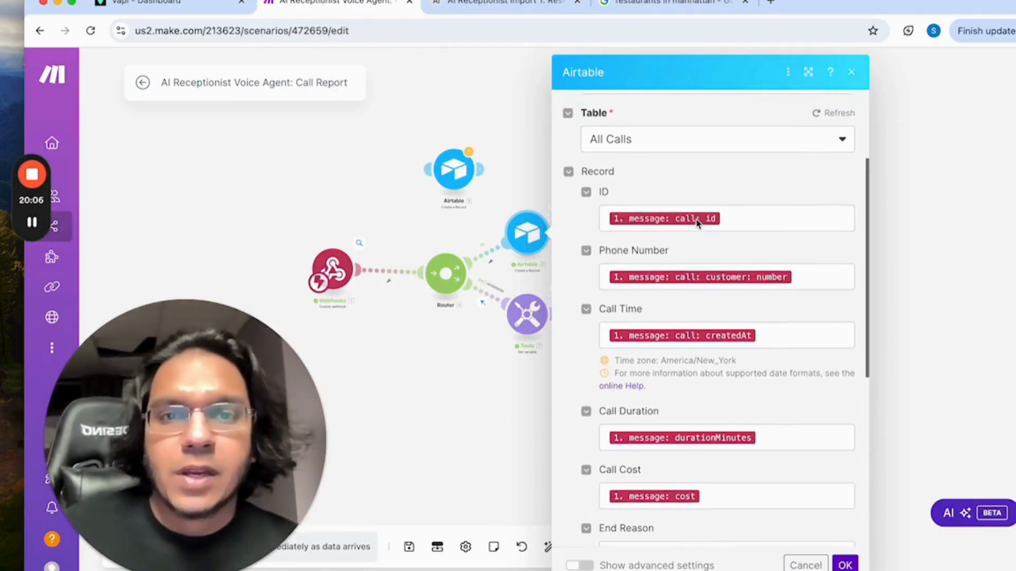
scroll(697, 228, "down", 2)
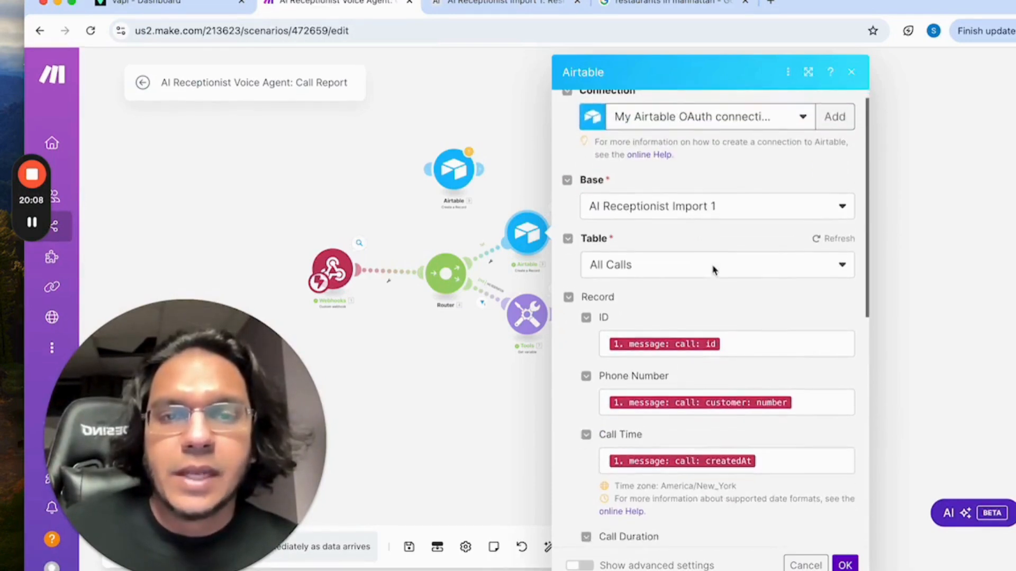
scroll(713, 271, "down", 2)
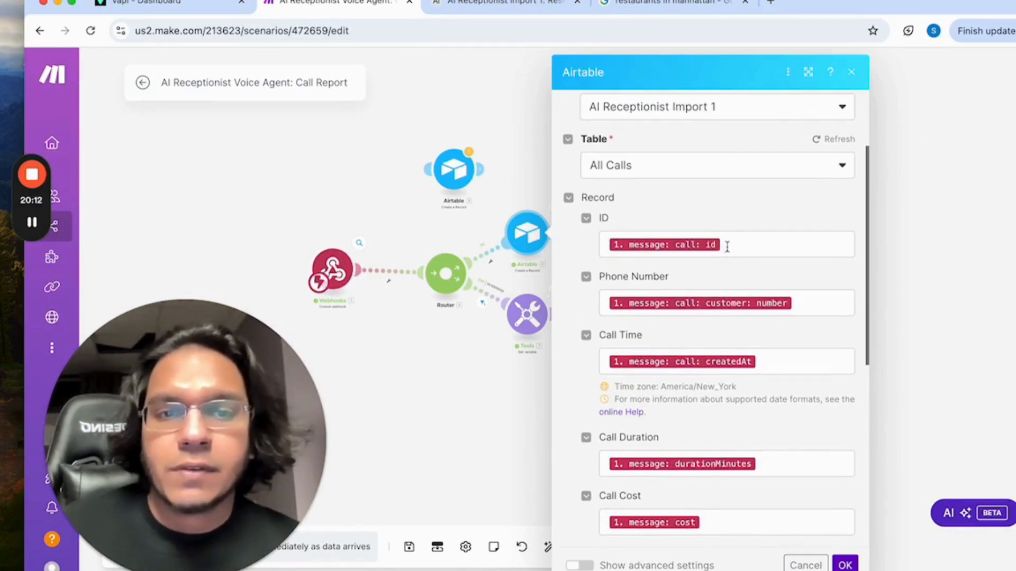
left_click(726, 245)
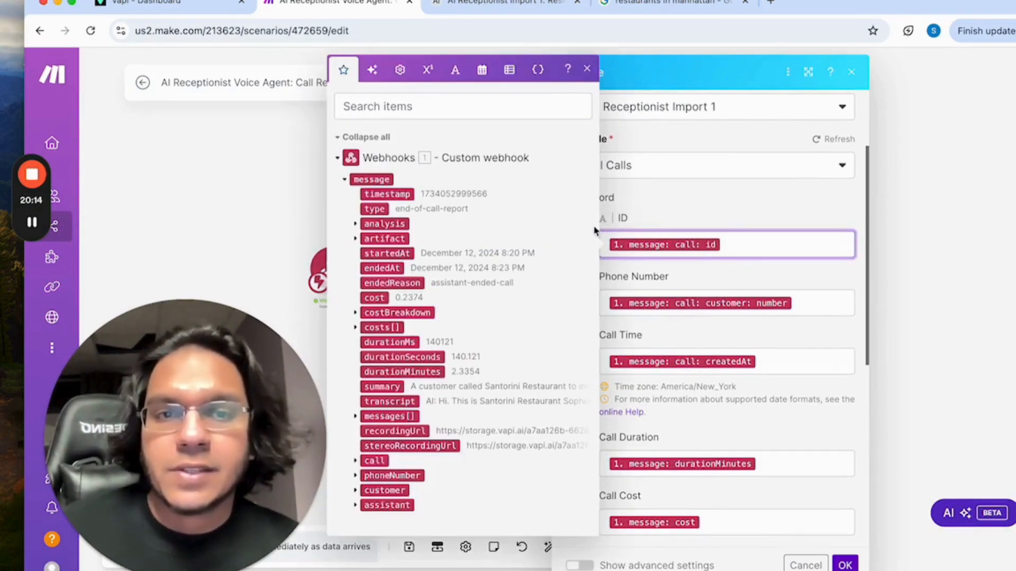
mouse_move(638, 242)
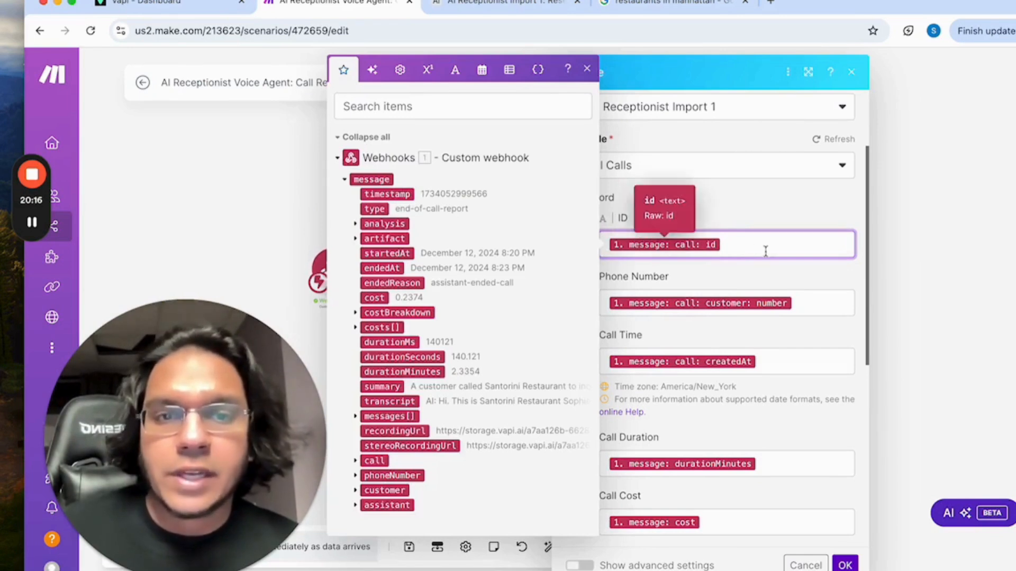
left_click(771, 284)
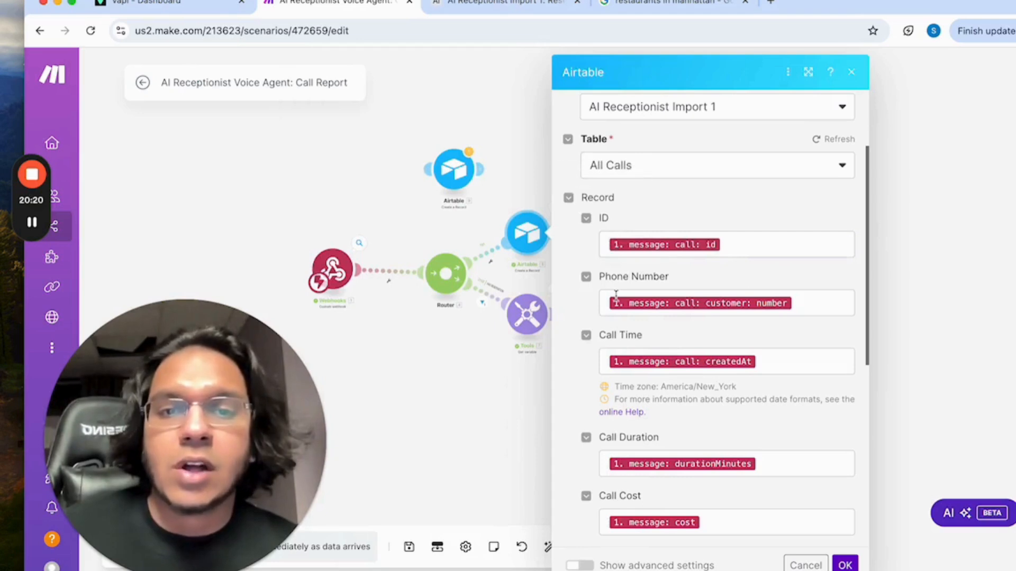
- Review the remaining All Calls field mappings, from Phone Number through Call ID and smart links, and confirm the module settings
scroll(621, 383, "down", 2)
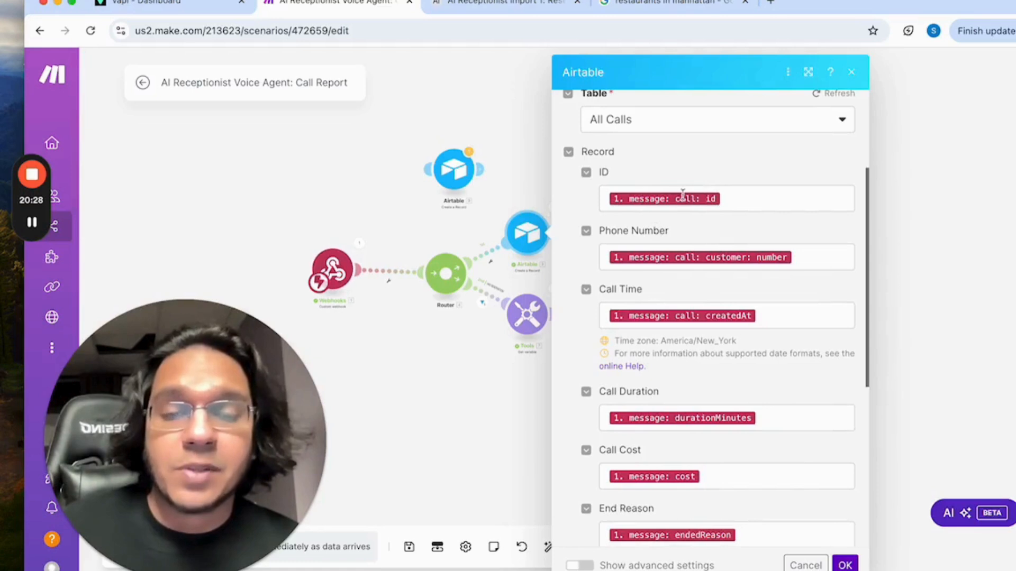
scroll(699, 317, "down", 5)
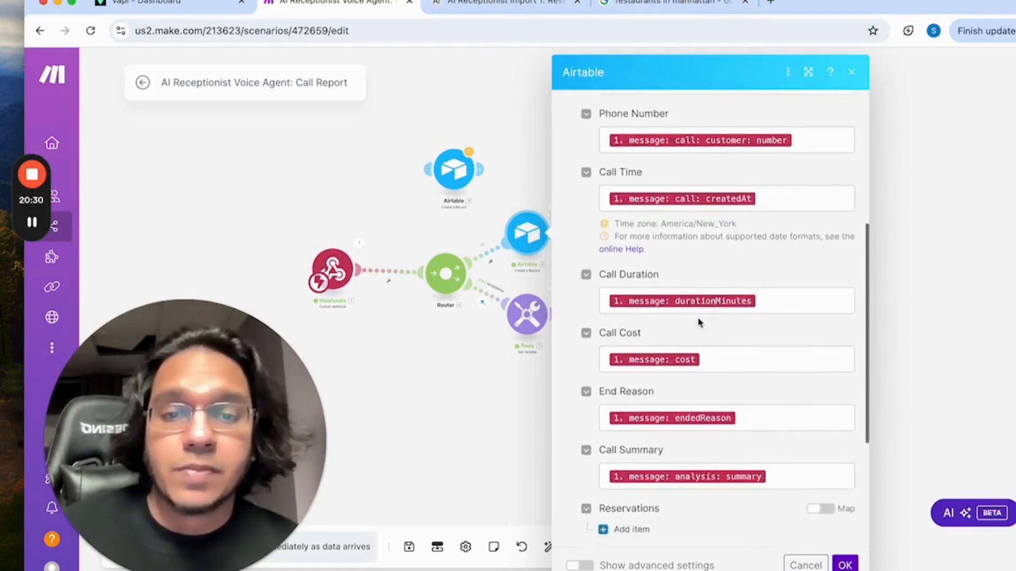
scroll(698, 318, "up", 7)
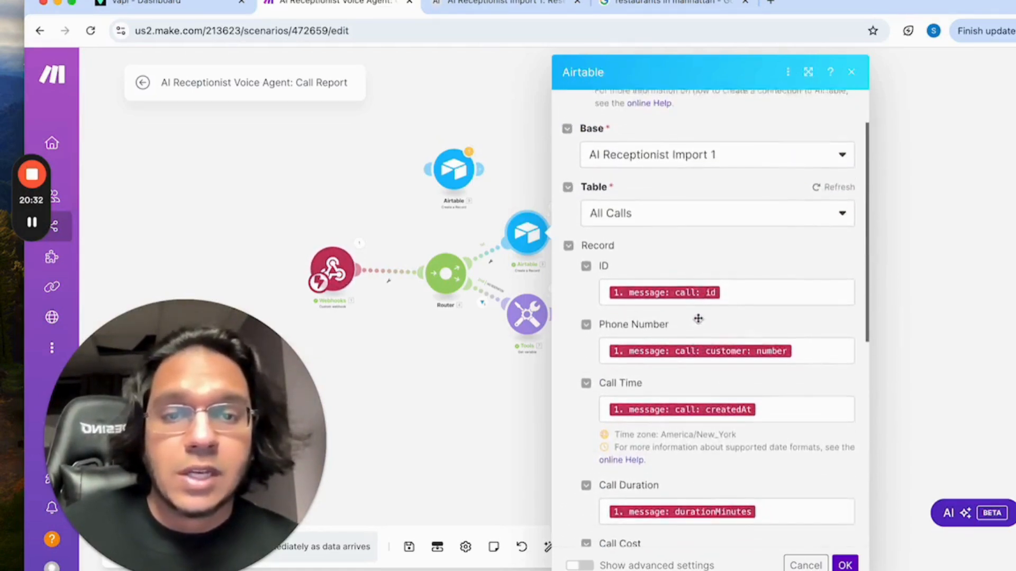
scroll(700, 376, "down", 4)
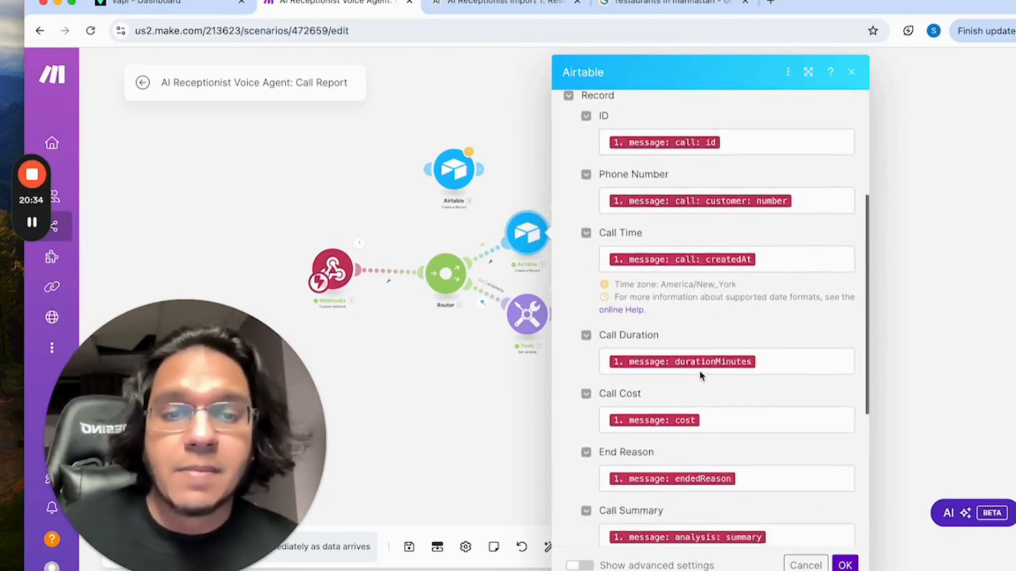
scroll(700, 370, "down", 5)
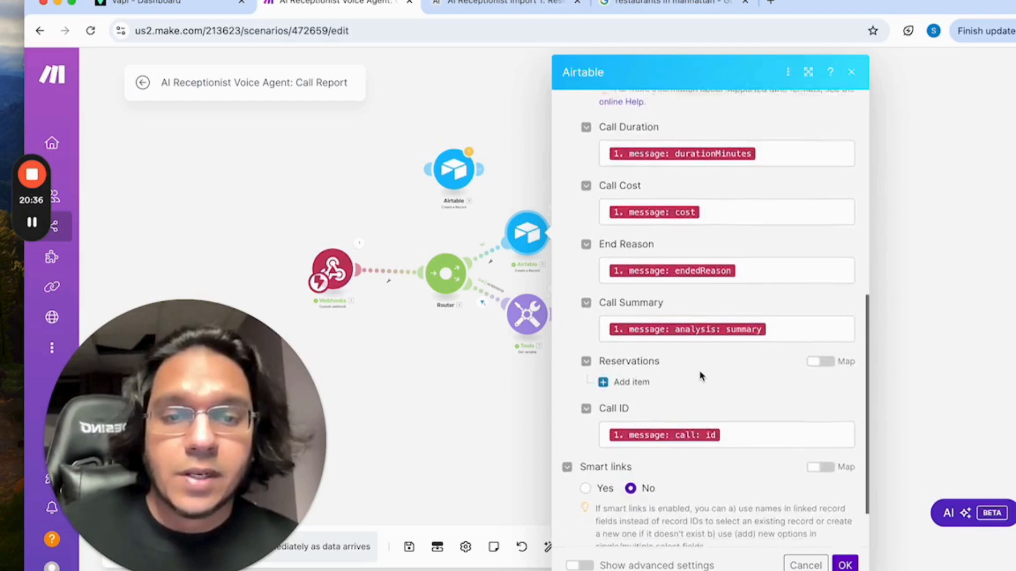
scroll(701, 418, "down", 1)
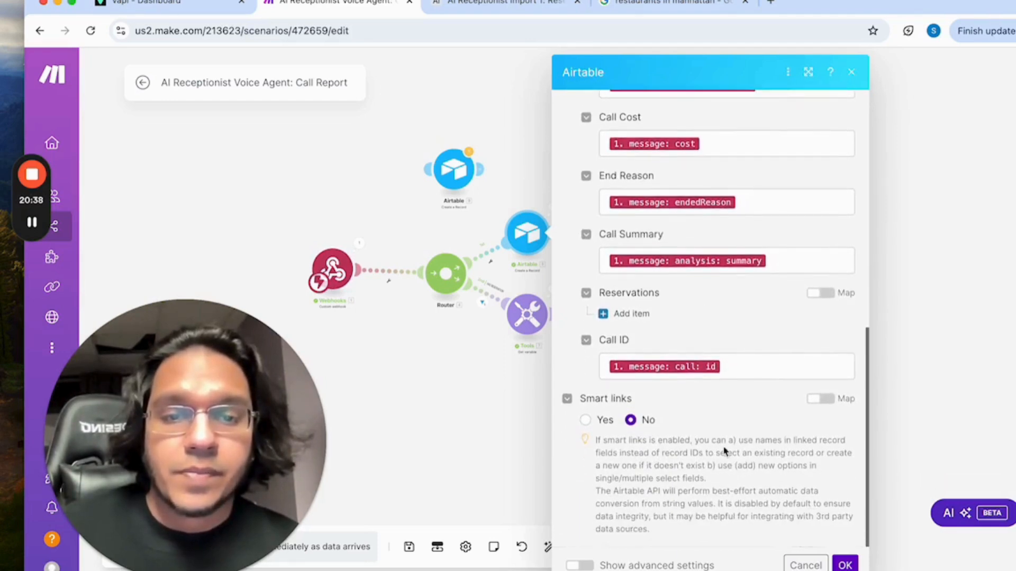
left_click(846, 565)
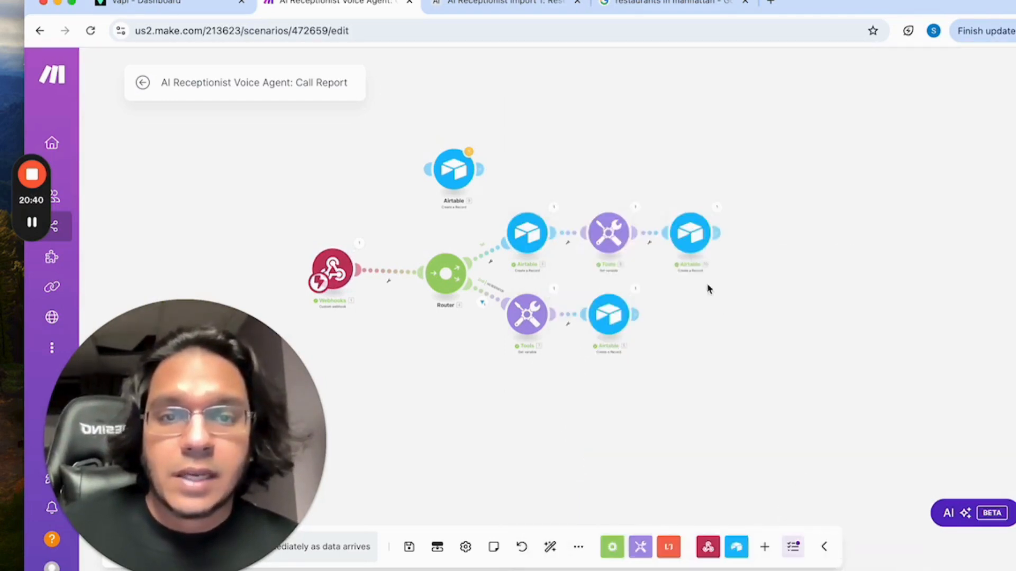
- Review the Call Record ID variable module and the Call Recording record module's field mappings, confirming the settings of both
left_click(609, 233)
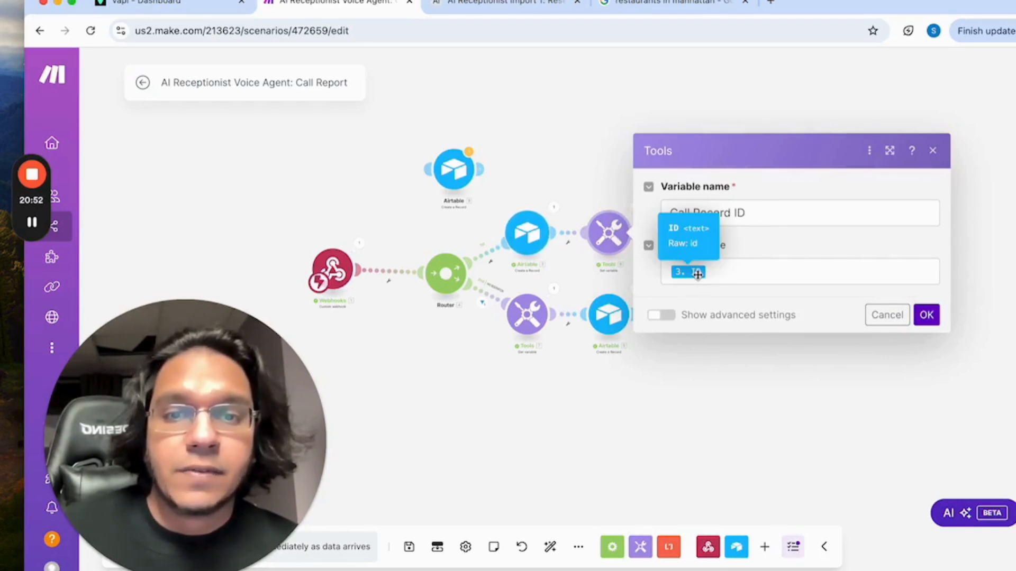
left_click(930, 320)
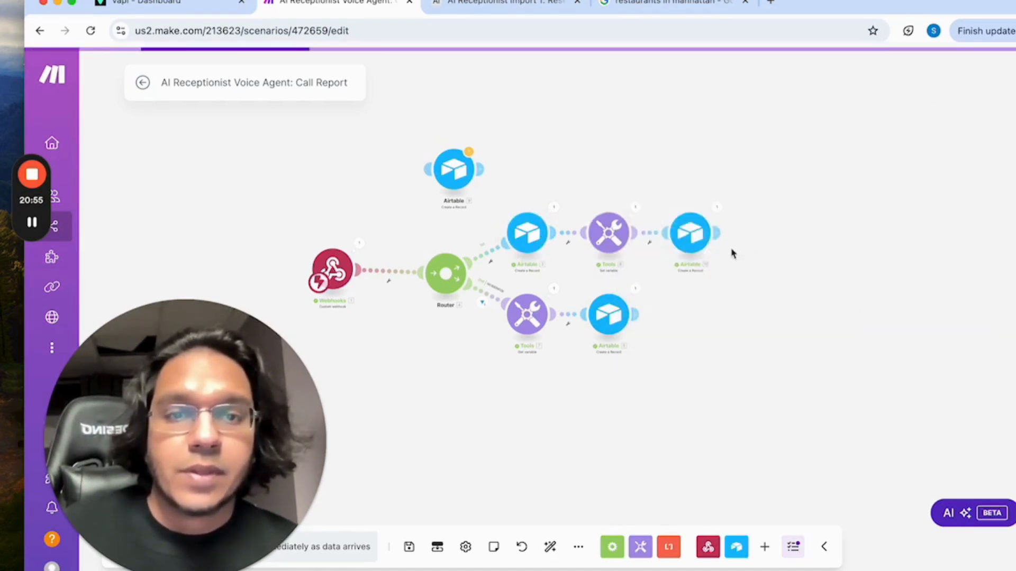
left_click(691, 232)
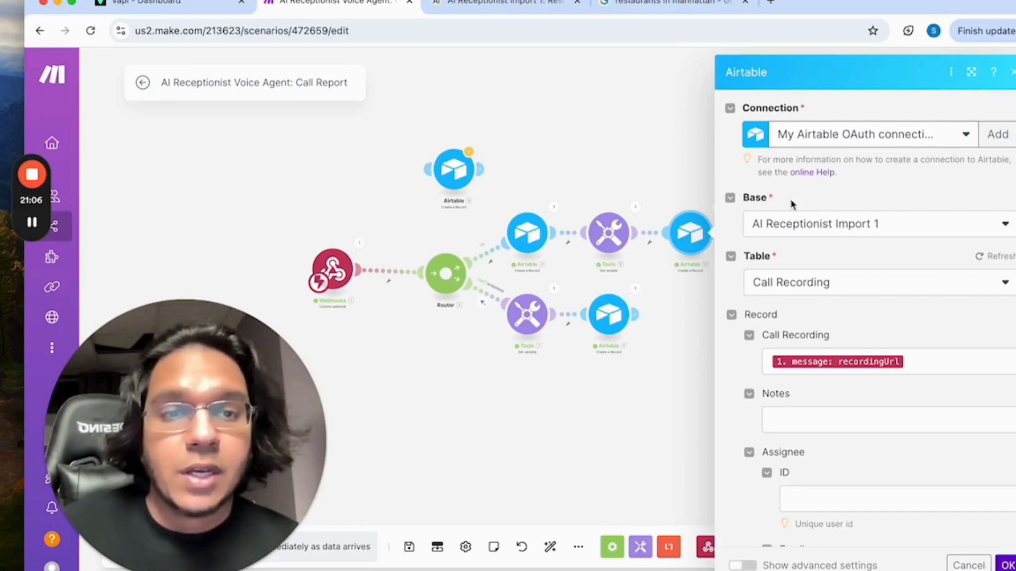
scroll(819, 280, "down", 1)
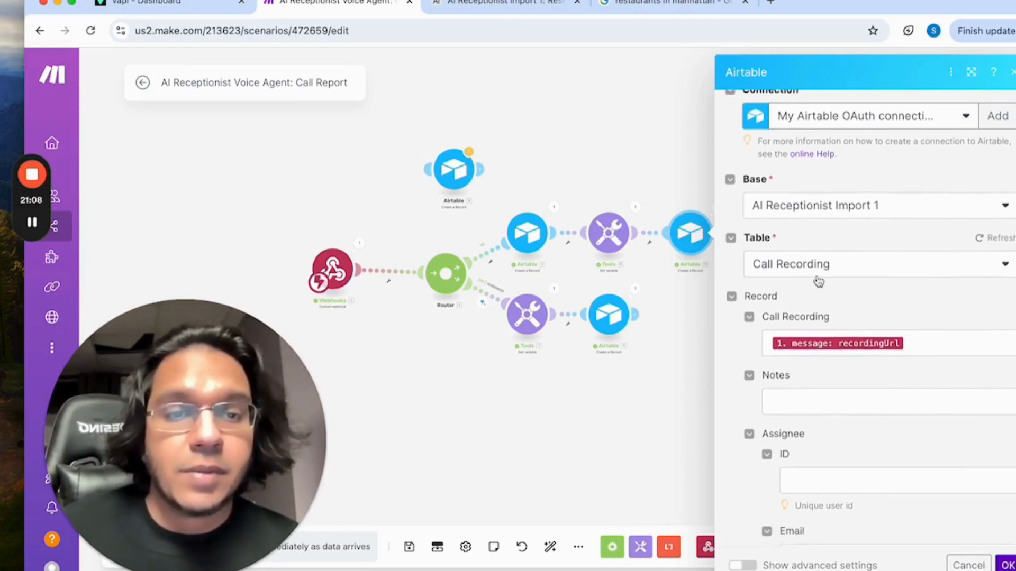
scroll(819, 267, "up", 1)
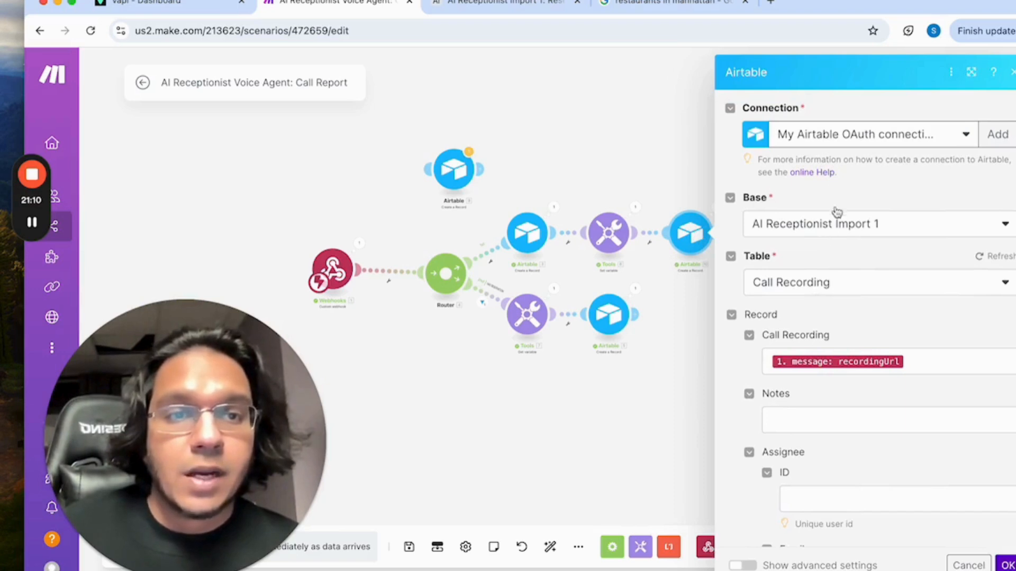
scroll(830, 252, "down", 1)
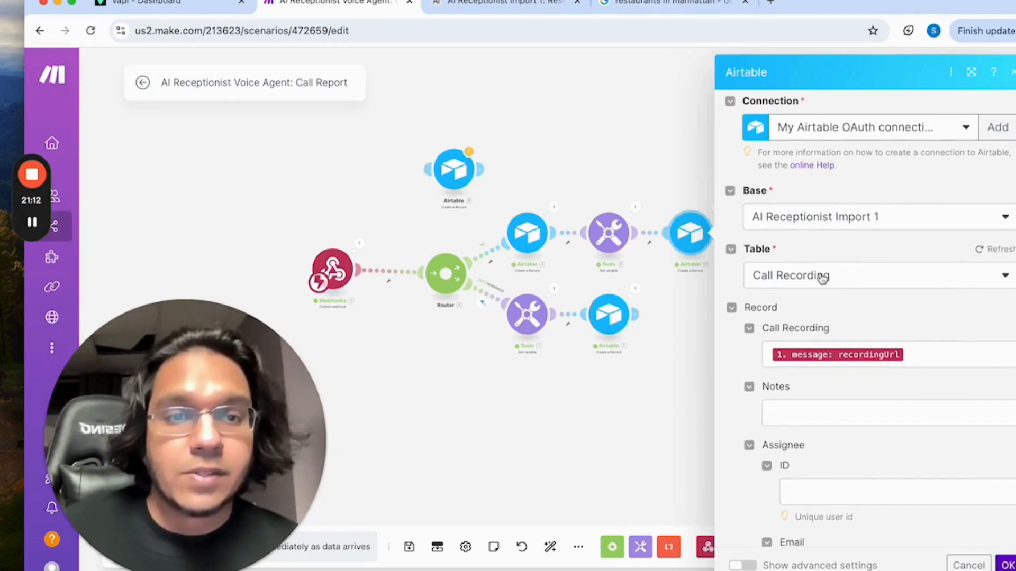
scroll(821, 274, "down", 1)
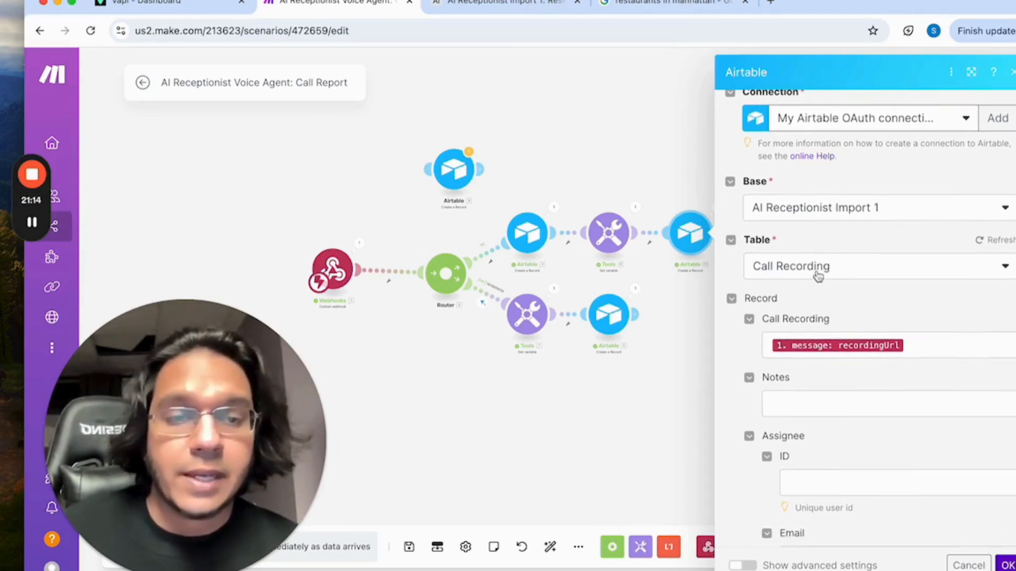
scroll(818, 276, "down", 3)
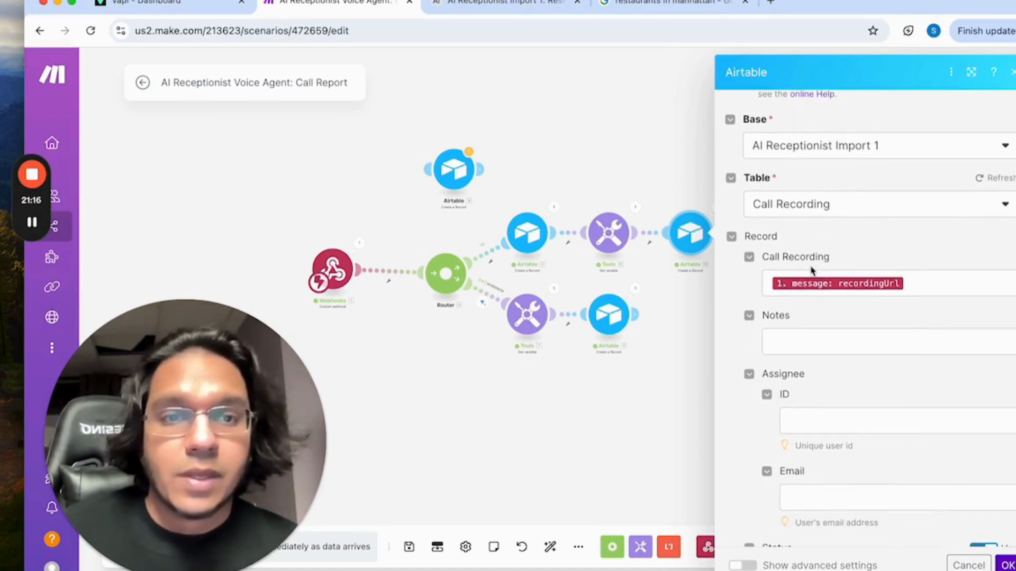
scroll(811, 270, "down", 1)
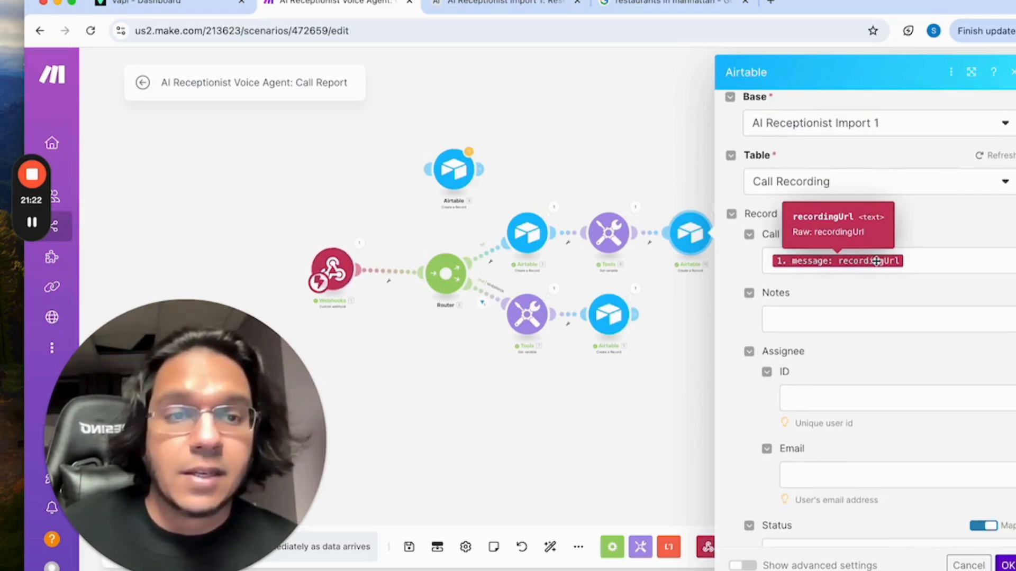
scroll(876, 261, "down", 5)
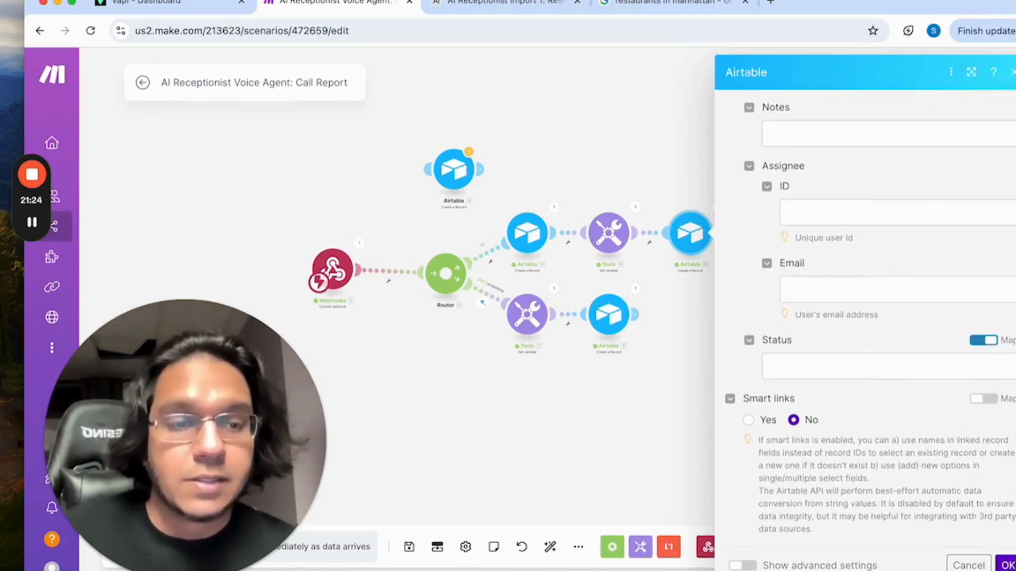
left_click(1007, 564)
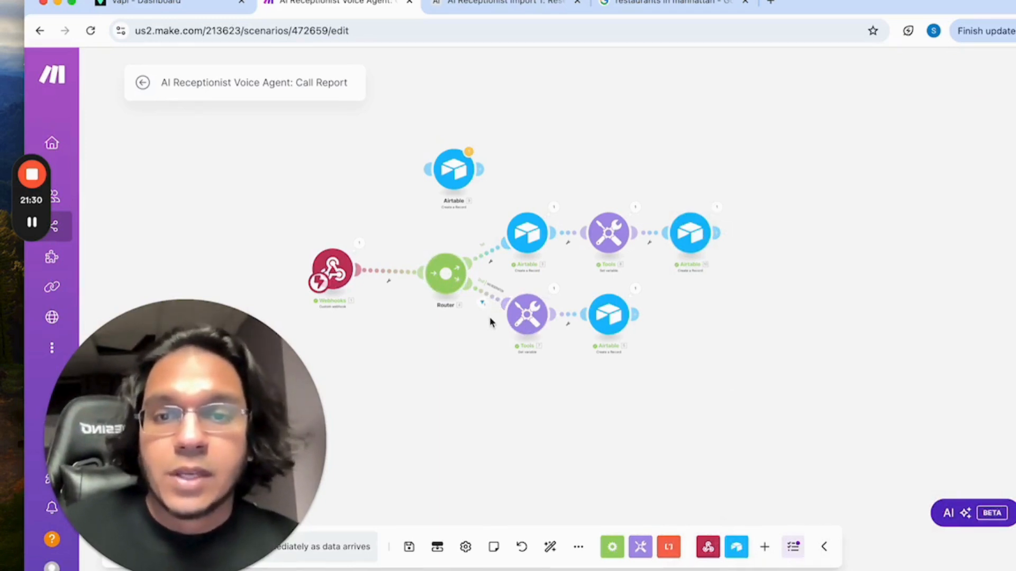
- Examine the HAS RESERVATION filter condition on the router's second route and close the filter setup
scroll(490, 317, "up", 3)
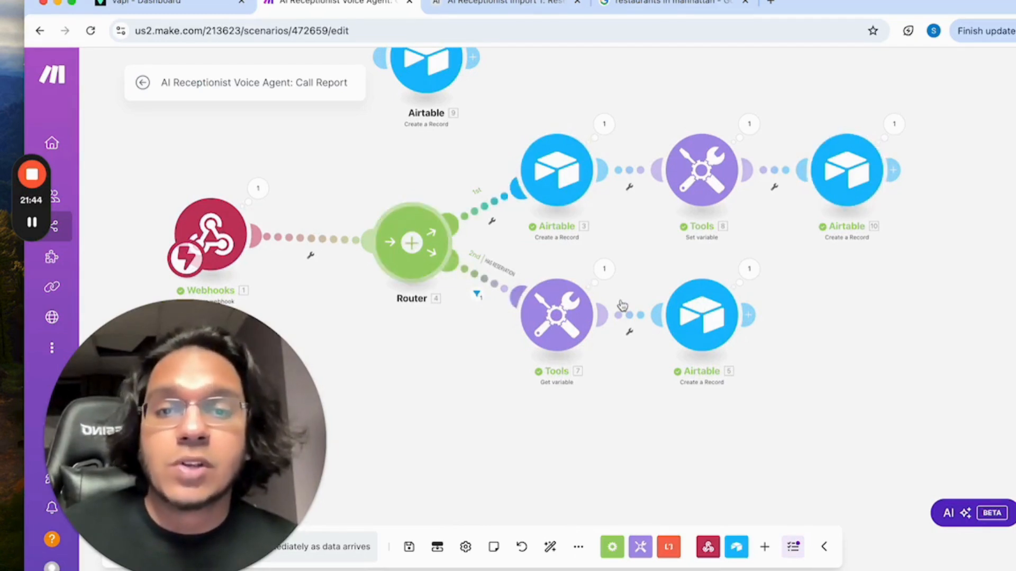
left_click(491, 287)
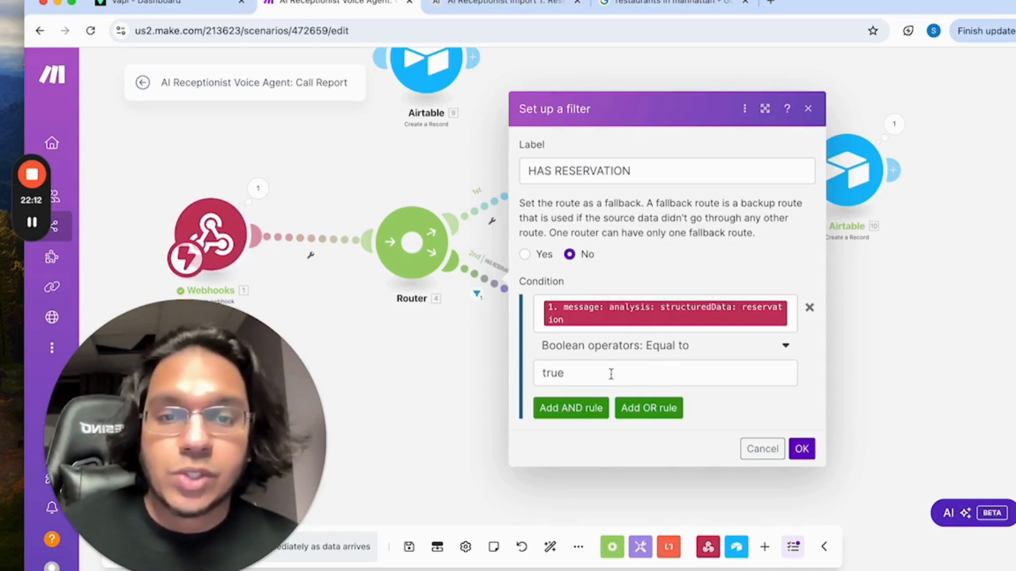
left_click(443, 379)
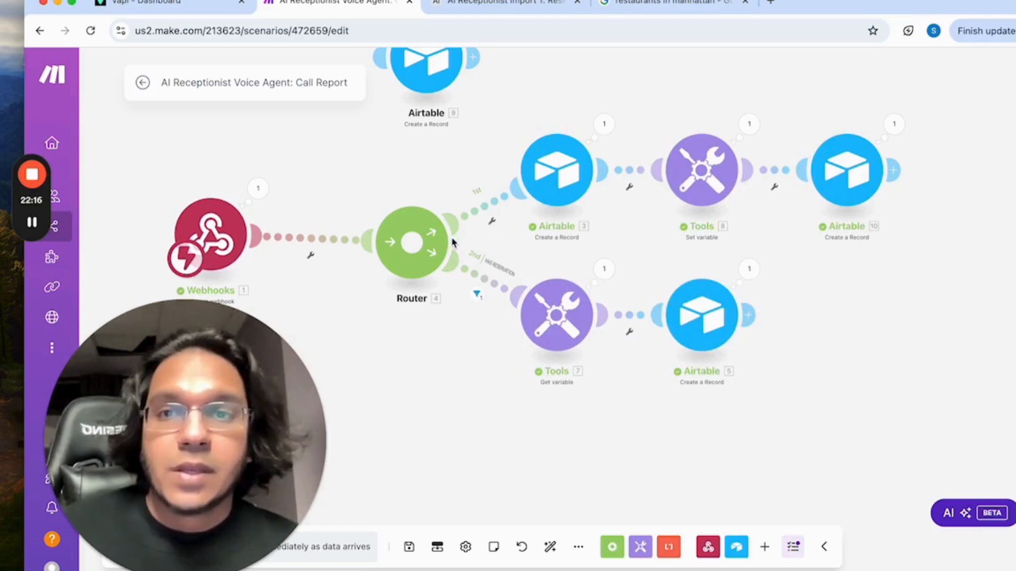
- Switch to the Vapi assistant and examine its Analysis structured data properties, from reservation through reservation_guests
left_click(174, 4)
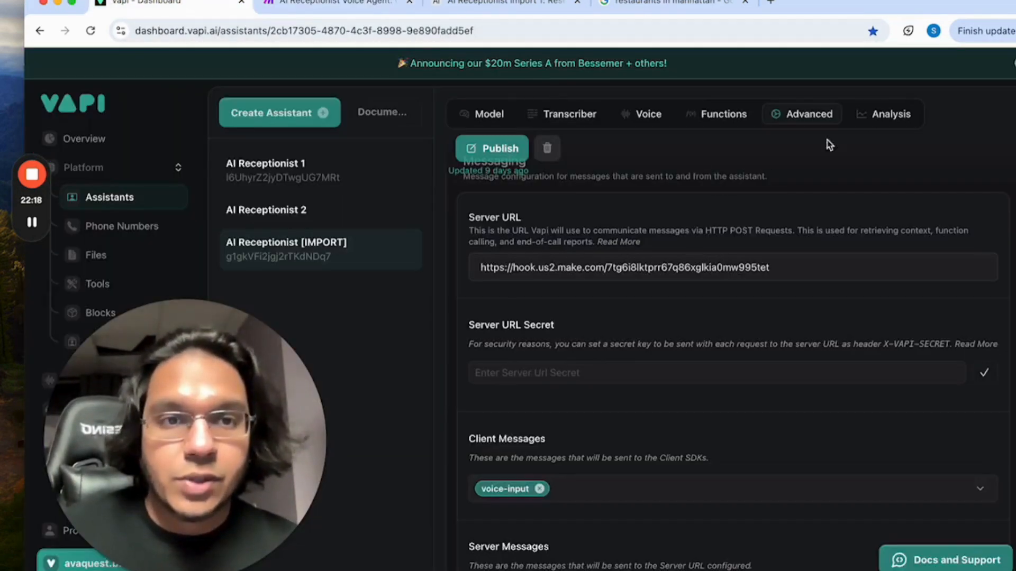
left_click(877, 122)
scroll(872, 315, "up", 1)
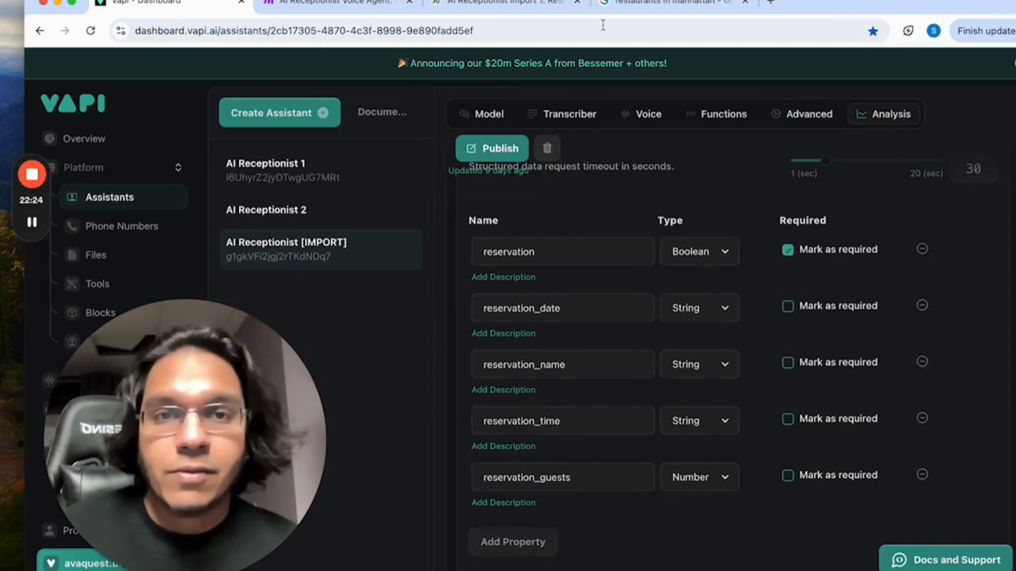
- Return to the Make scenario and inspect the Get variable module's run output and its Call Record ID variable name setting
left_click(348, 3)
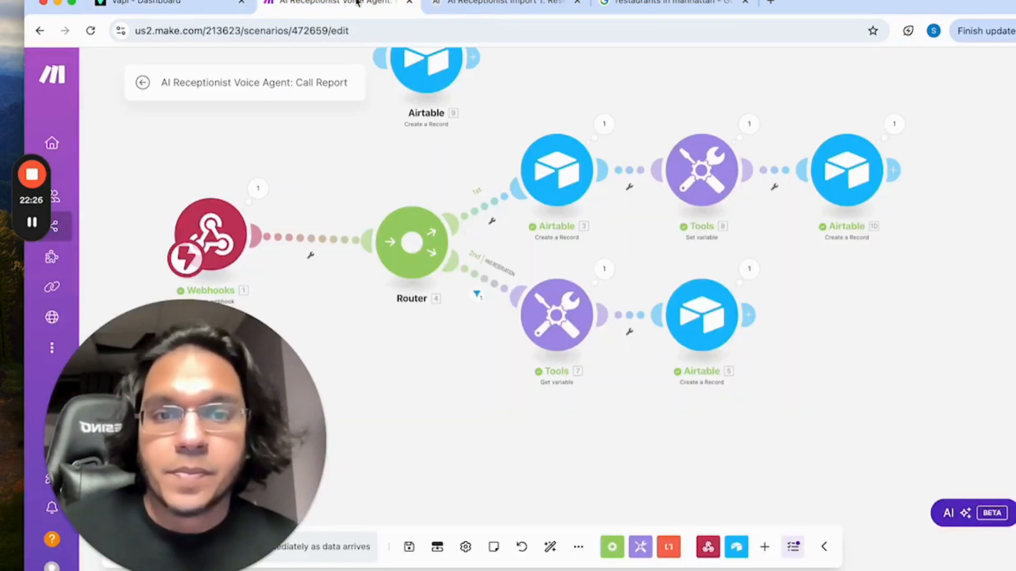
left_click(603, 270)
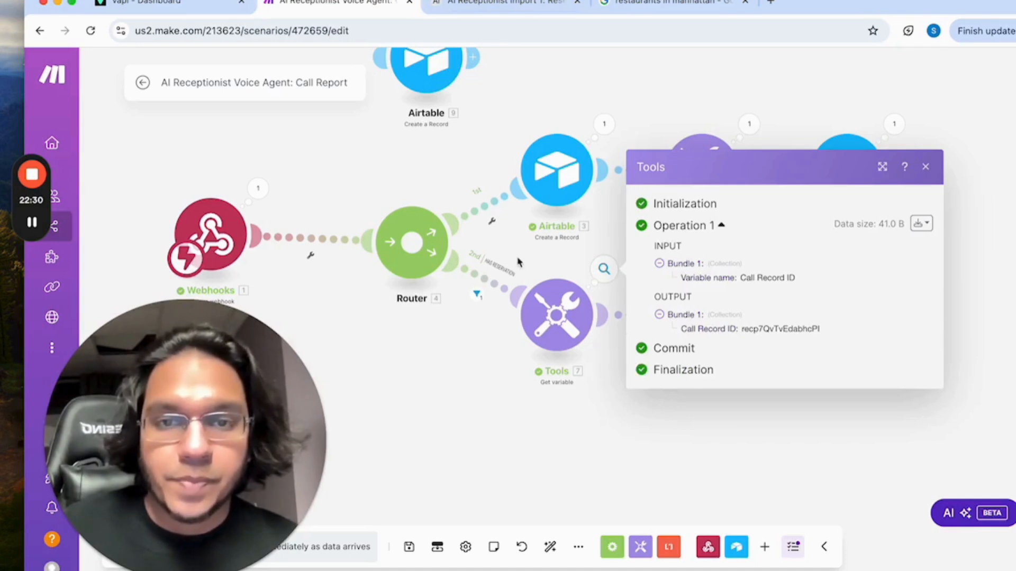
left_click(568, 331)
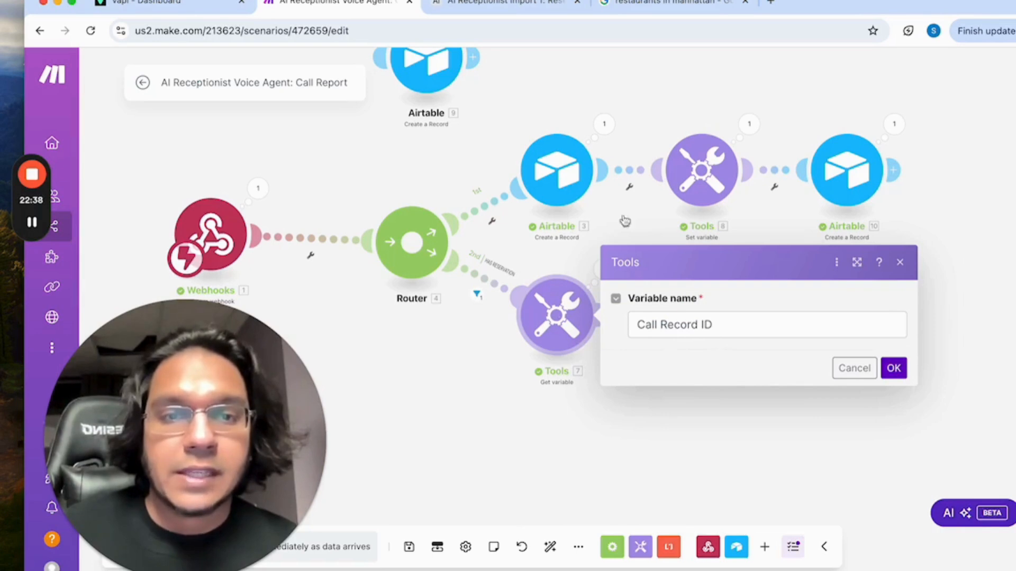
left_click(569, 439)
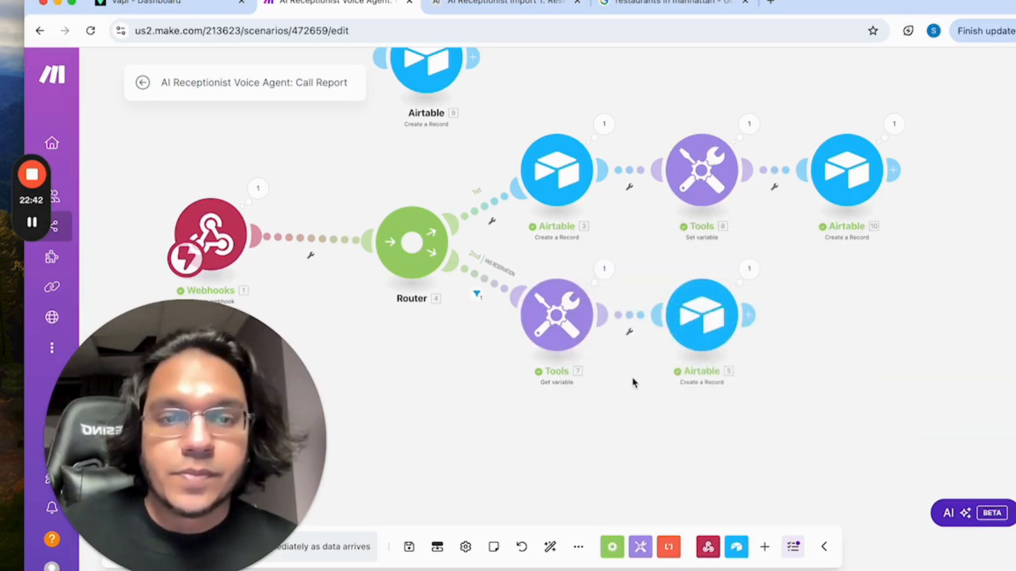
- Review the Reservations record module's base, table and field mappings, from Call ID through Number of Guests, the linked Call record and smart links
left_click(714, 322)
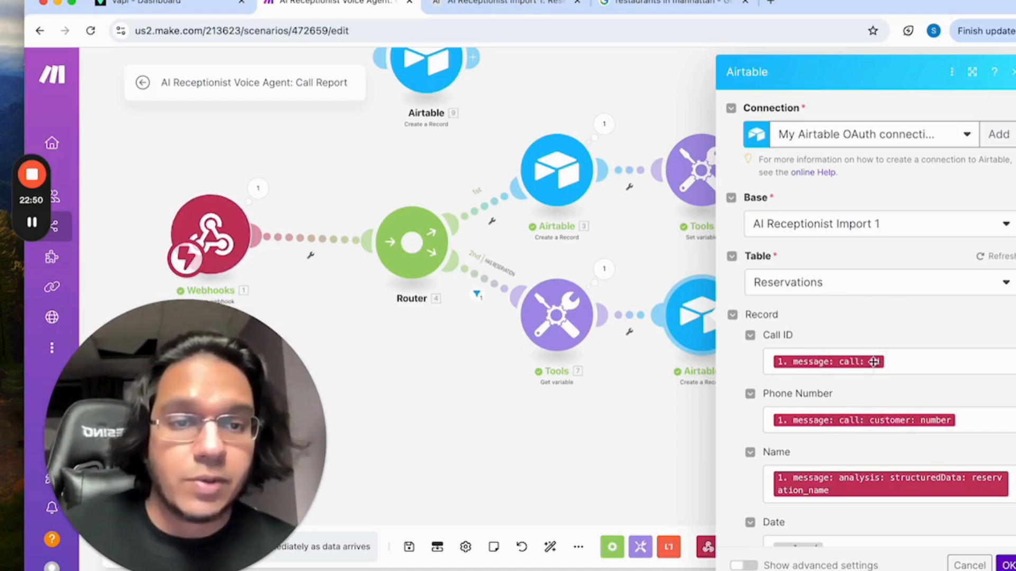
scroll(874, 366, "down", 1)
scroll(881, 343, "down", 1)
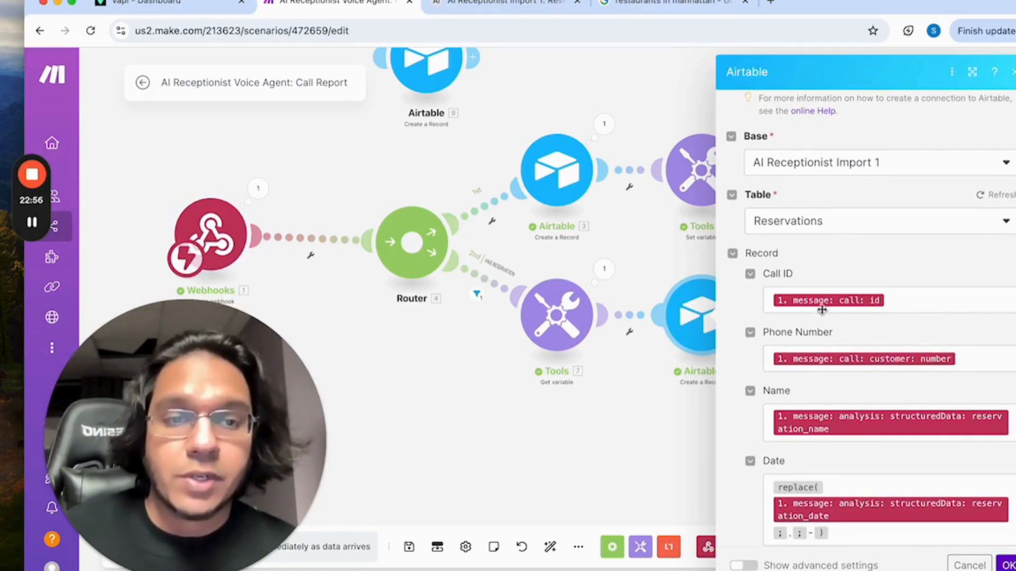
scroll(877, 401, "down", 1)
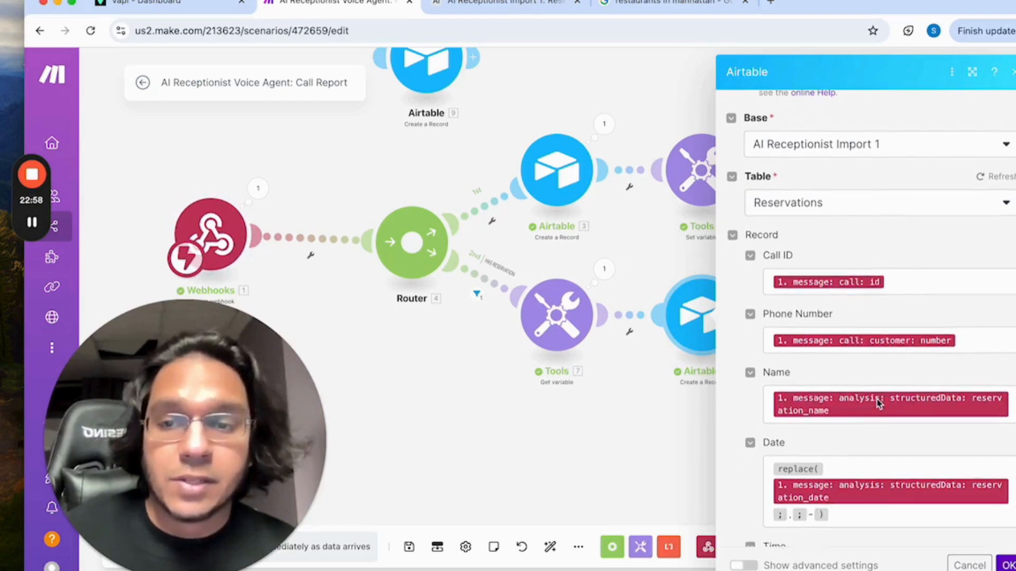
scroll(877, 399, "down", 1)
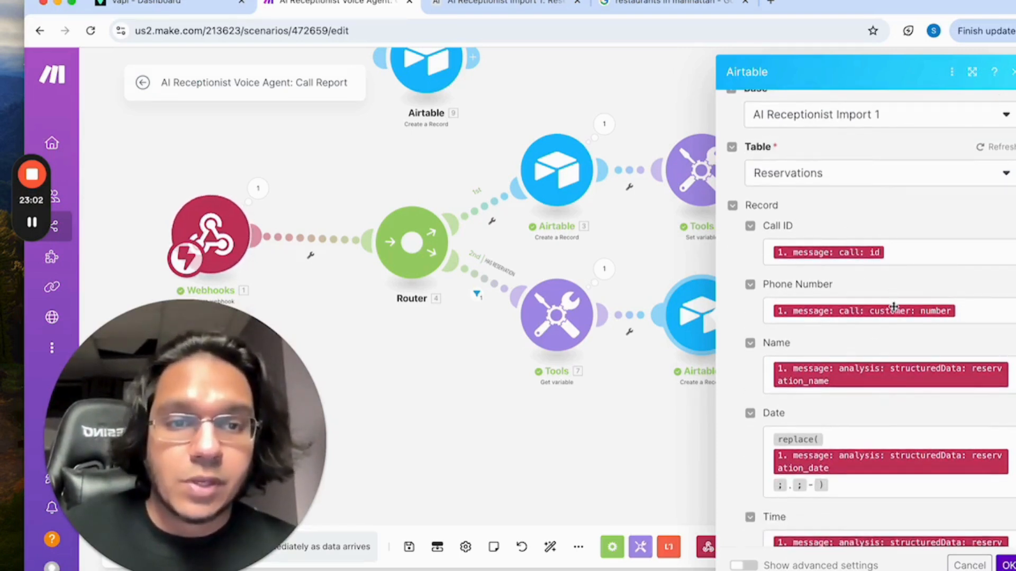
scroll(894, 307, "down", 3)
scroll(895, 348, "down", 5)
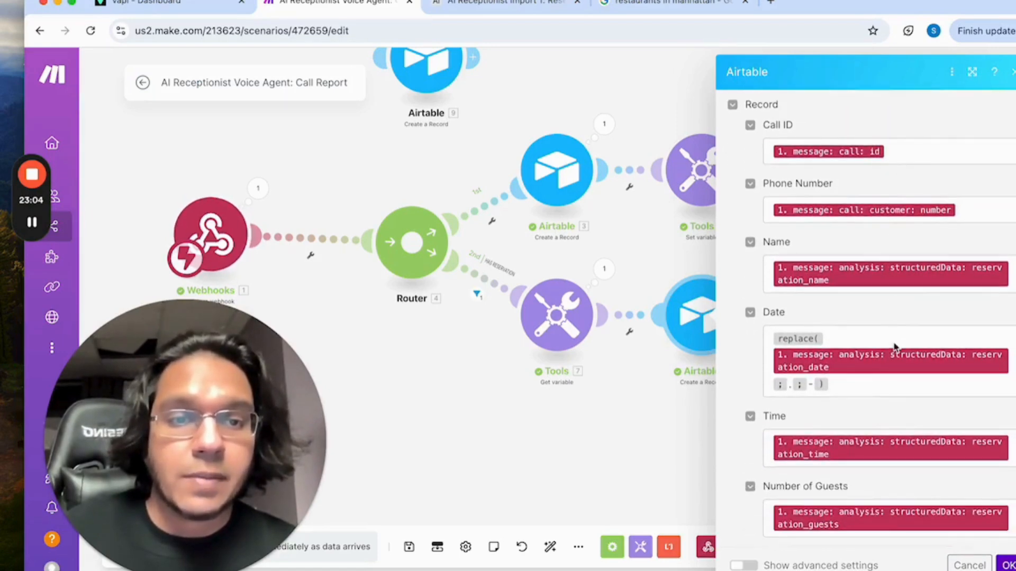
scroll(894, 347, "down", 5)
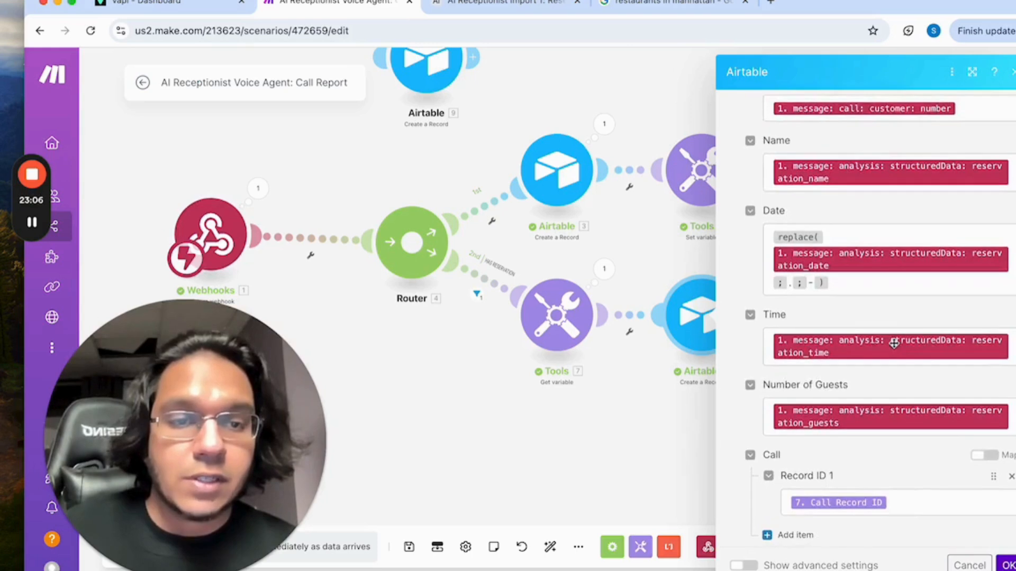
scroll(872, 398, "down", 2)
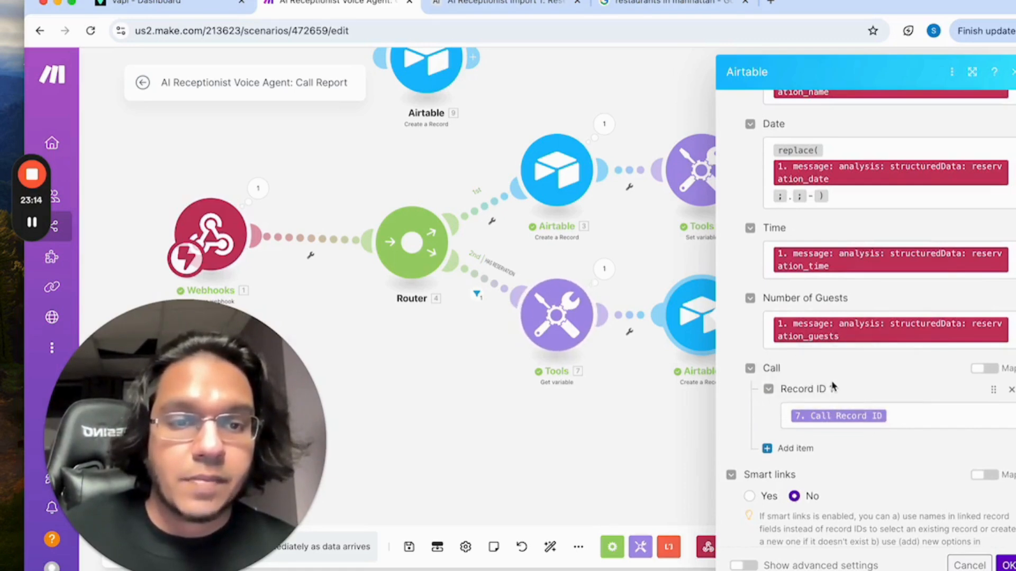
- Add an empty second record ID under the Call field, remove it again and confirm the Reservations module settings
left_click(796, 449)
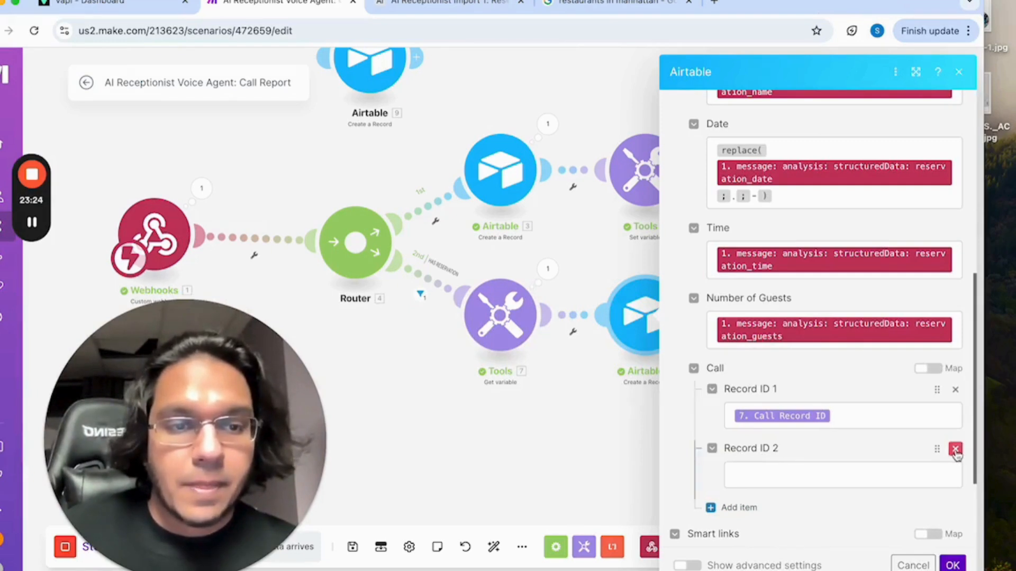
left_click(955, 450)
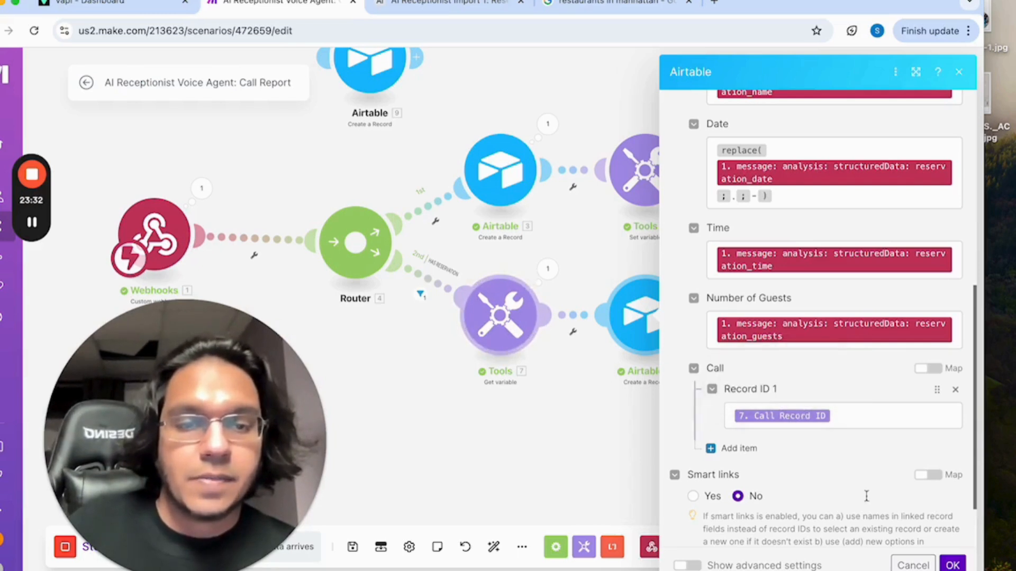
key("Return")
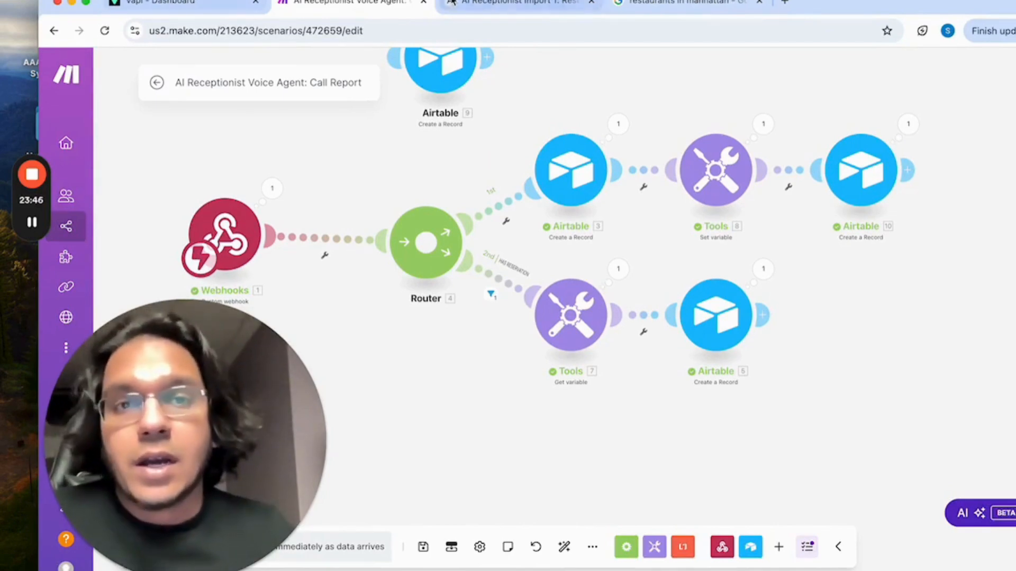
- Switch to the AI Receptionist Phone Agent presentation notes and find the Slide 3 section on the agent's purpose and benefits
mouse_move(882, 569)
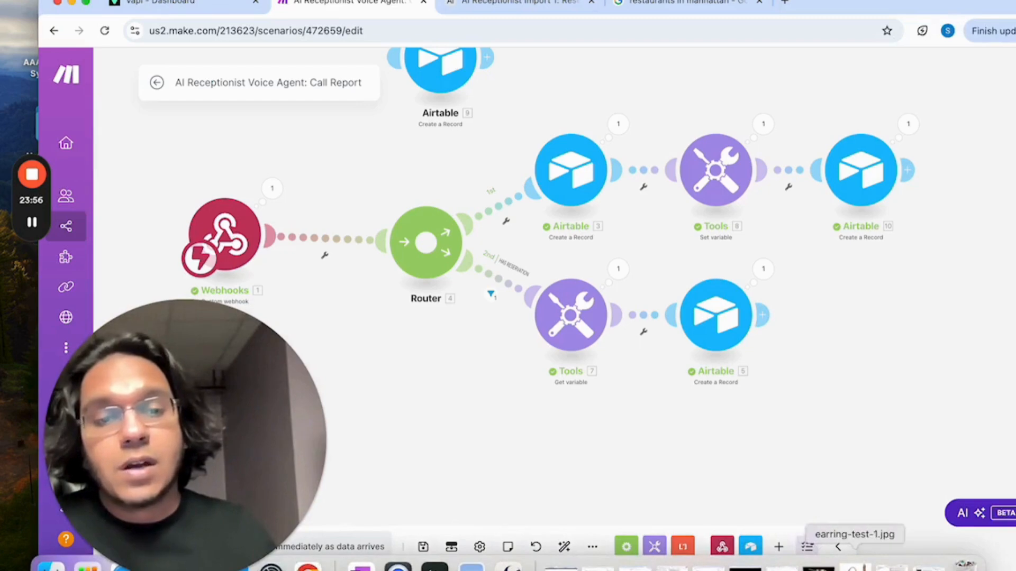
left_click(902, 553)
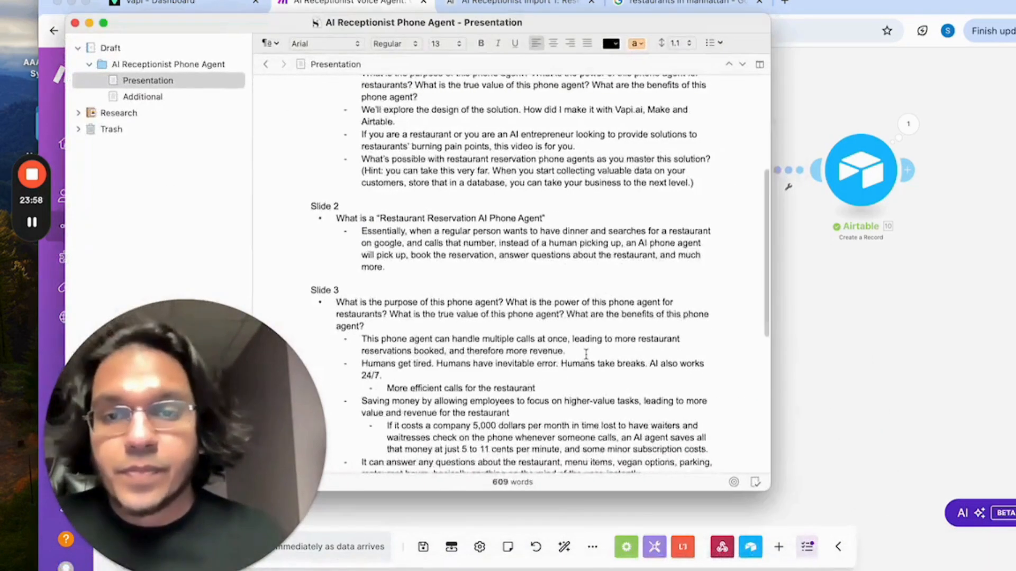
scroll(586, 354, "down", 5)
scroll(585, 353, "down", 3)
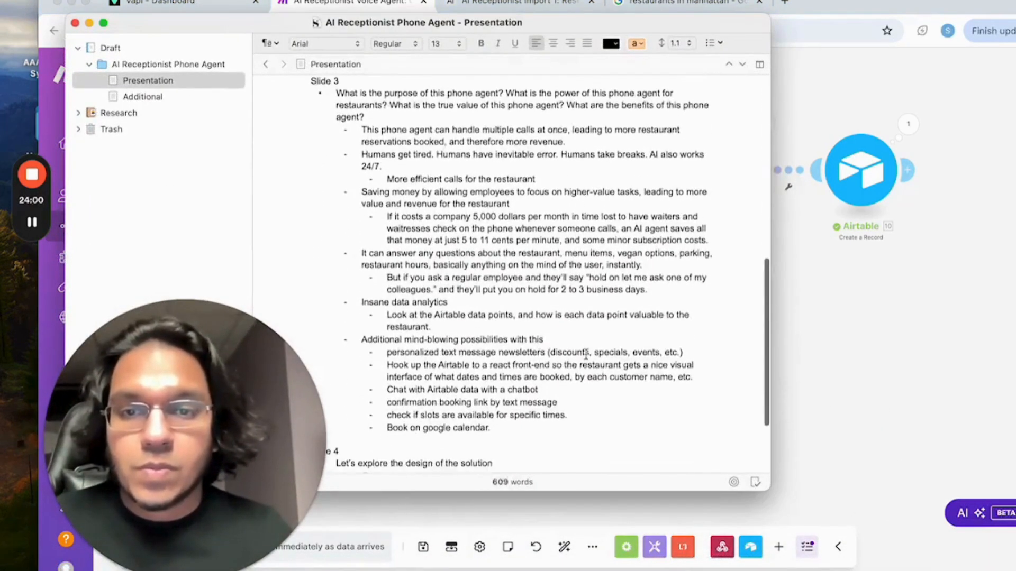
scroll(586, 354, "up", 10)
scroll(586, 353, "down", 10)
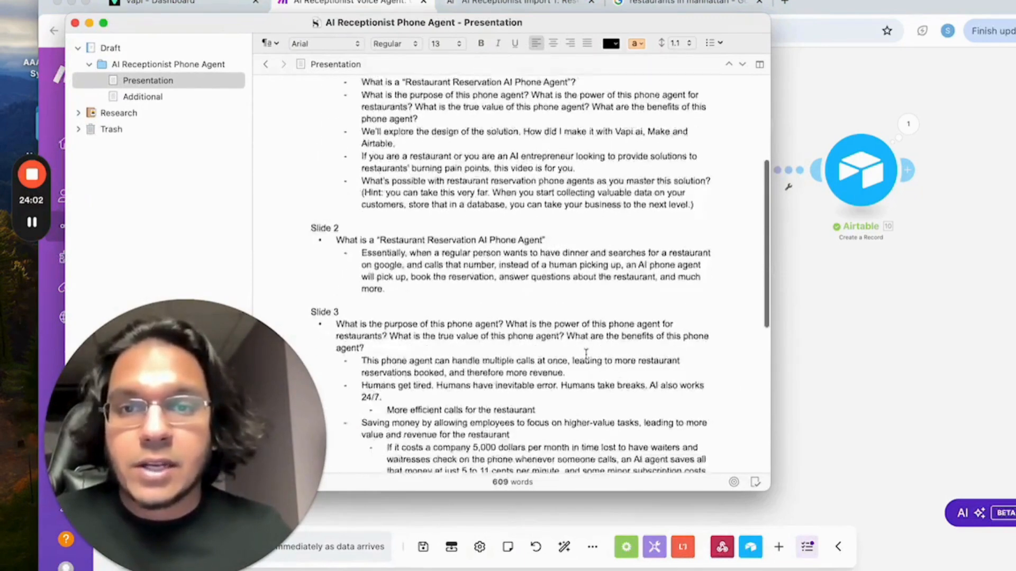
scroll(557, 386, "down", 1)
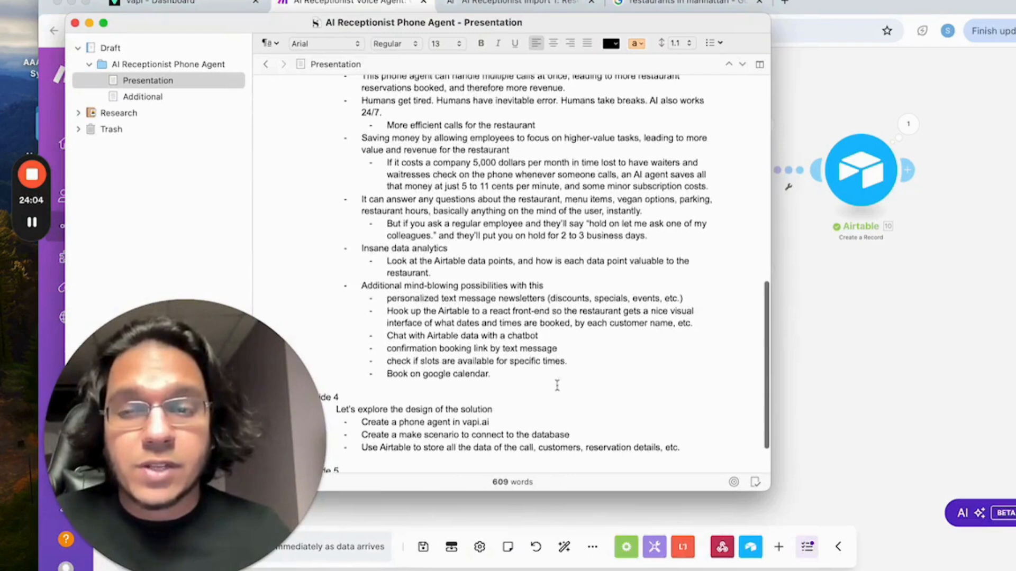
scroll(557, 385, "up", 2)
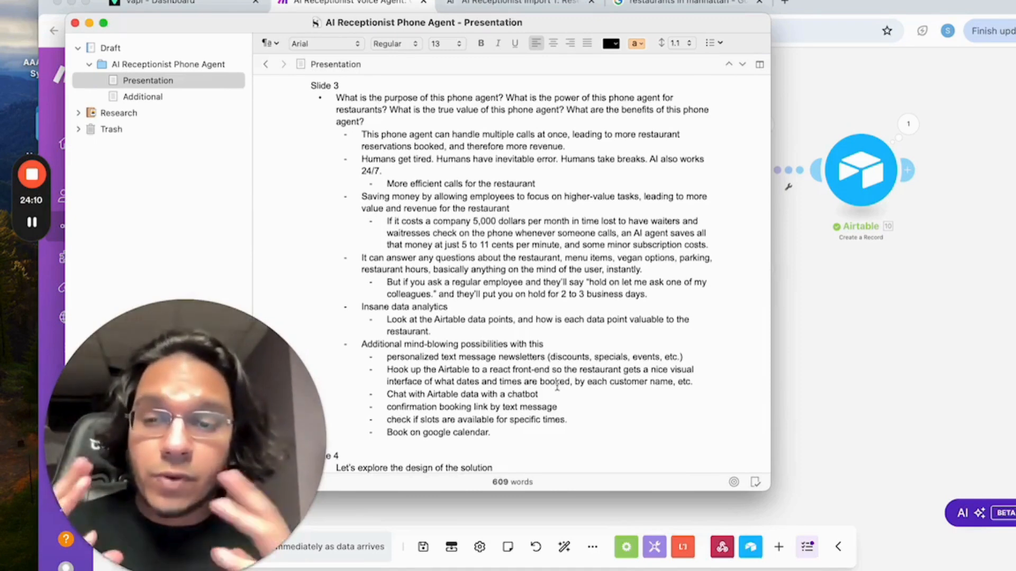
- Read through Slide 3's benefits, covering simultaneous calls, cost savings, instant answers and data analytics, and highlight "5 to 11" in the per-minute cost
scroll(557, 385, "down", 1)
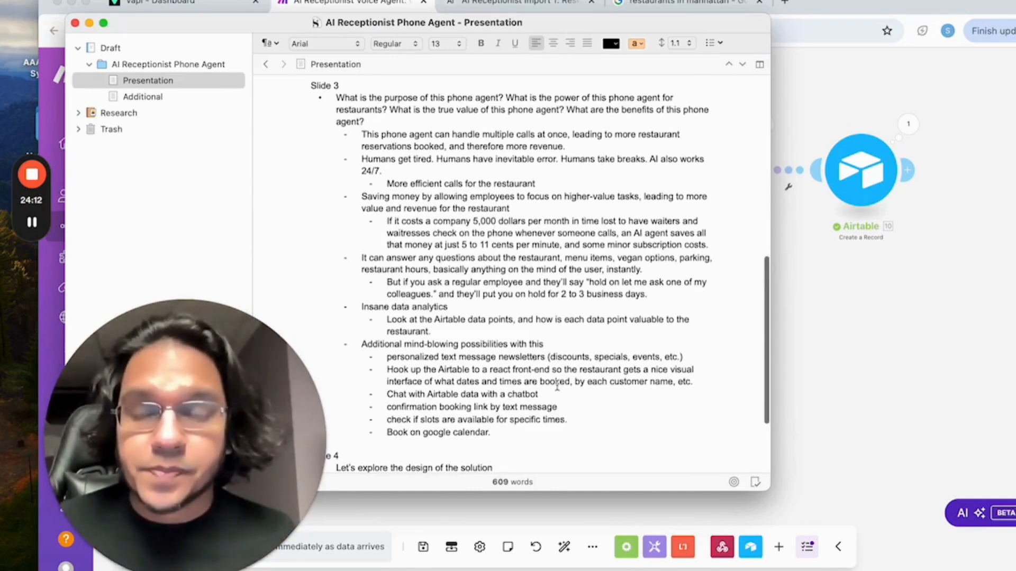
scroll(557, 386, "down", 1)
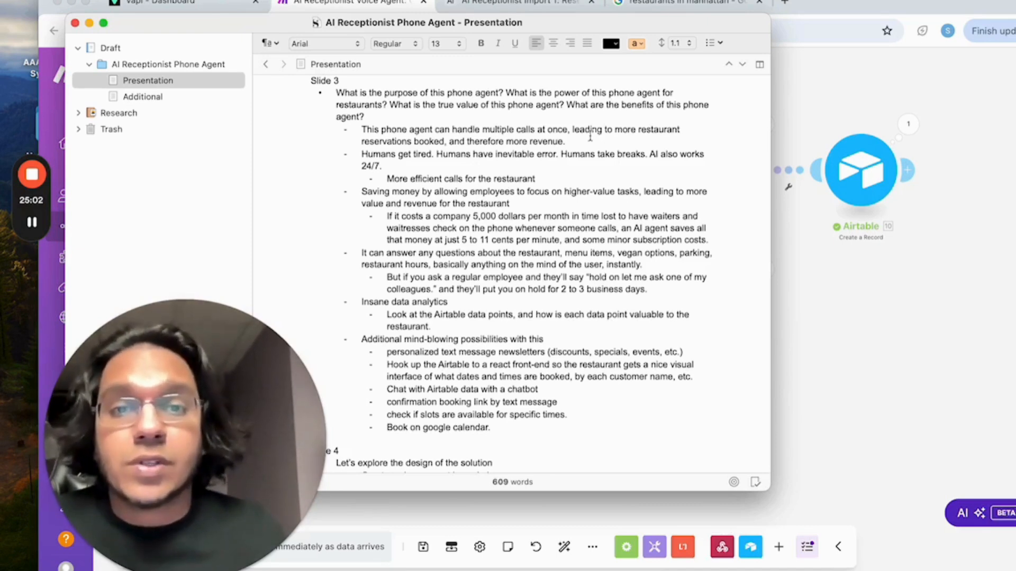
scroll(600, 150, "down", 1)
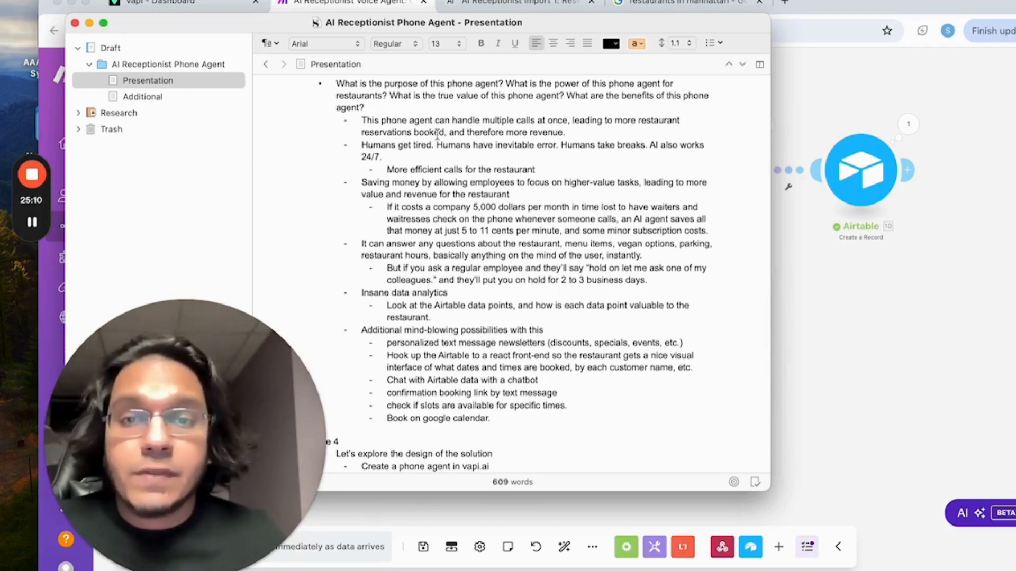
scroll(447, 156, "down", 1)
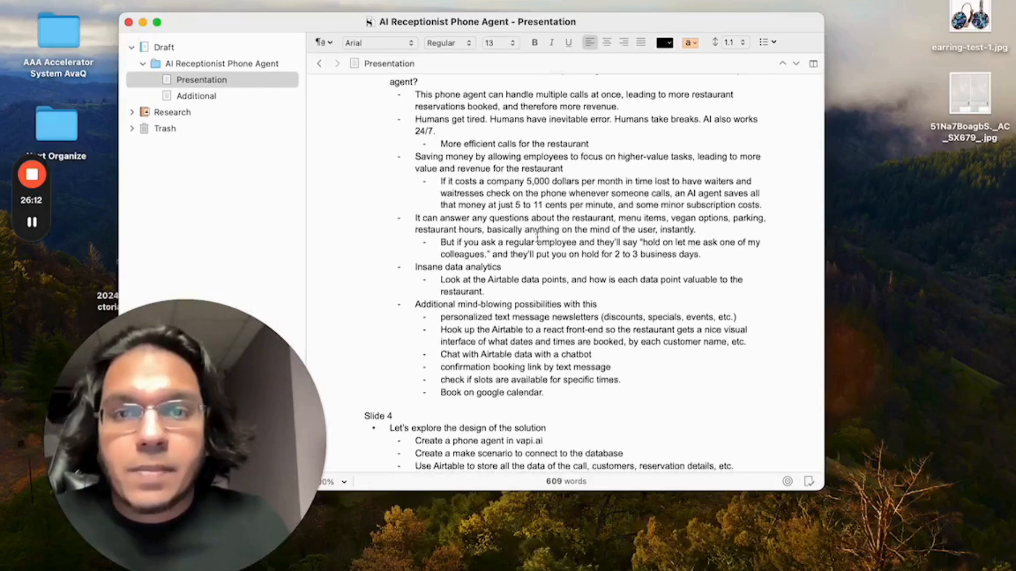
scroll(513, 157, "down", 1)
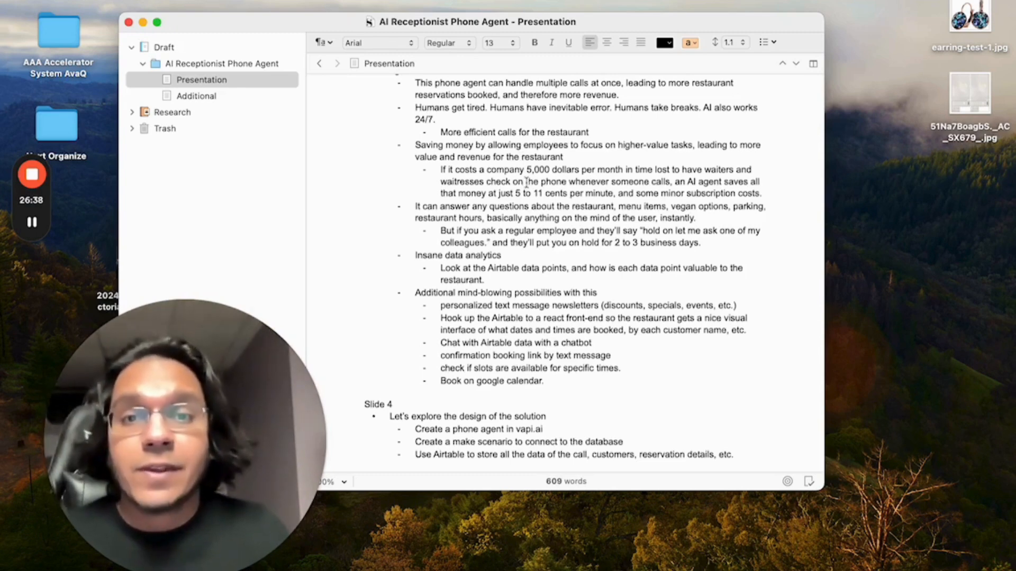
double_click(519, 193)
left_click_drag(519, 193, 544, 194)
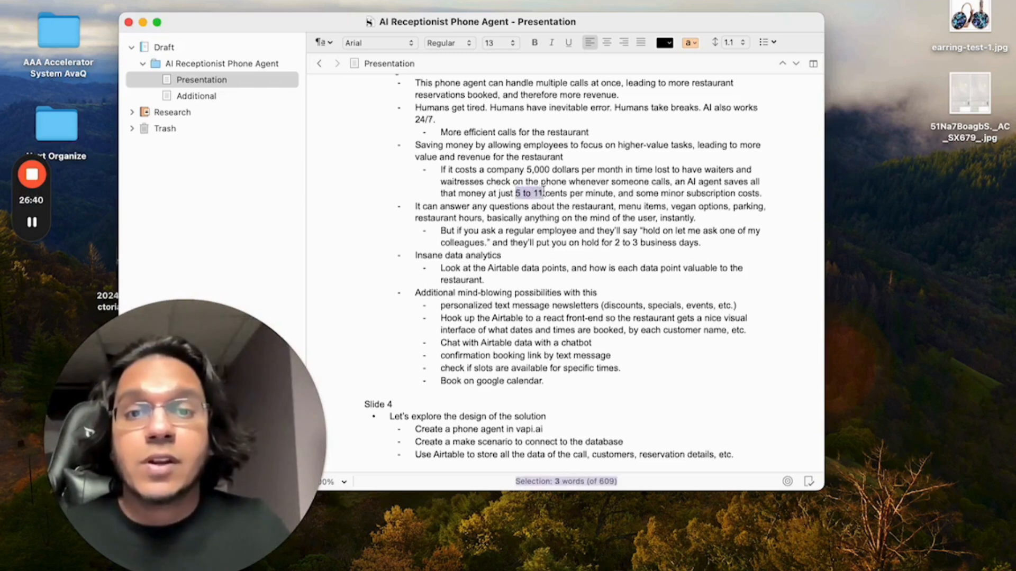
left_click(581, 194)
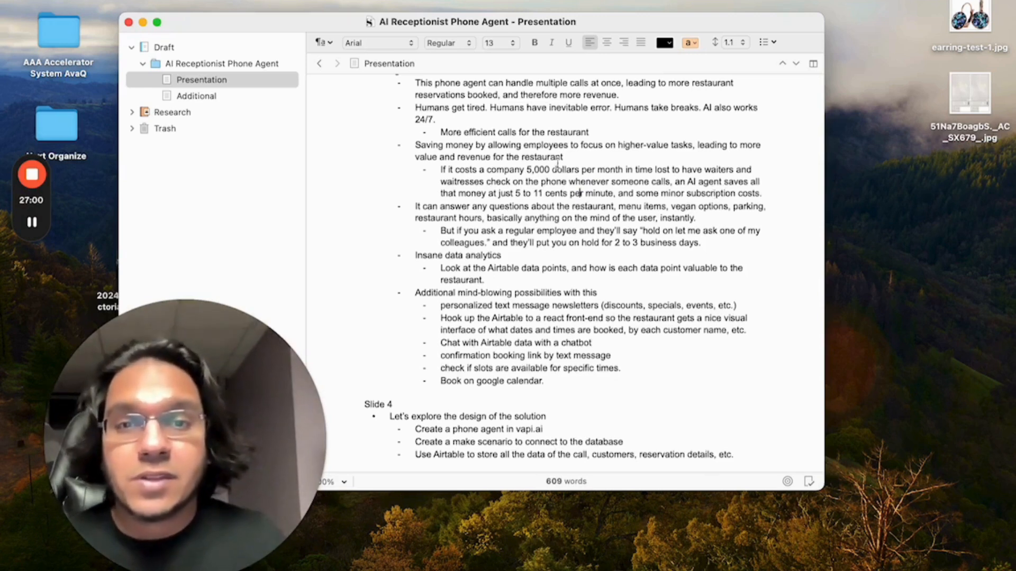
scroll(562, 179, "down", 2)
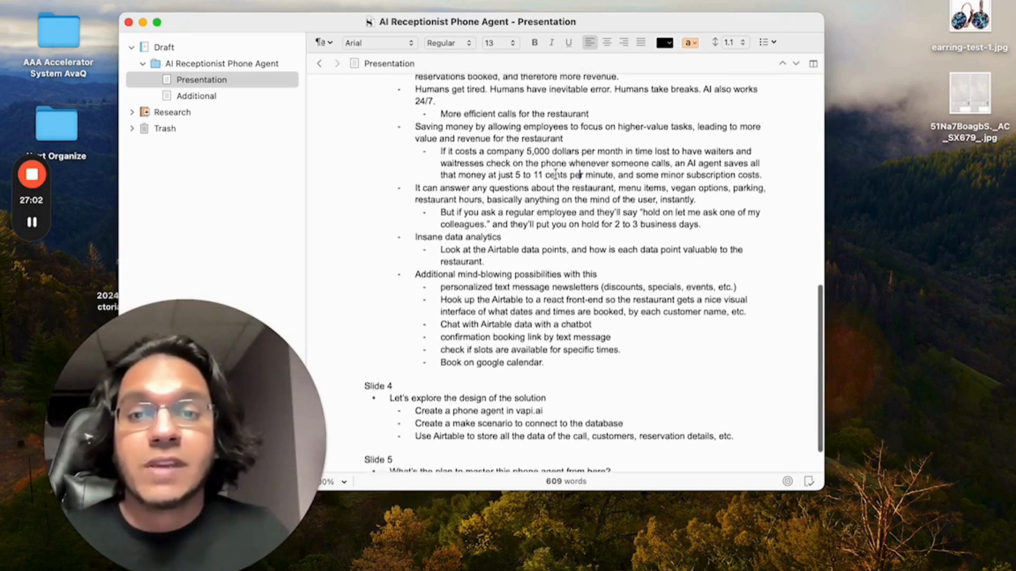
scroll(555, 169, "up", 2)
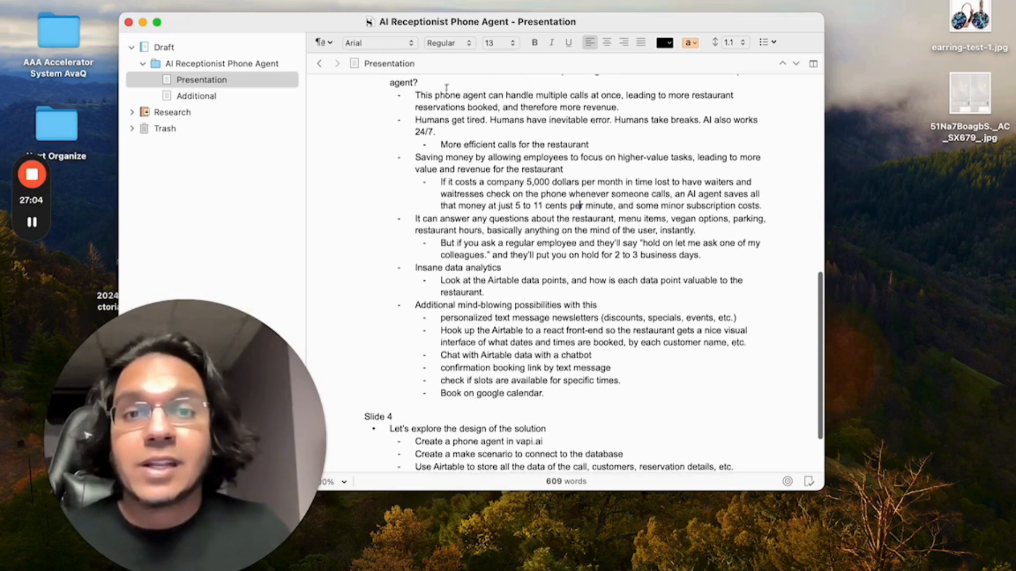
scroll(610, 271, "down", 1)
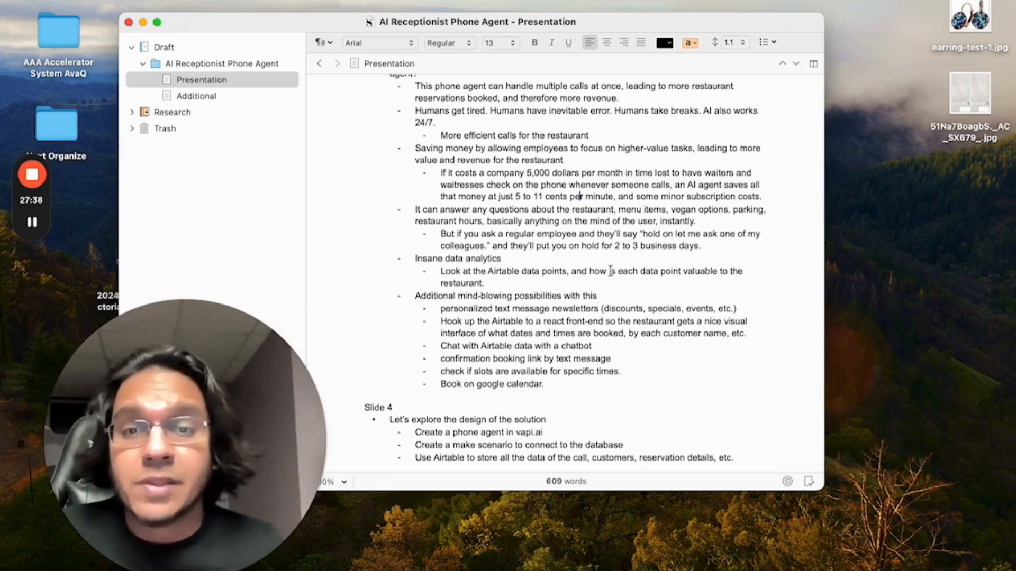
scroll(557, 259, "down", 1)
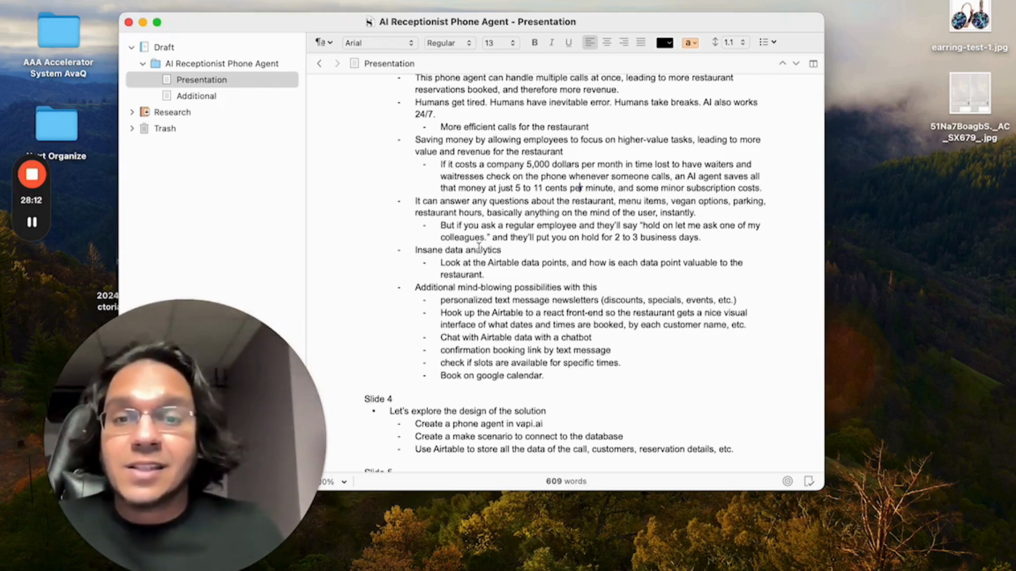
- Switch from the presentation notes back to the browser window with the Make Call Report scenario
mouse_move(670, 570)
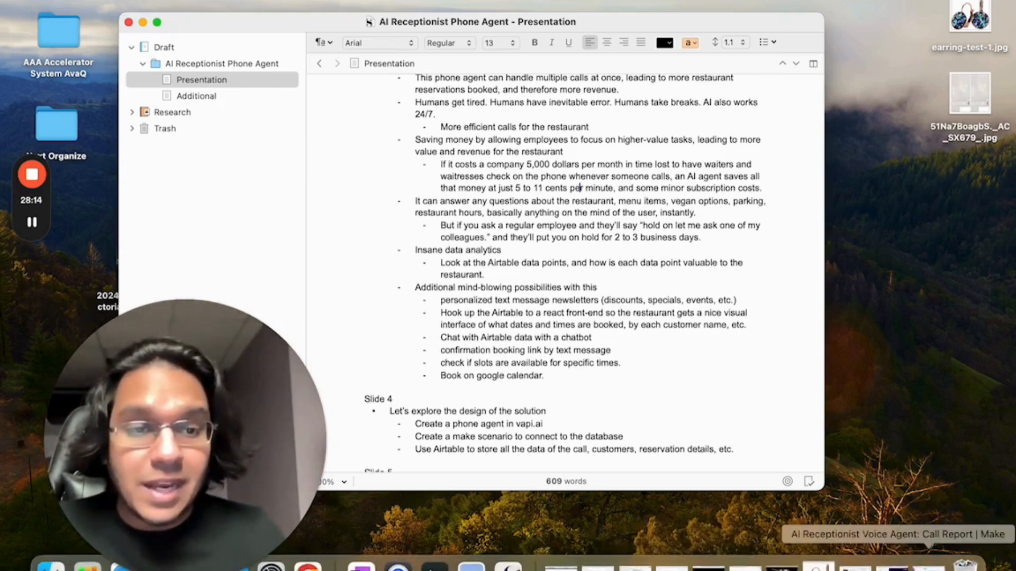
left_click(929, 565)
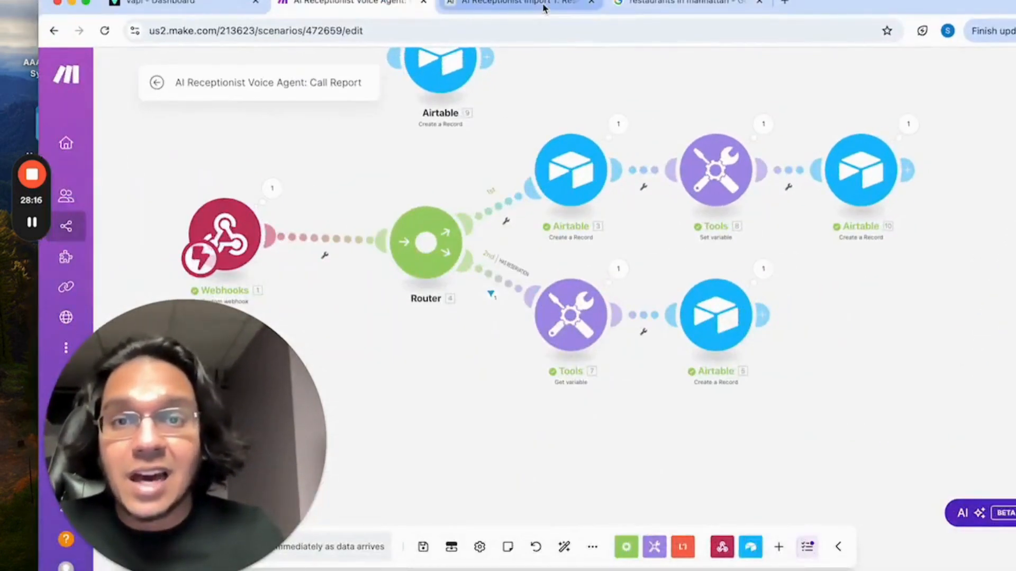
- Switch to the AI Receptionist Import 1 base in Airtable and examine the newest All Calls records' phone numbers, call times and durations
left_click(544, 7)
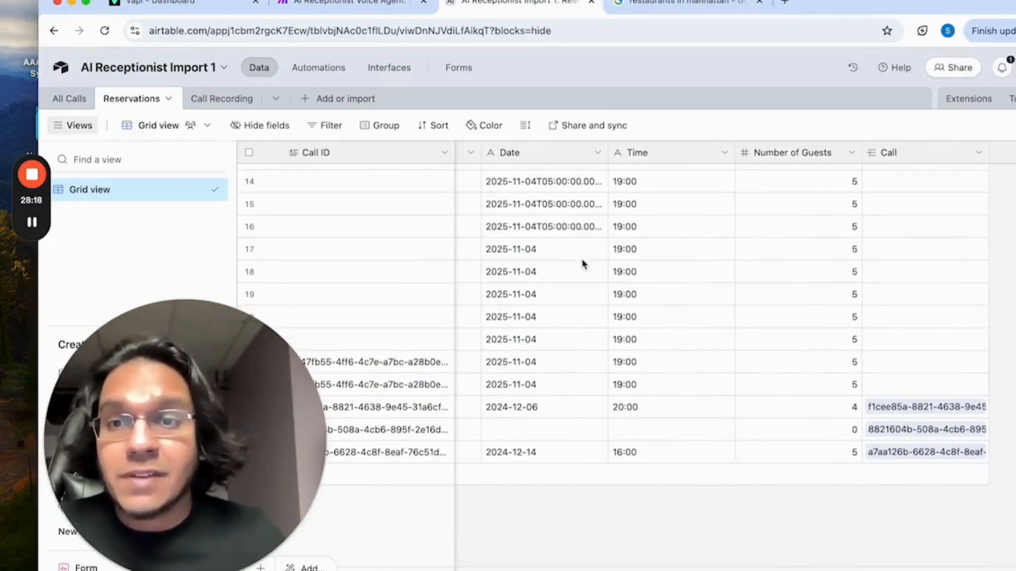
left_click(78, 100)
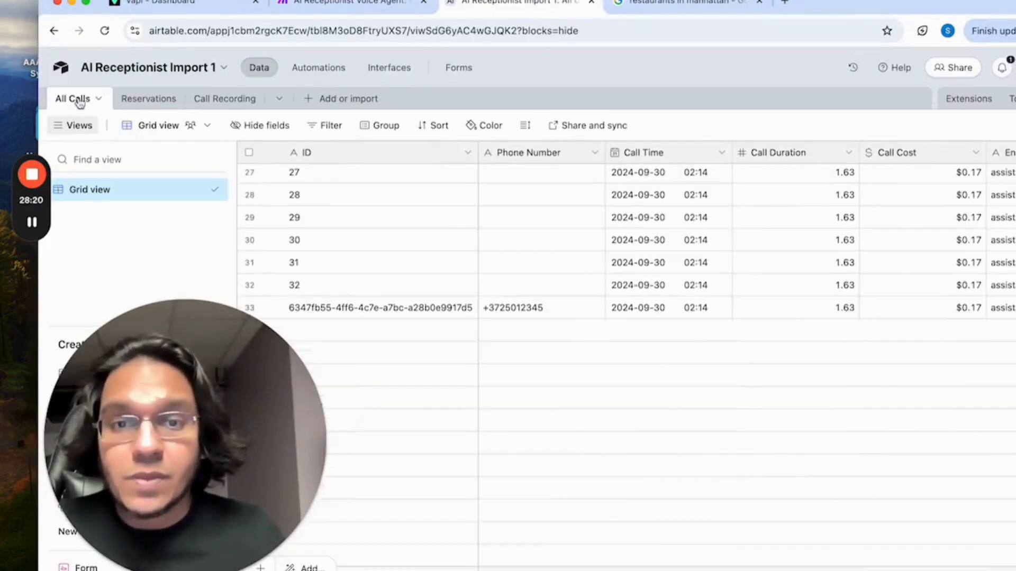
scroll(509, 310, "down", 1)
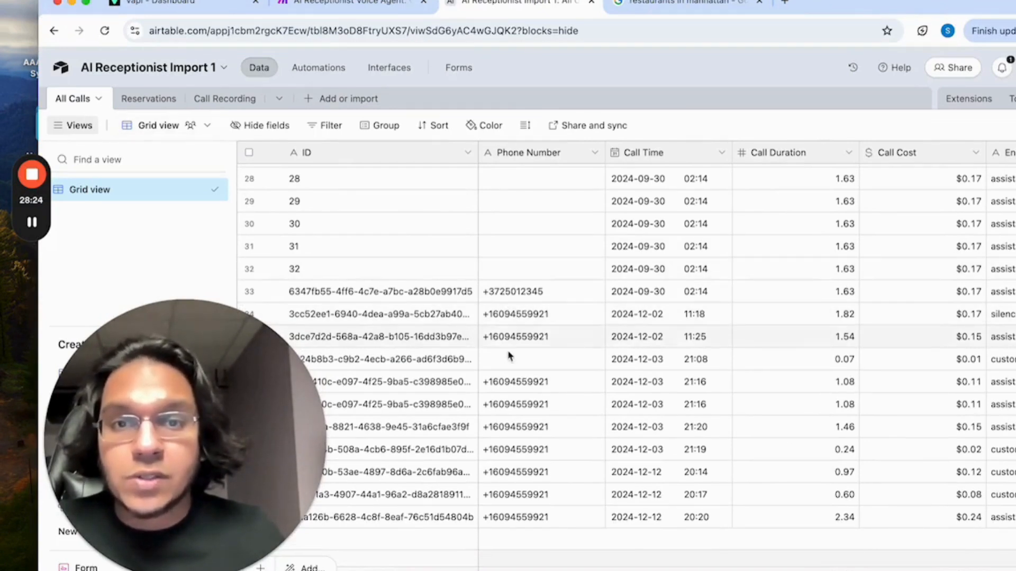
scroll(578, 404, "right", 1)
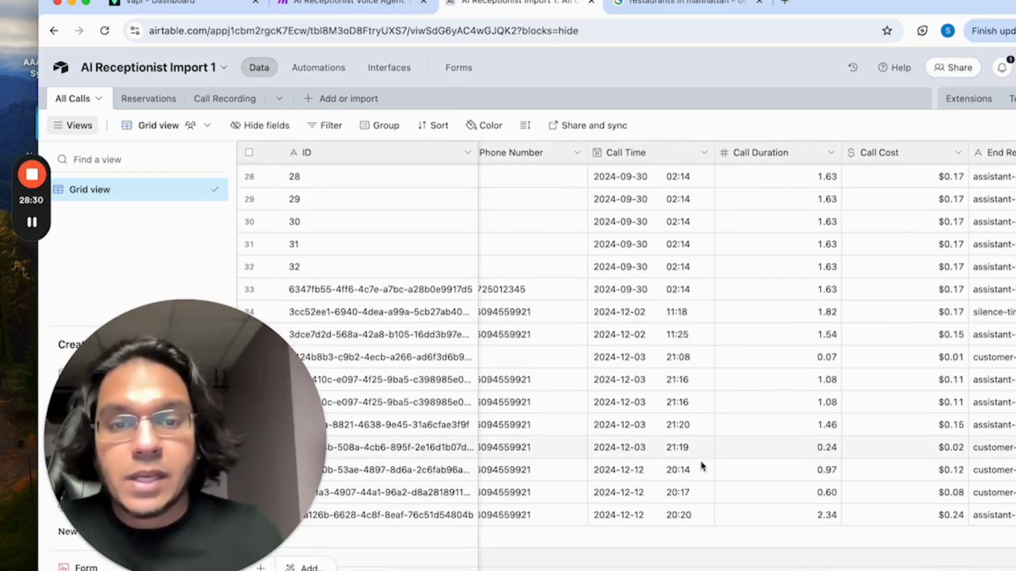
scroll(703, 465, "right", 1)
scroll(702, 465, "right", 3)
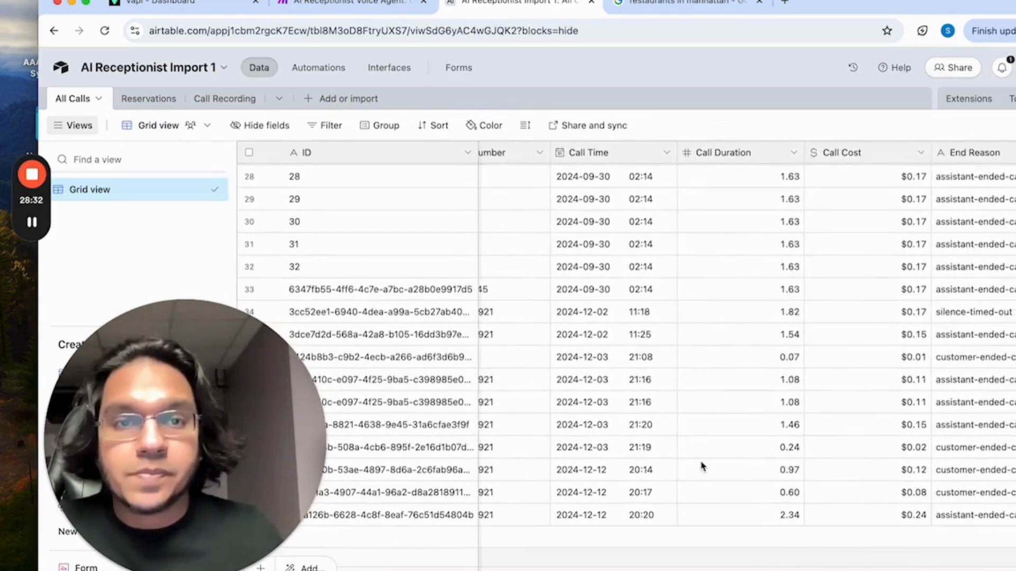
scroll(716, 473, "right", 2)
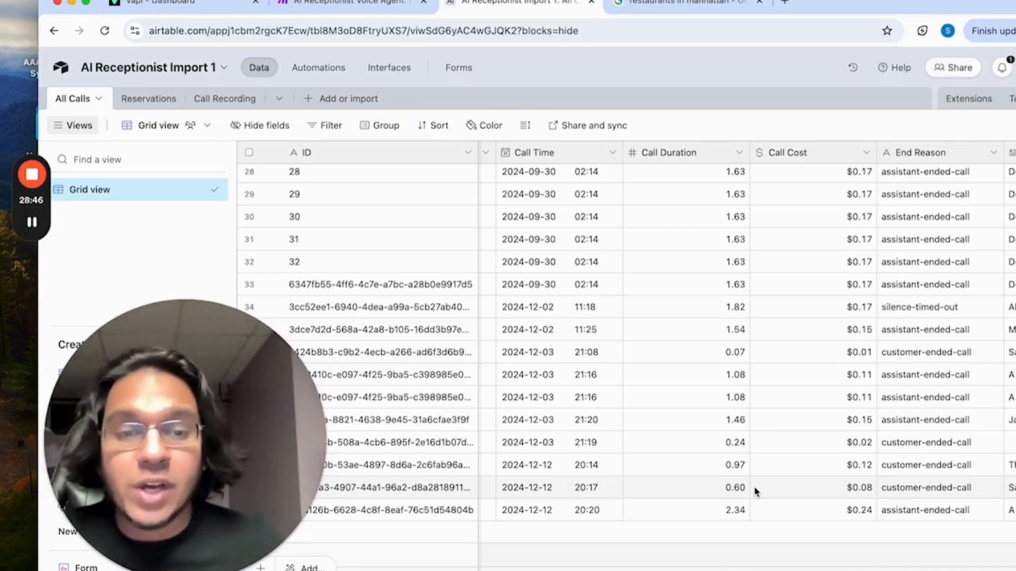
- Examine the newest calls' cost, end reason, call summary and linked reservations in the All Calls table, dismissing the battery pop-up
scroll(756, 492, "right", 1)
scroll(757, 491, "down", 1)
scroll(794, 487, "right", 1)
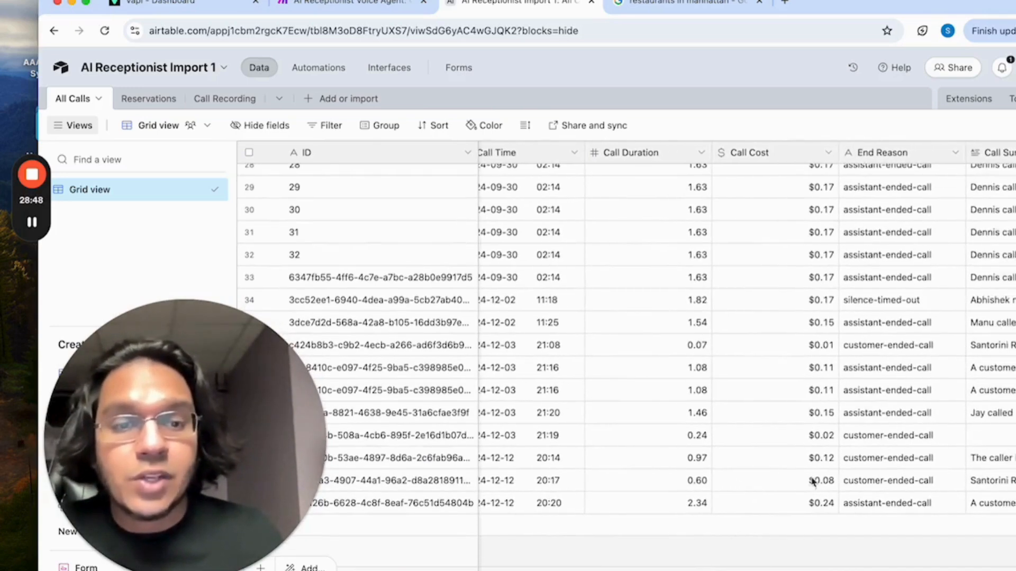
scroll(852, 503, "right", 1)
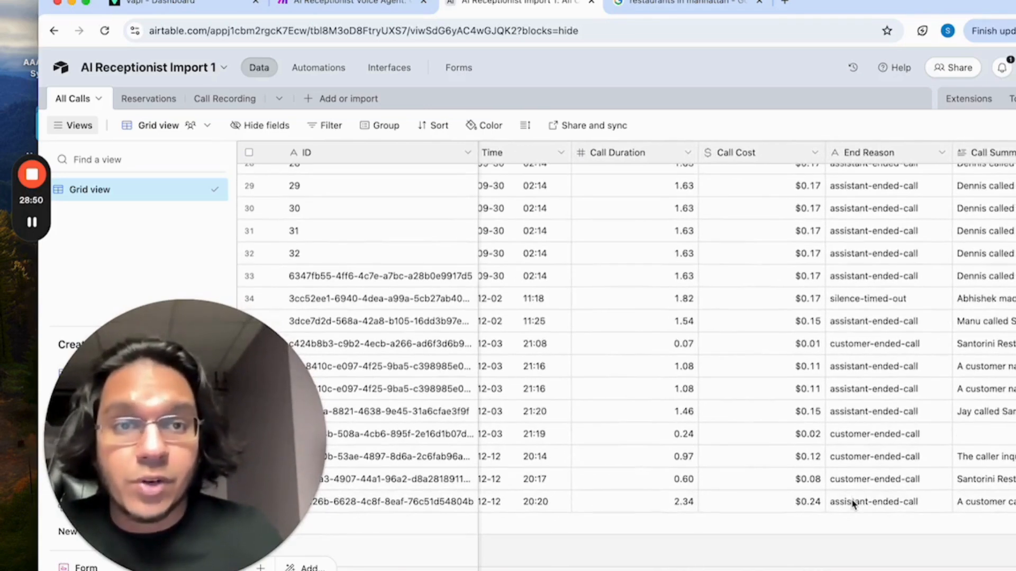
scroll(853, 503, "right", 2)
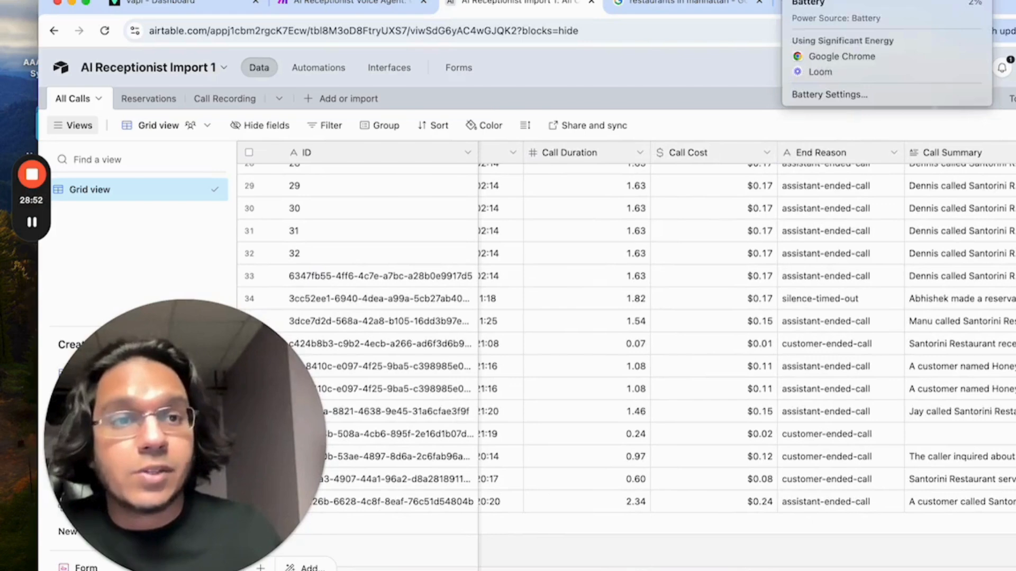
left_click(945, 28)
scroll(857, 496, "right", 1)
scroll(857, 496, "down", 1)
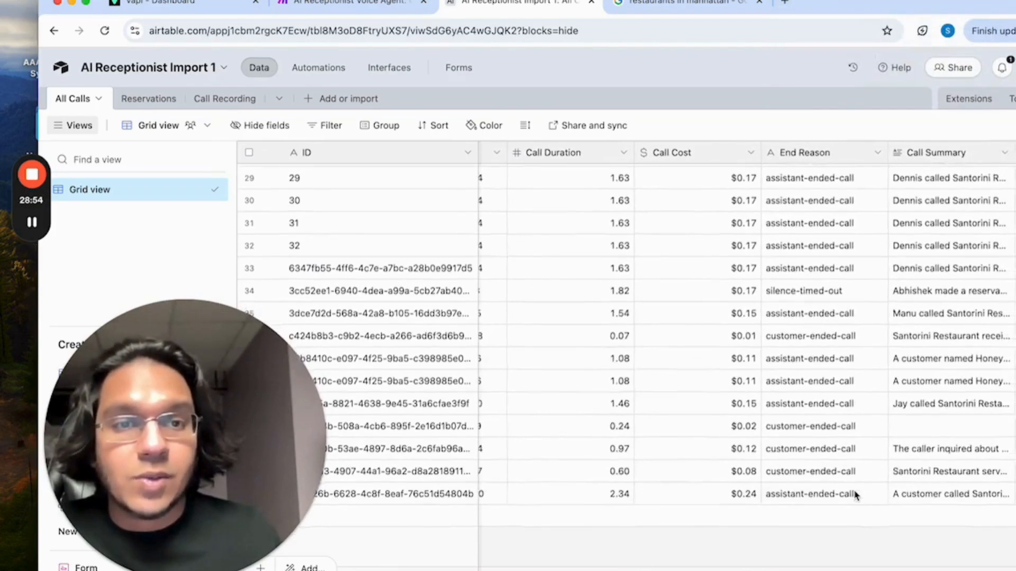
scroll(854, 495, "right", 6)
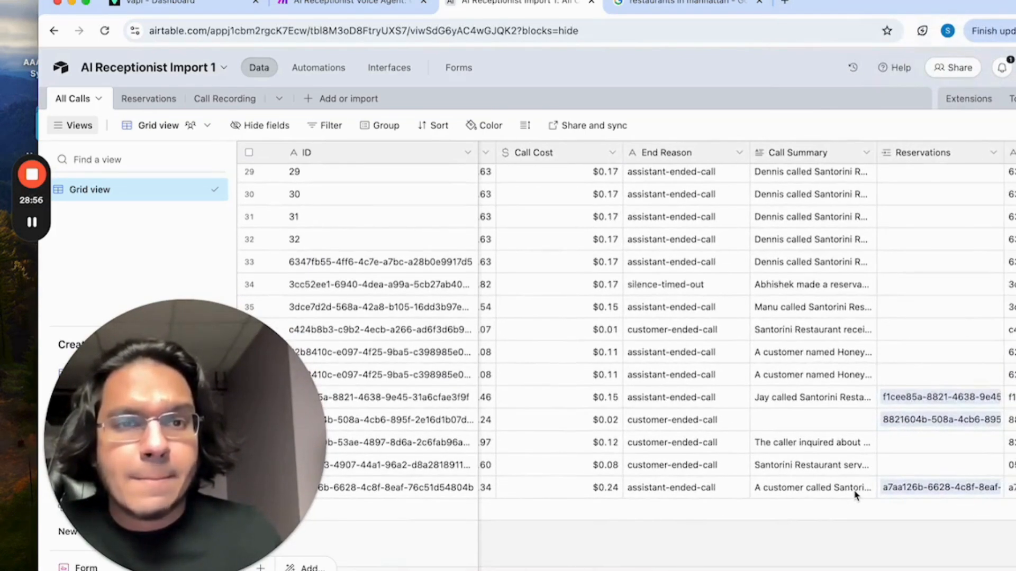
scroll(856, 493, "right", 1)
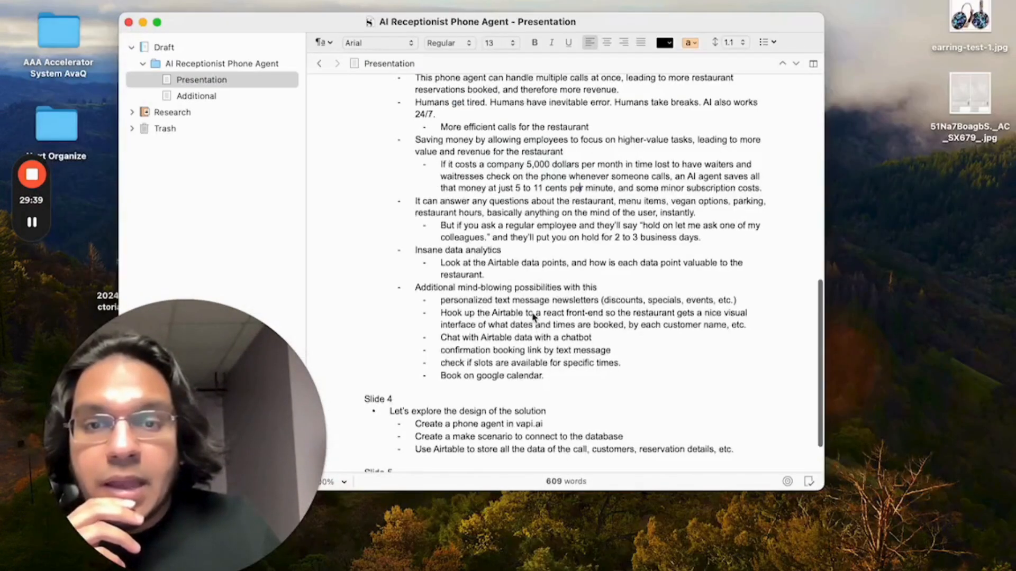
- Read through Slide 3's additional possibilities in the presentation notes, from text message newsletters to Google Calendar booking, down to Slide 4
scroll(534, 318, "down", 1)
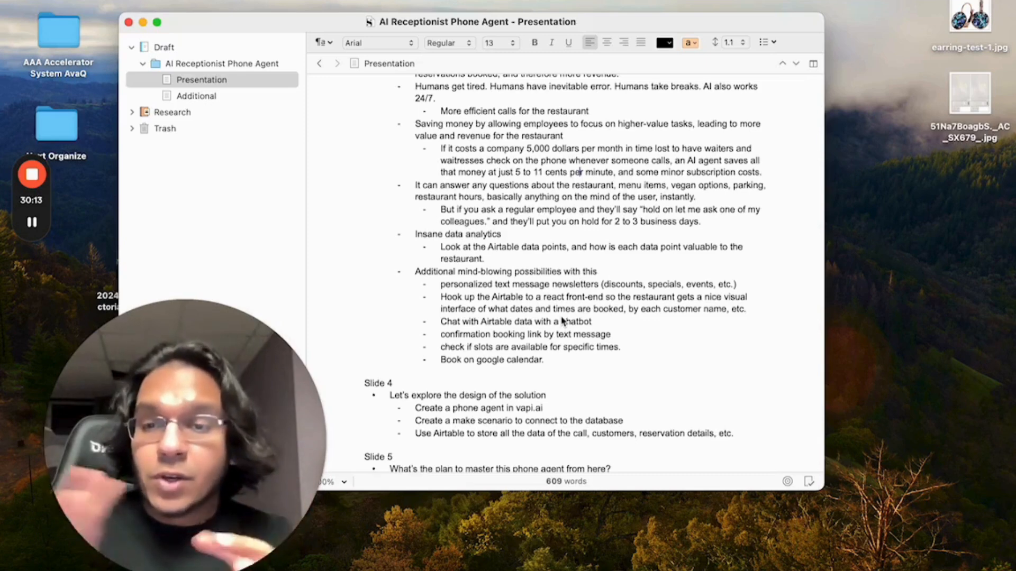
scroll(563, 321, "down", 2)
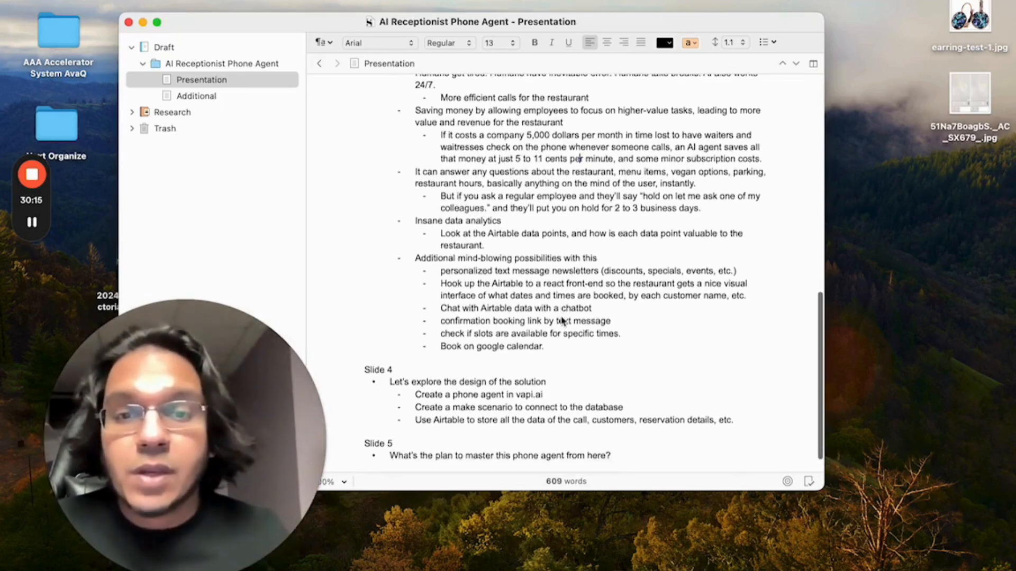